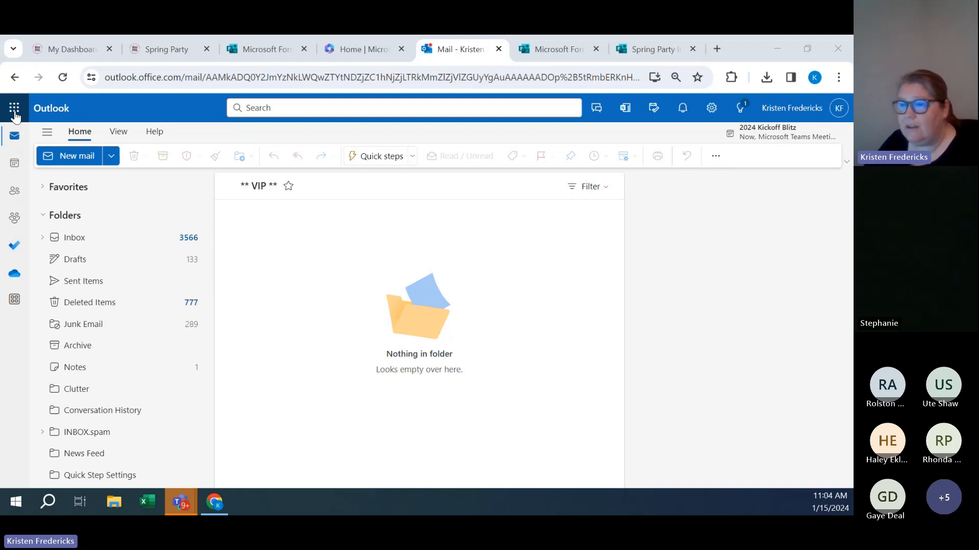
# - Open Microsoft Forms from the Outlook app launcher and close the Outlook mail tab
pyautogui.click(14, 113)
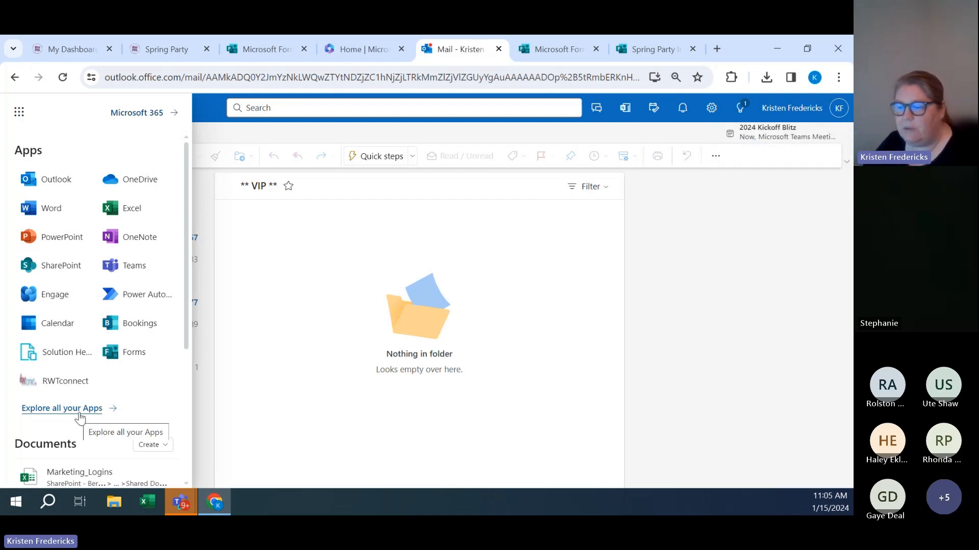
pyautogui.click(131, 352)
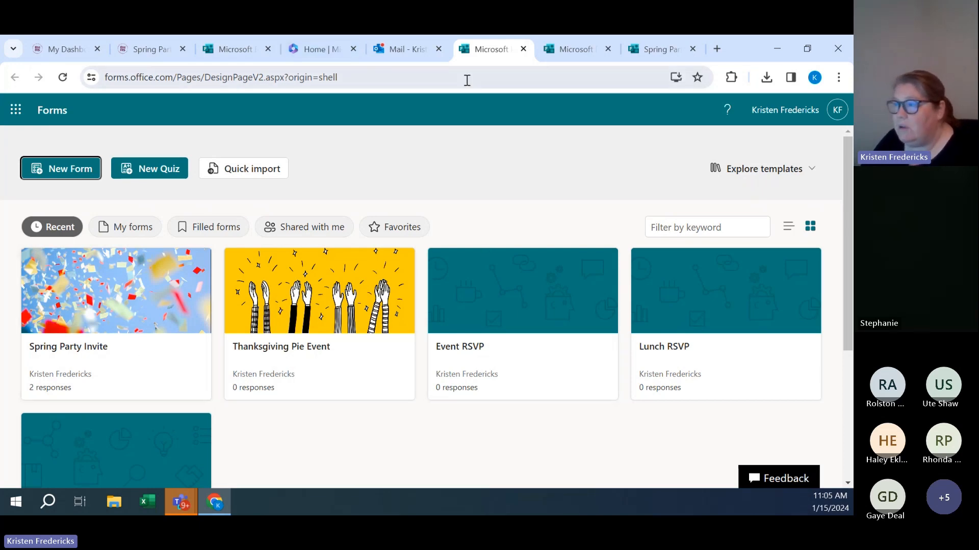
pyautogui.click(438, 48)
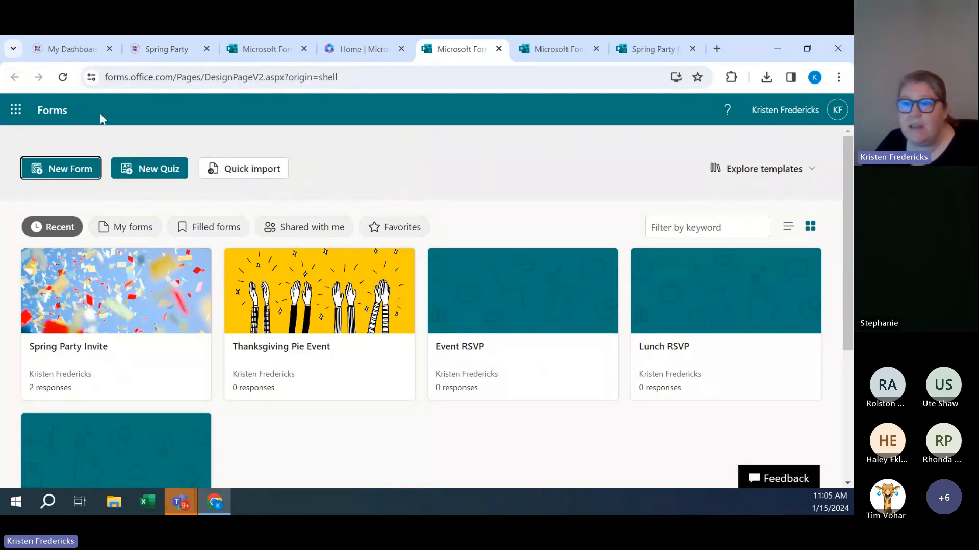
pyautogui.click(15, 115)
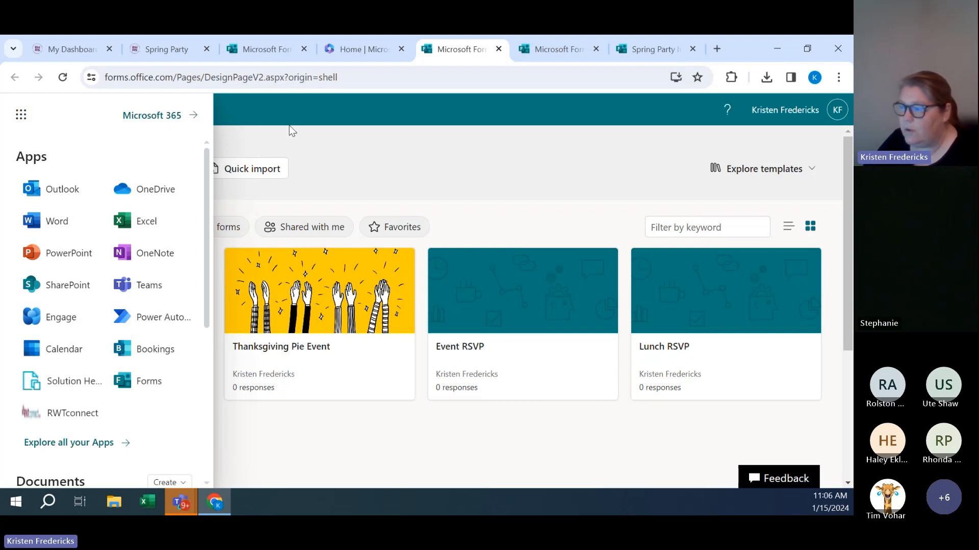
pyautogui.click(490, 208)
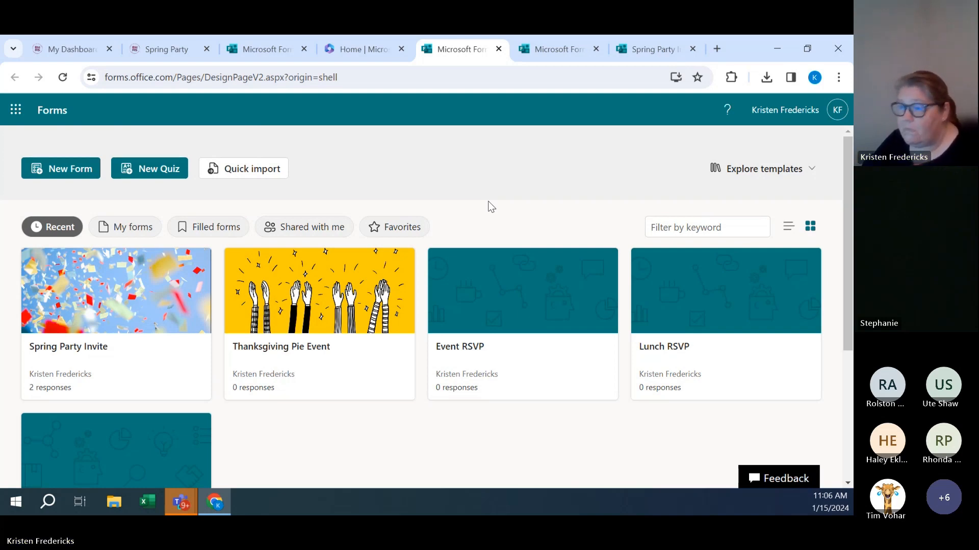
pyautogui.click(782, 171)
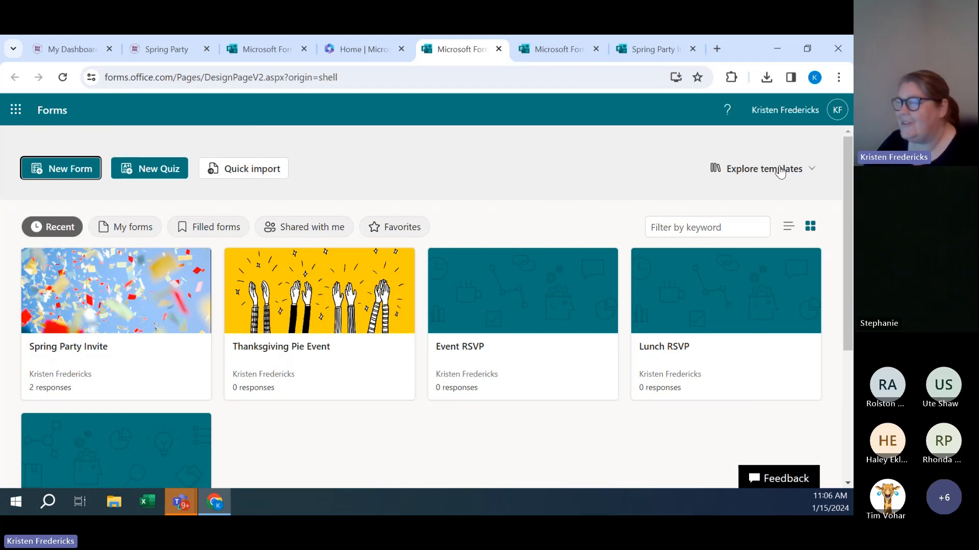
pyautogui.click(780, 172)
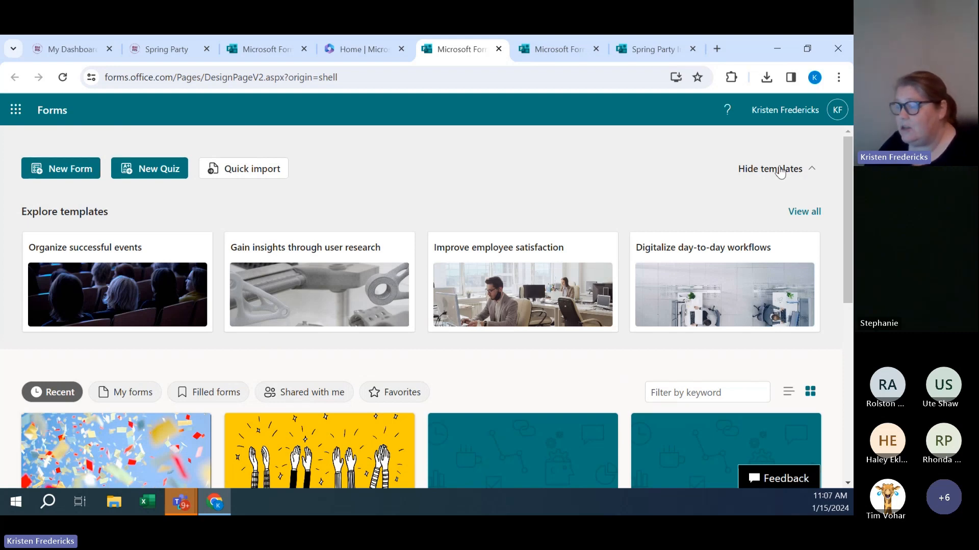
pyautogui.click(780, 172)
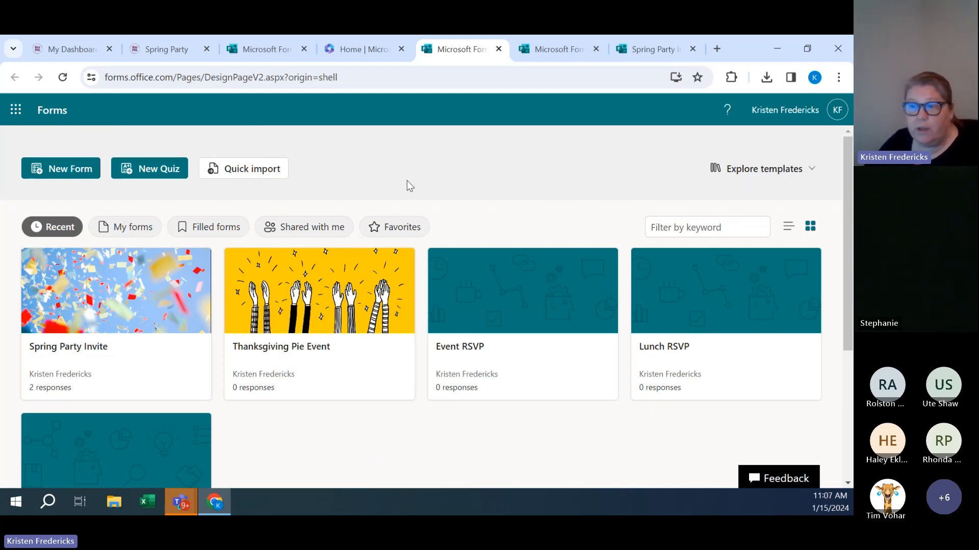
# - Switch to the Spring Party web page showing the embedded Spring Party Invite form
pyautogui.click(170, 53)
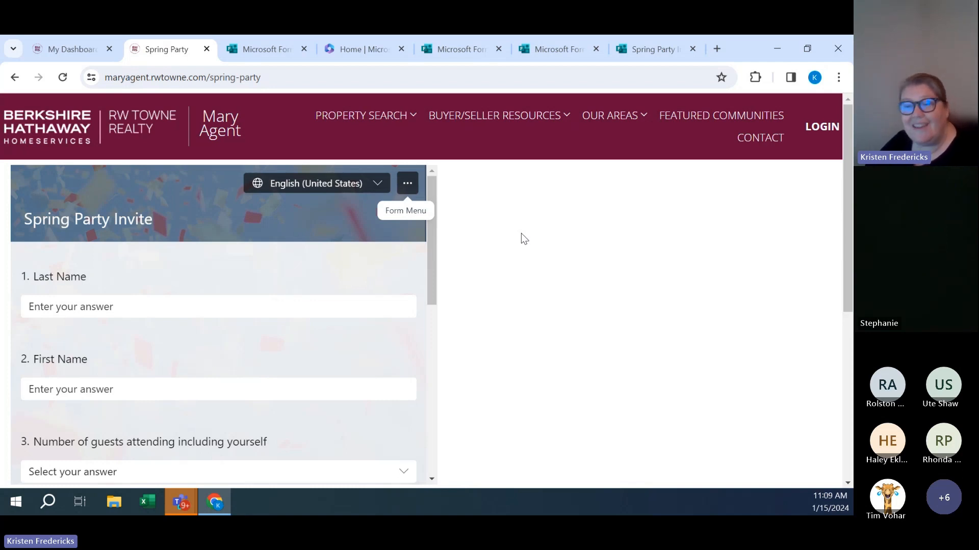
# - Enter the test guest's last and first names and choose 2 guests attending
pyautogui.click(271, 310)
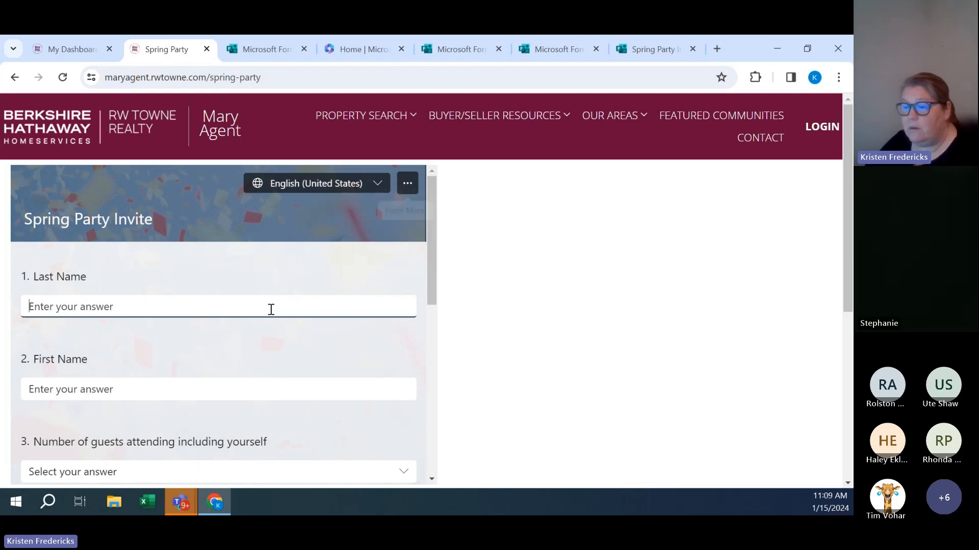
pyautogui.write('Brian')
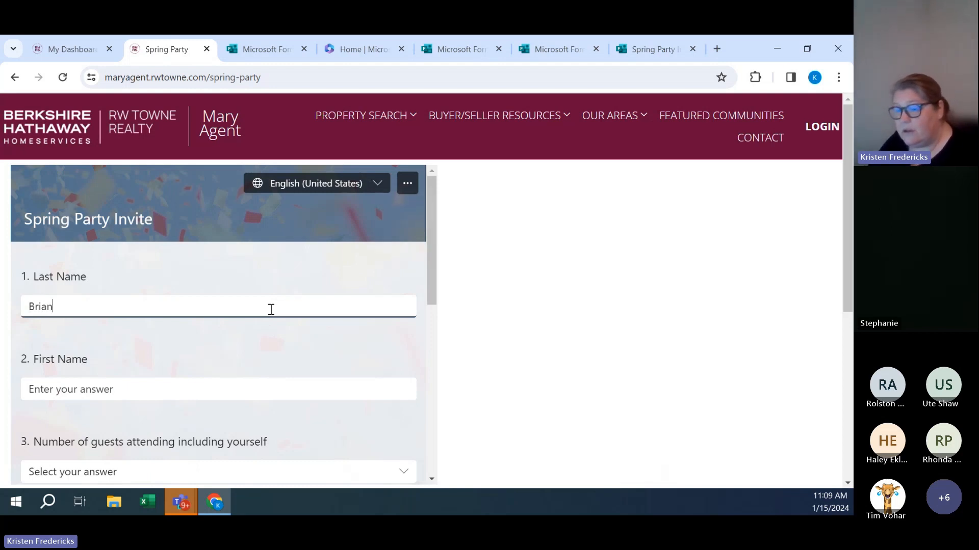
pyautogui.press('Tab')
pyautogui.write('Buyer')
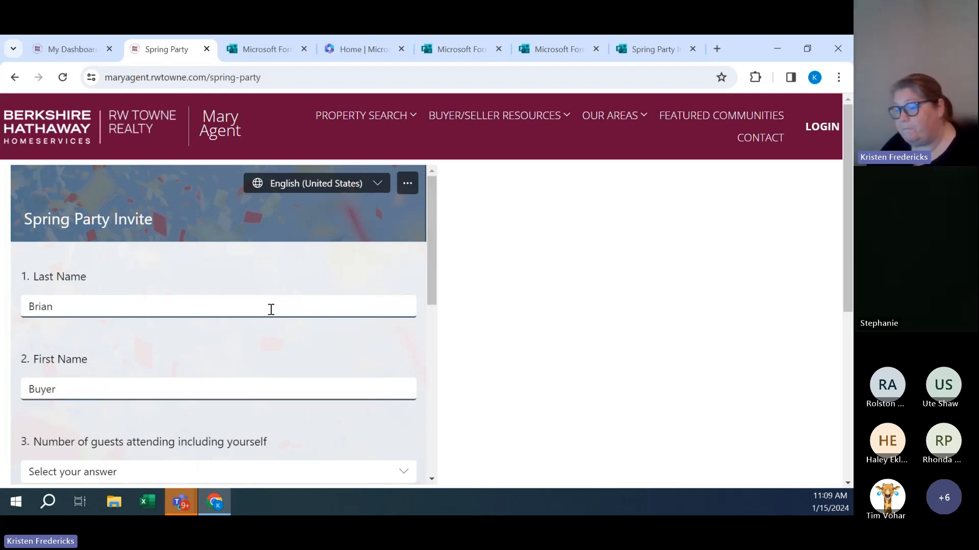
pyautogui.scroll(-2, 509, 350)
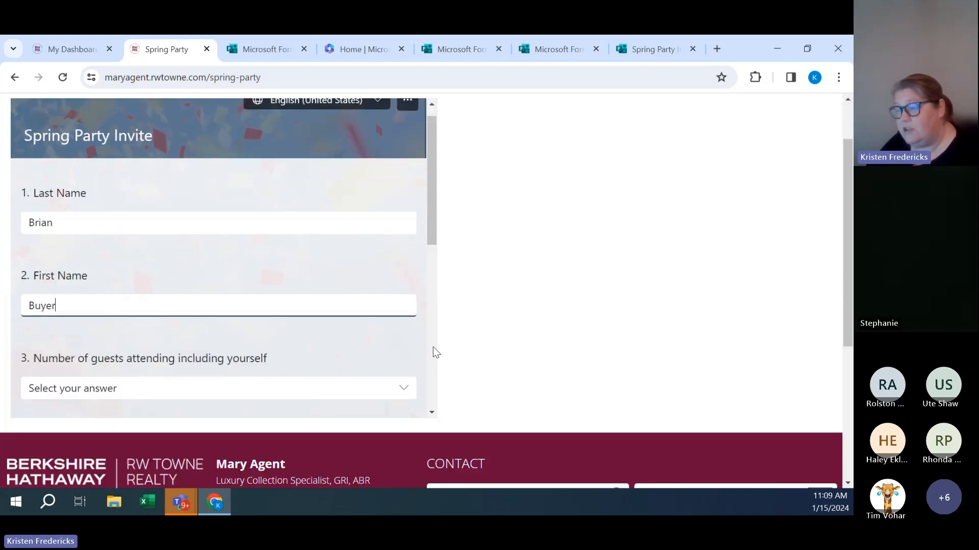
pyautogui.scroll(-3, 432, 317)
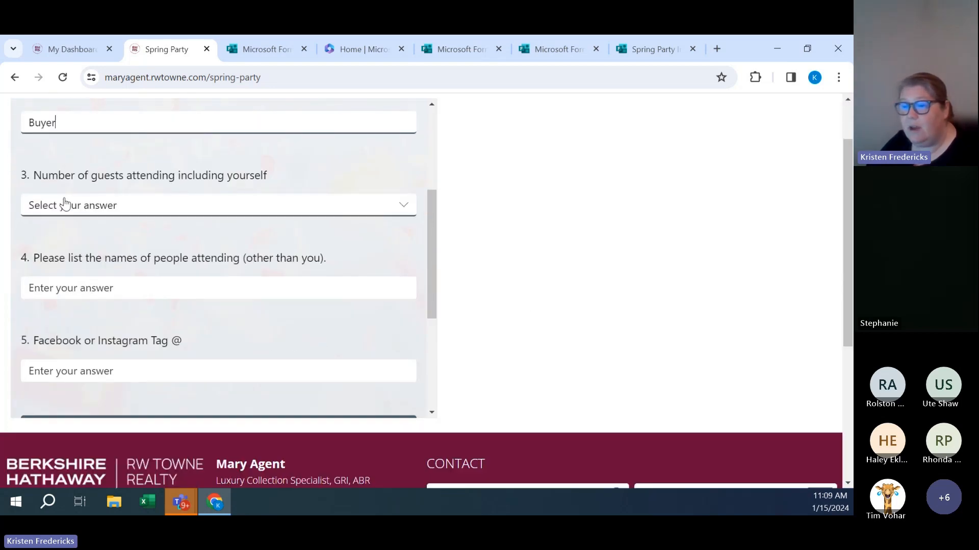
pyautogui.click(145, 209)
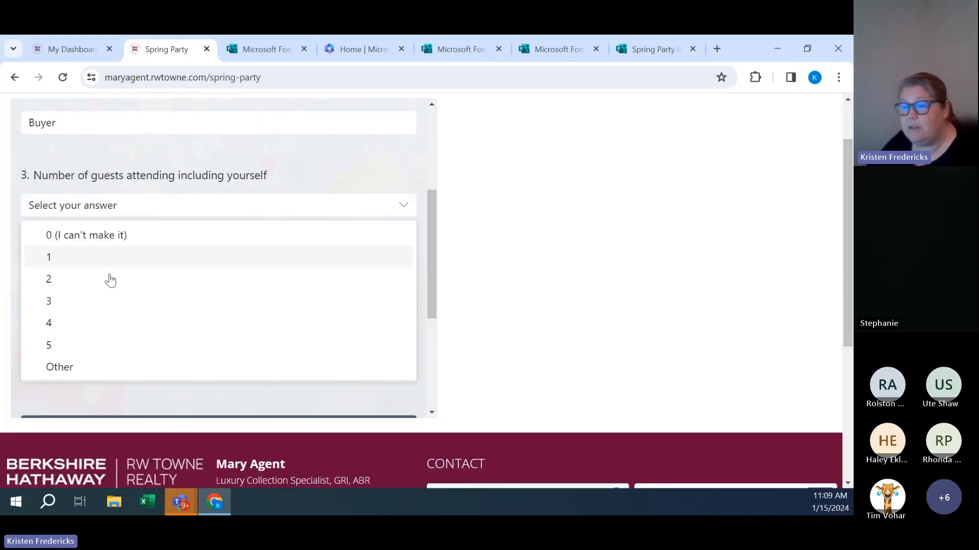
pyautogui.click(124, 284)
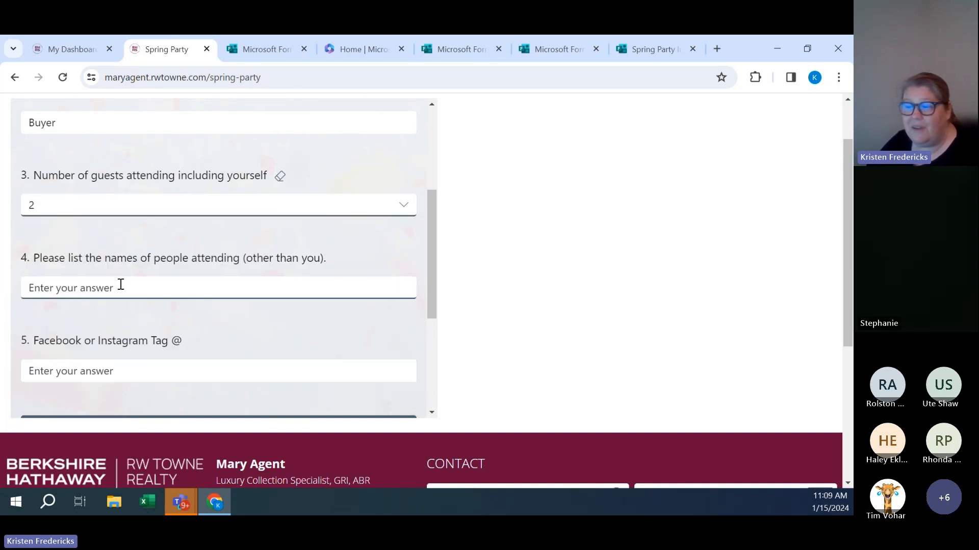
# - Enter the companion's name and a social media tag, then submit the RSVP
pyautogui.click(120, 285)
pyautogui.write('A')
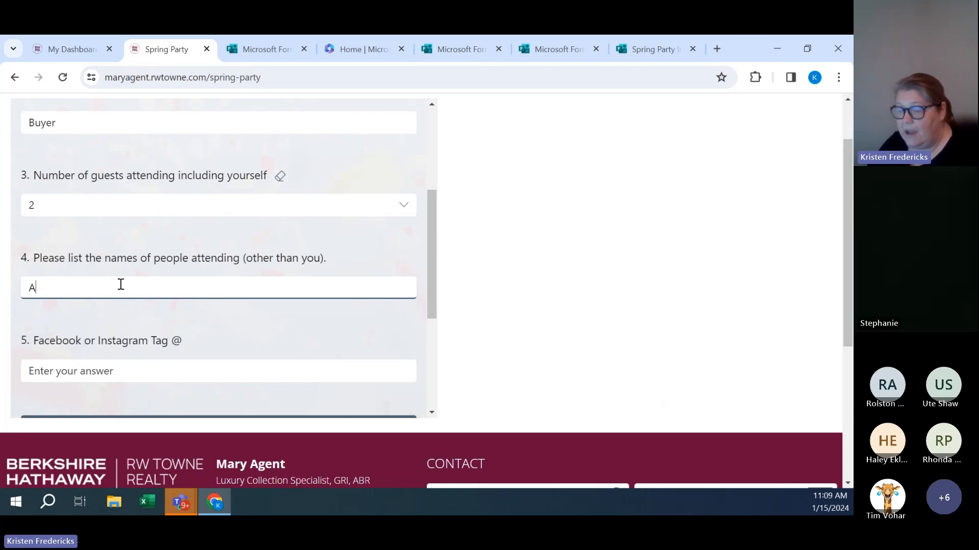
pyautogui.write('nn Buyer')
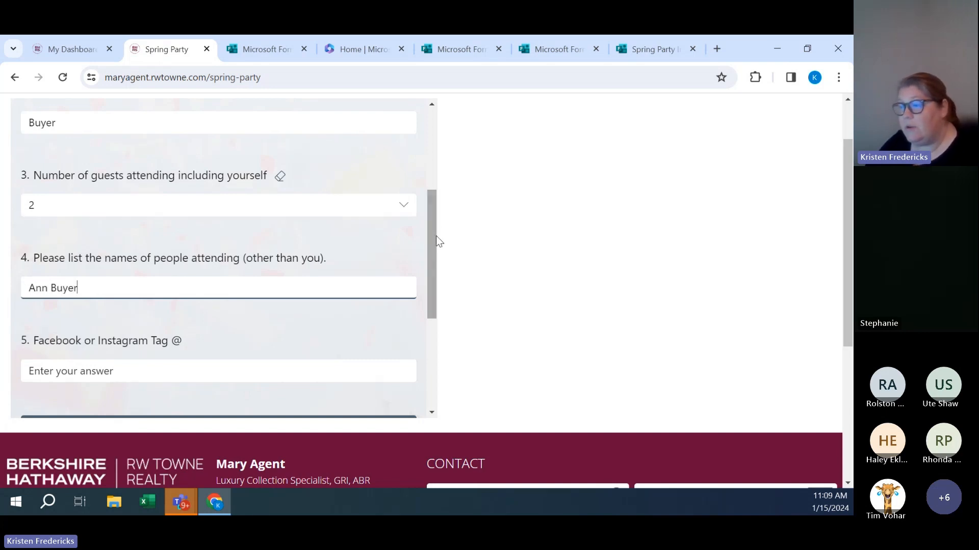
pyautogui.scroll(-1, 432, 270)
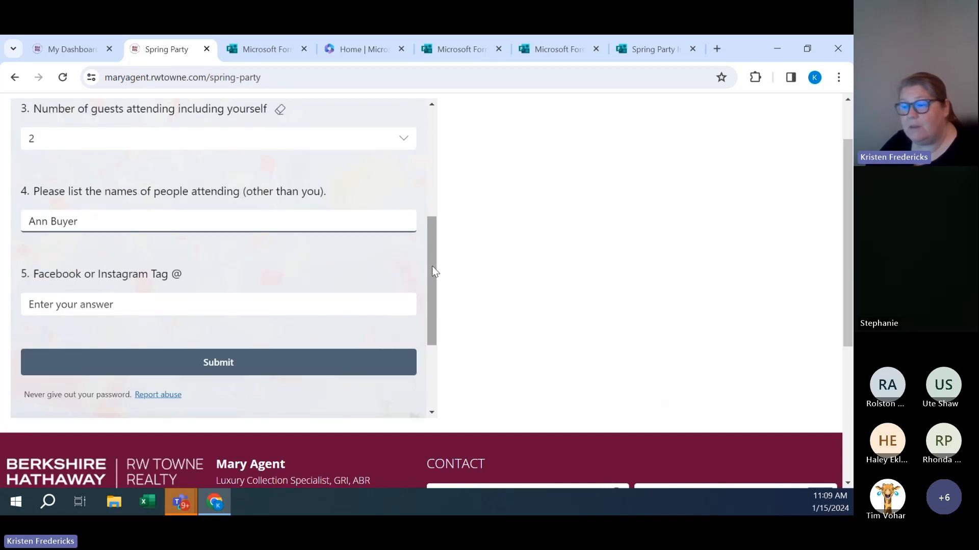
pyautogui.click(334, 301)
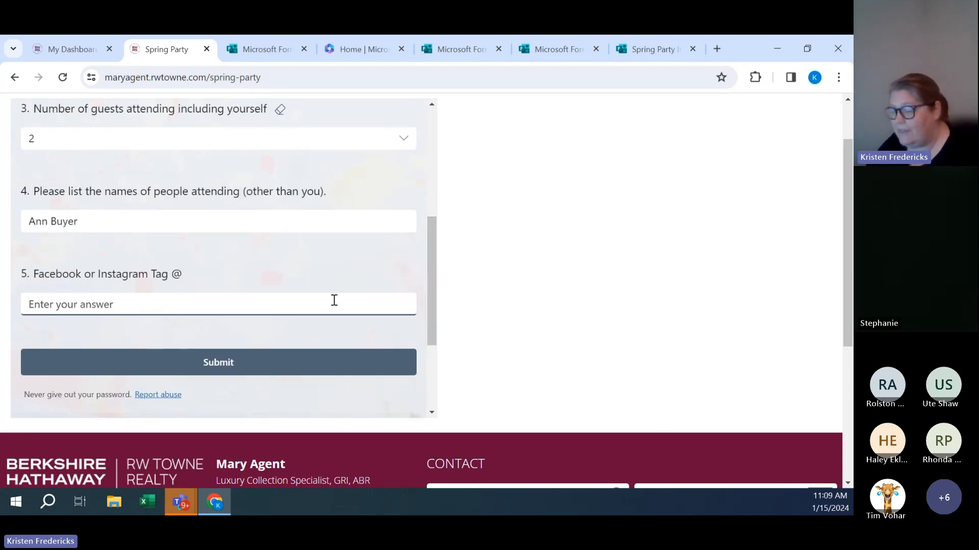
pyautogui.write('b')
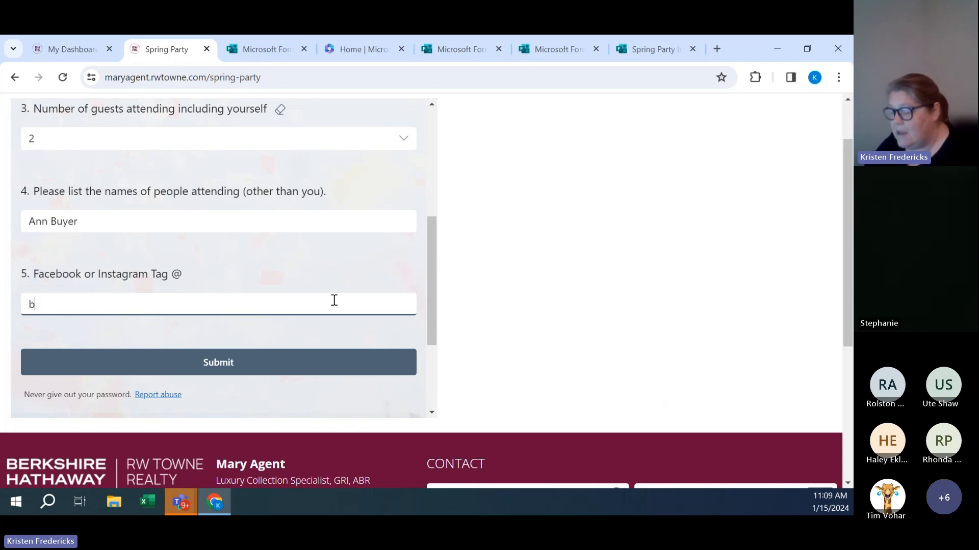
pyautogui.write('rian')
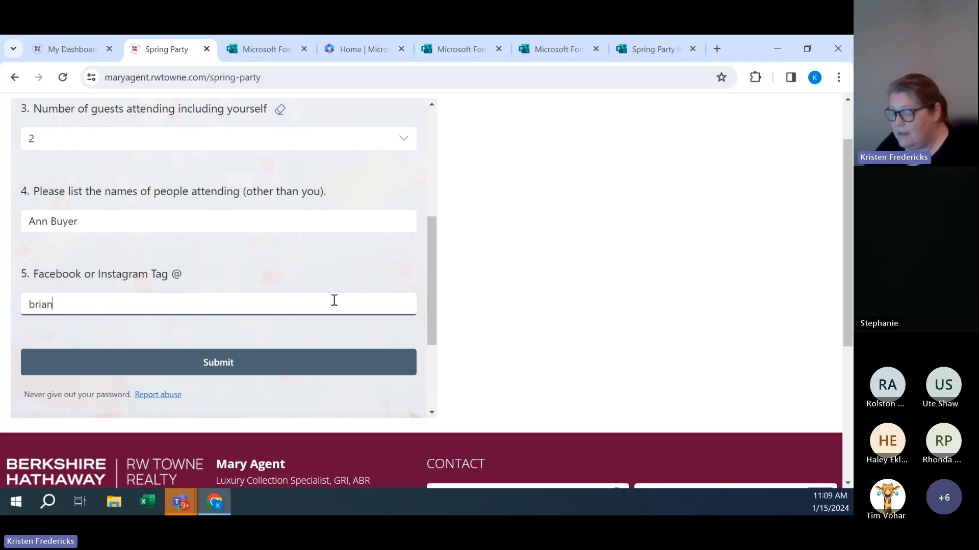
pyautogui.write('buyer23')
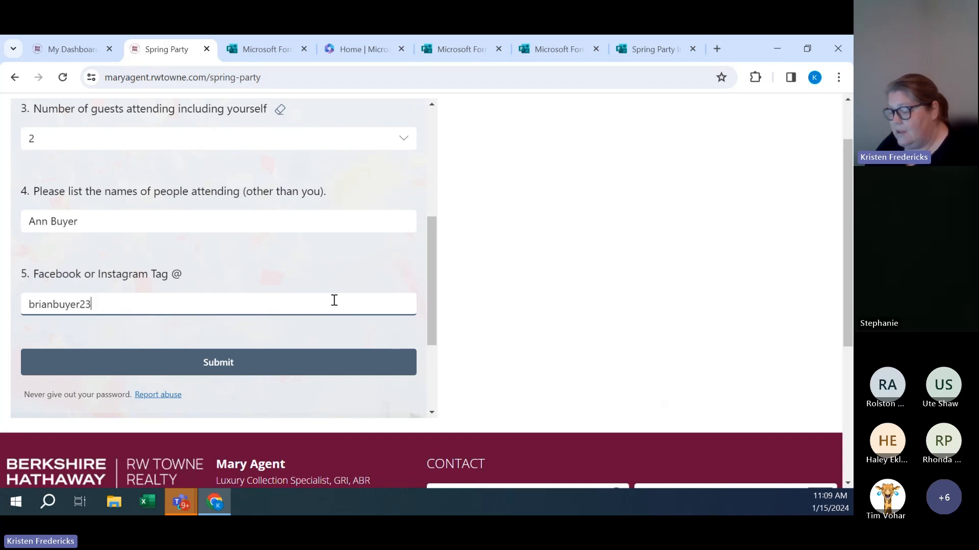
pyautogui.write('45')
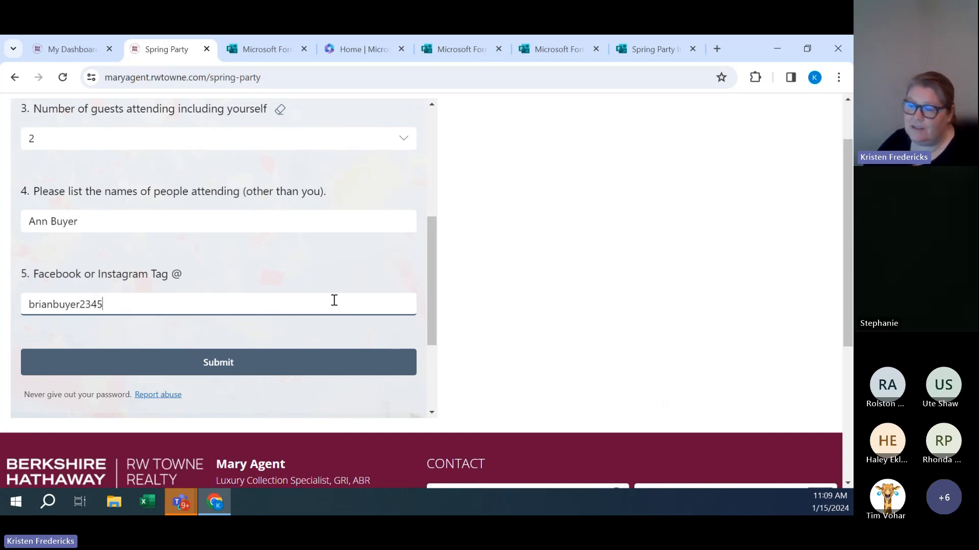
pyautogui.click(219, 362)
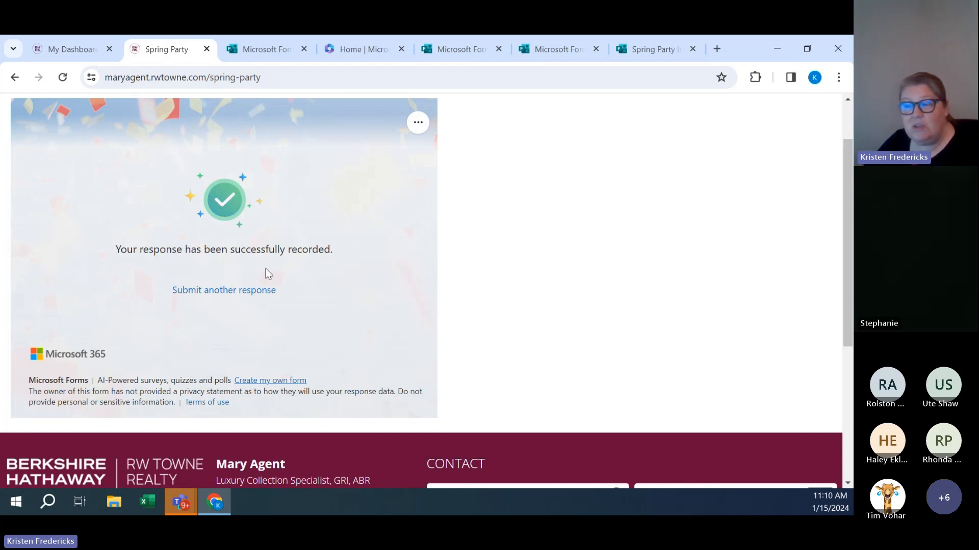
# - Scroll back up to the embedded form's response-recorded confirmation
pyautogui.scroll(2, 565, 282)
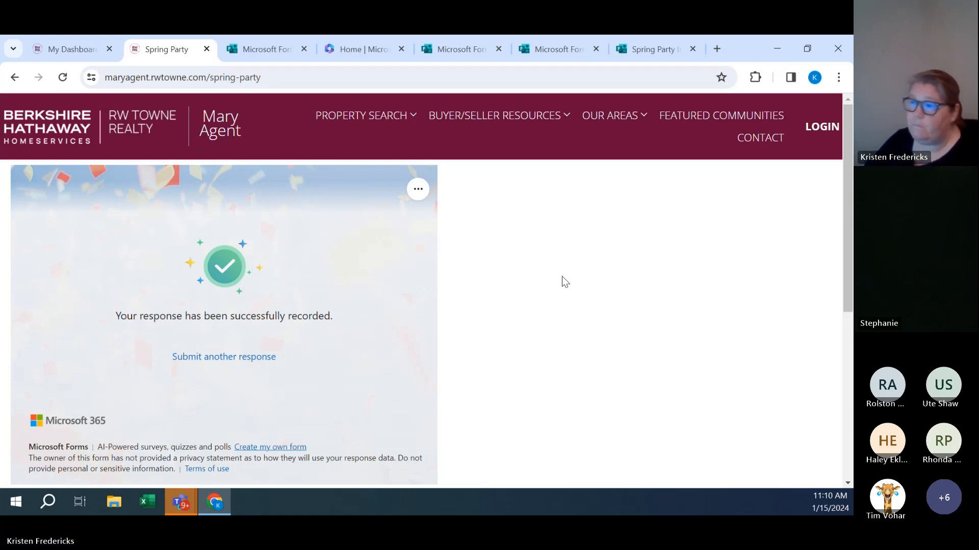
# - Return to the Microsoft Forms home page and start a new blank form
pyautogui.click(288, 46)
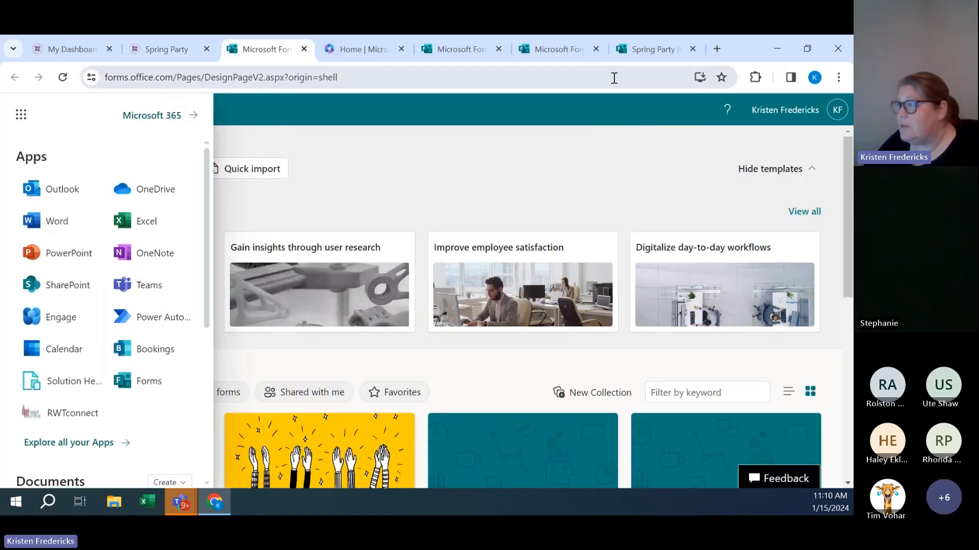
pyautogui.click(560, 49)
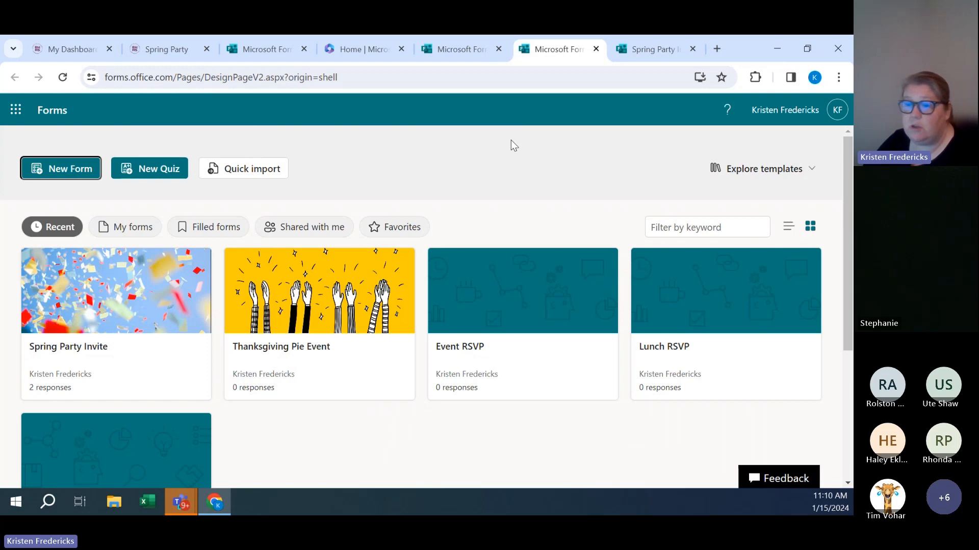
pyautogui.click(66, 172)
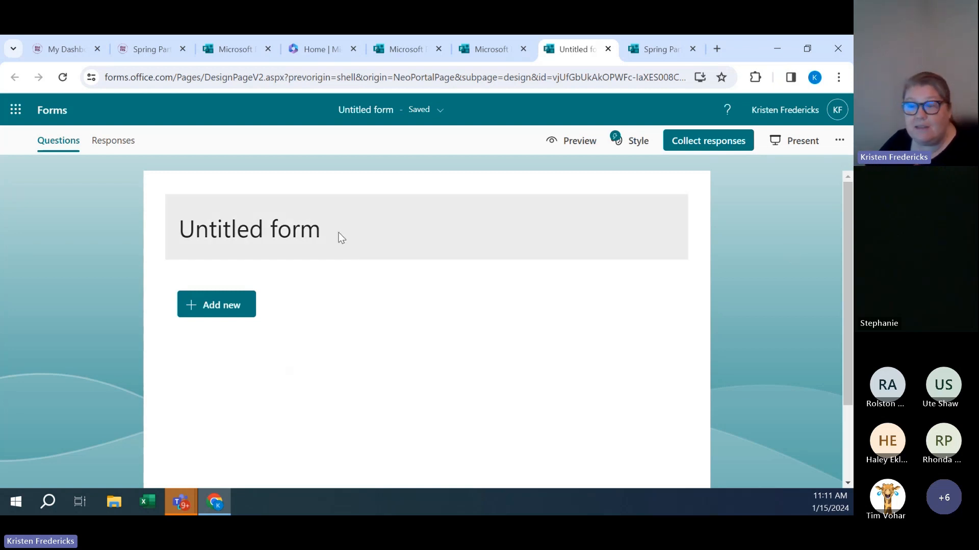
# - Replace the 'Untitled form' title with 'Client Appreciation Party RSVP'
pyautogui.click(305, 236)
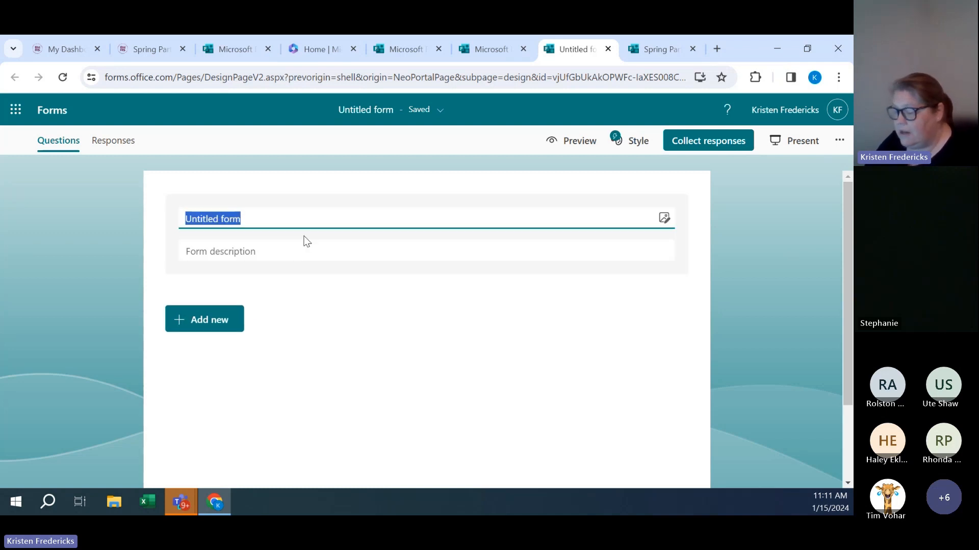
pyautogui.write('Cli')
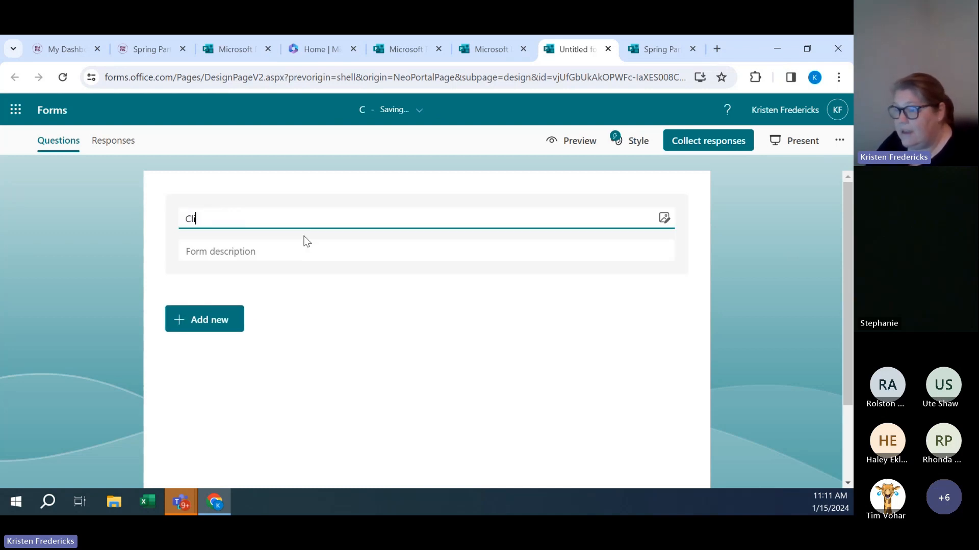
pyautogui.write('ent Appreciation')
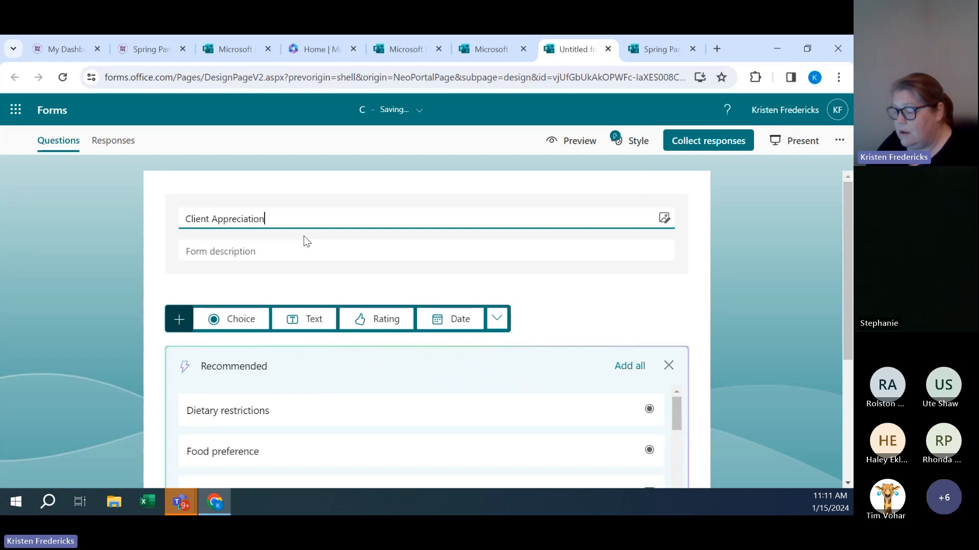
pyautogui.write(' Party RSVP')
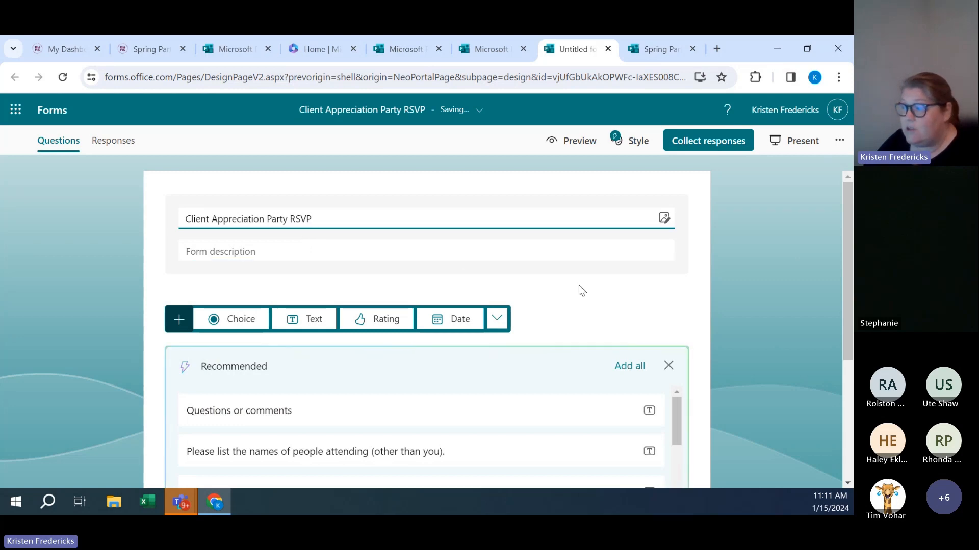
# - Check the suggested Last Name, First Name, attendance, phone number and email address questions
pyautogui.scroll(-2, 686, 314)
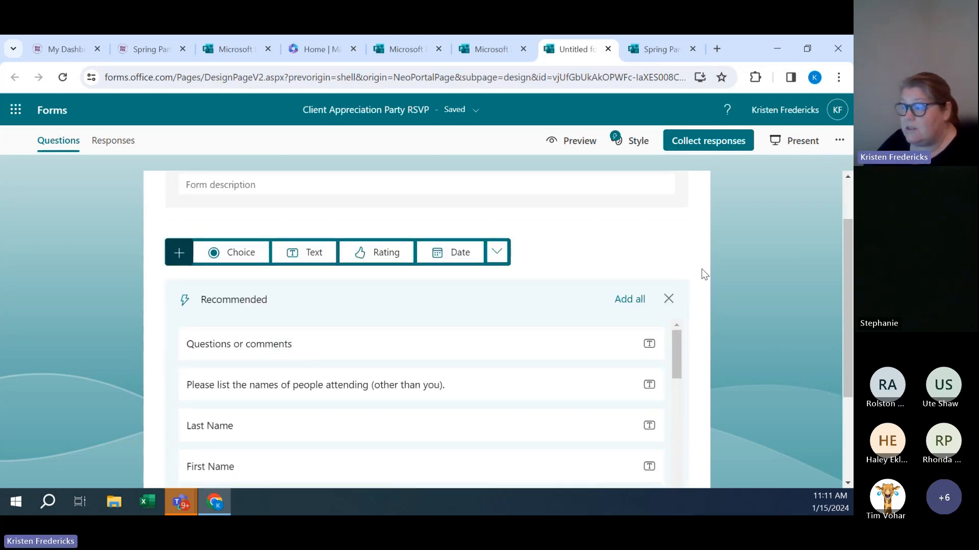
pyautogui.scroll(2, 701, 268)
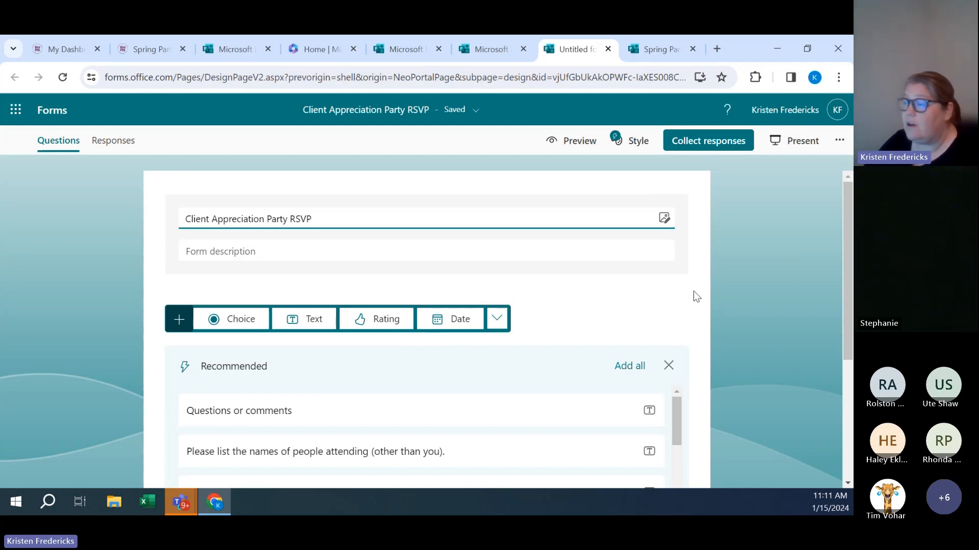
pyautogui.scroll(-1, 697, 296)
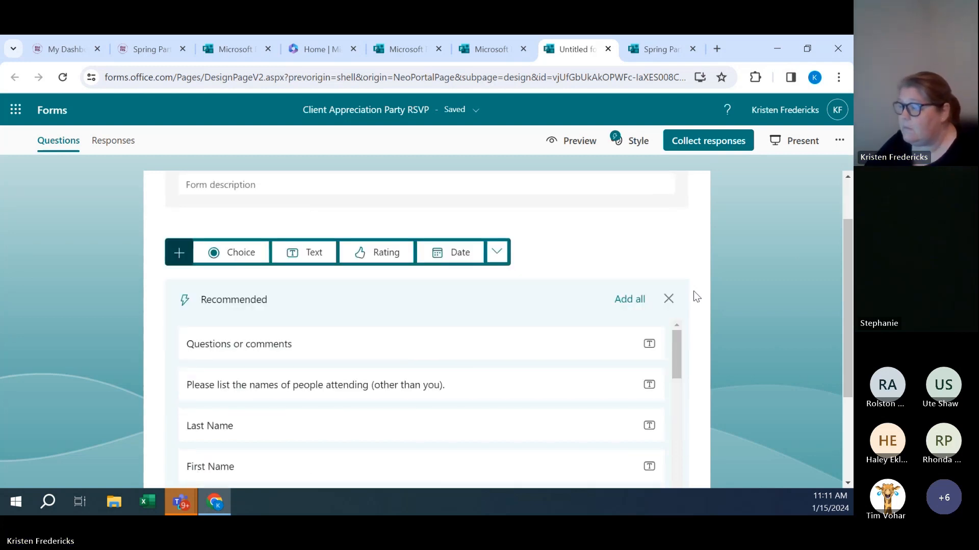
pyautogui.scroll(1, 696, 297)
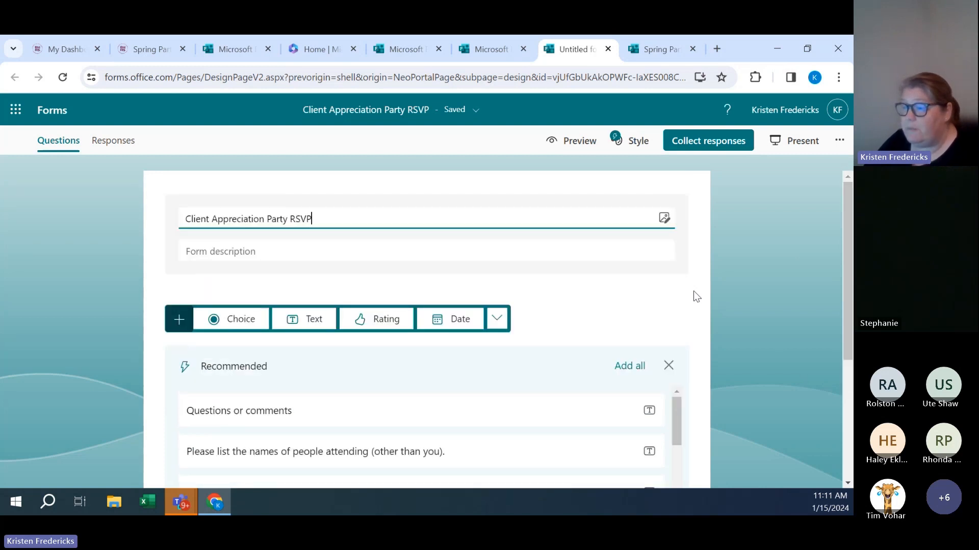
pyautogui.scroll(-2, 697, 297)
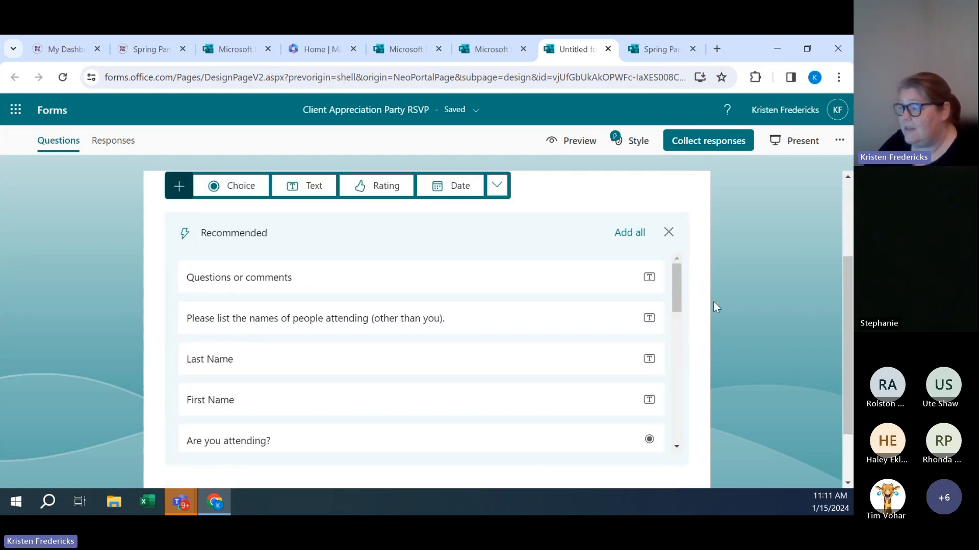
pyautogui.click(422, 366)
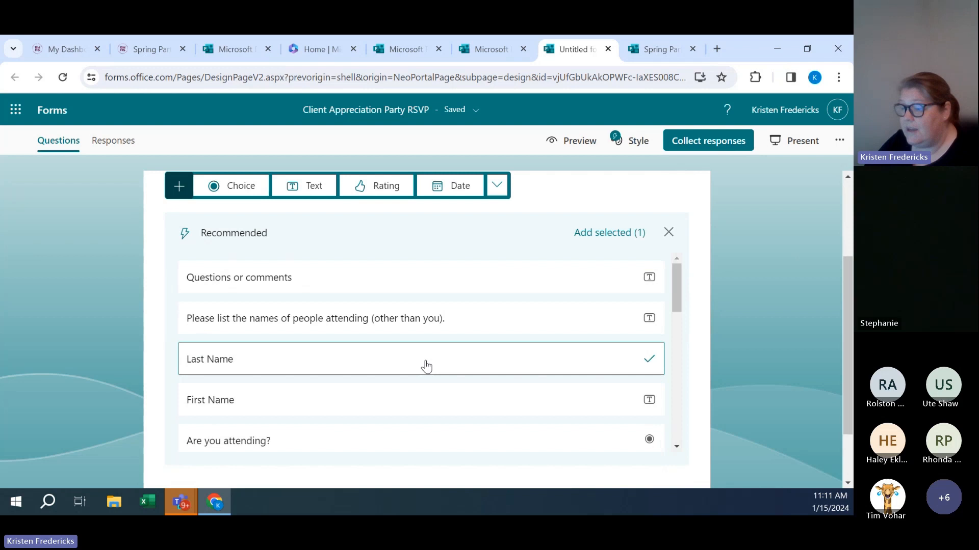
pyautogui.click(416, 405)
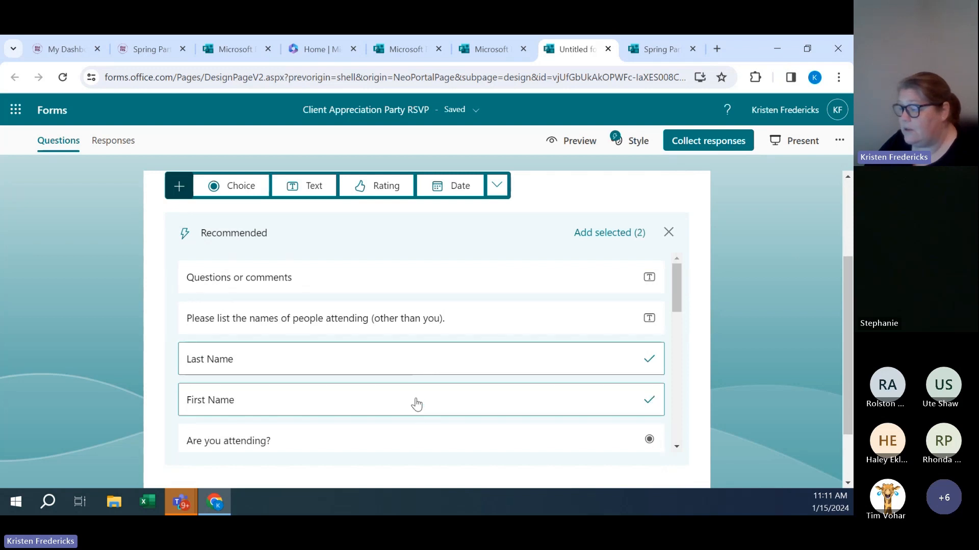
pyautogui.scroll(-3, 645, 385)
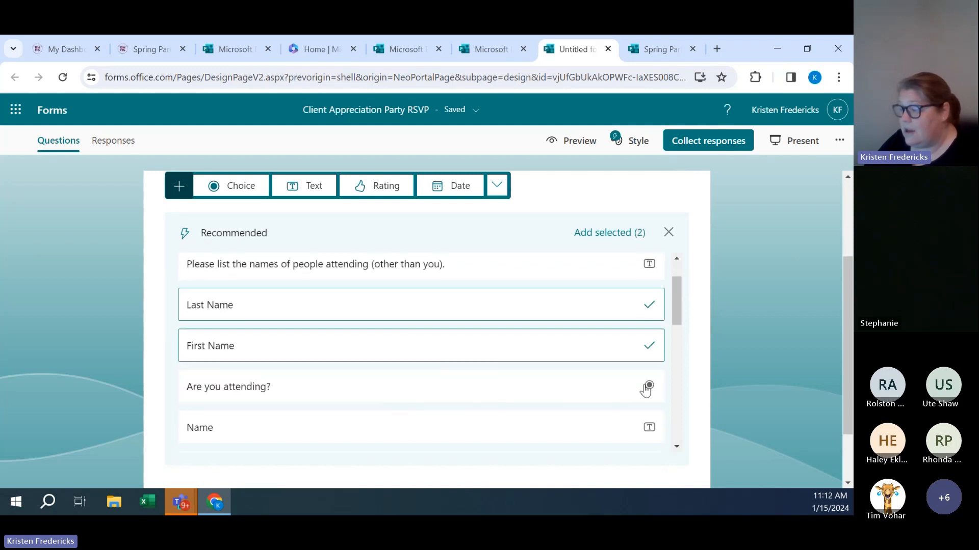
pyautogui.click(477, 311)
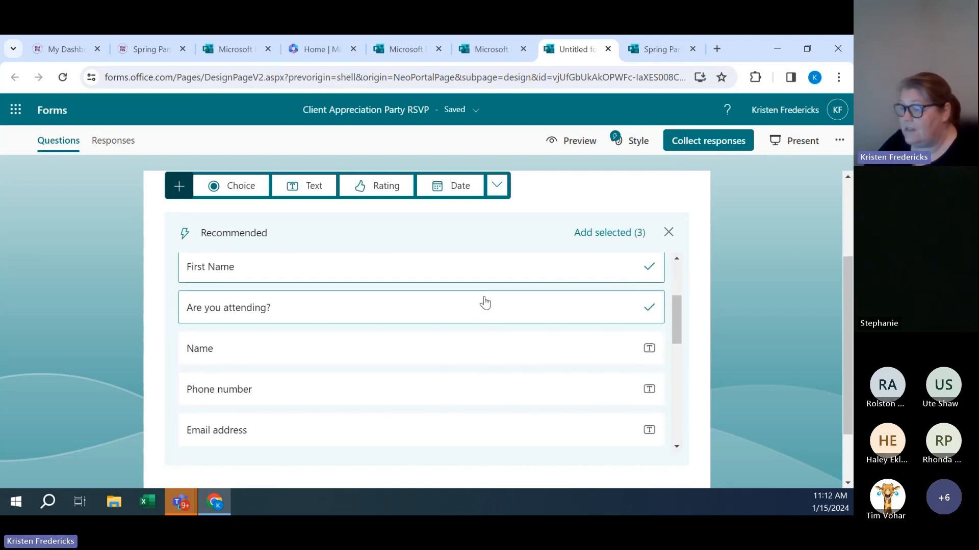
pyautogui.click(589, 394)
pyautogui.click(574, 439)
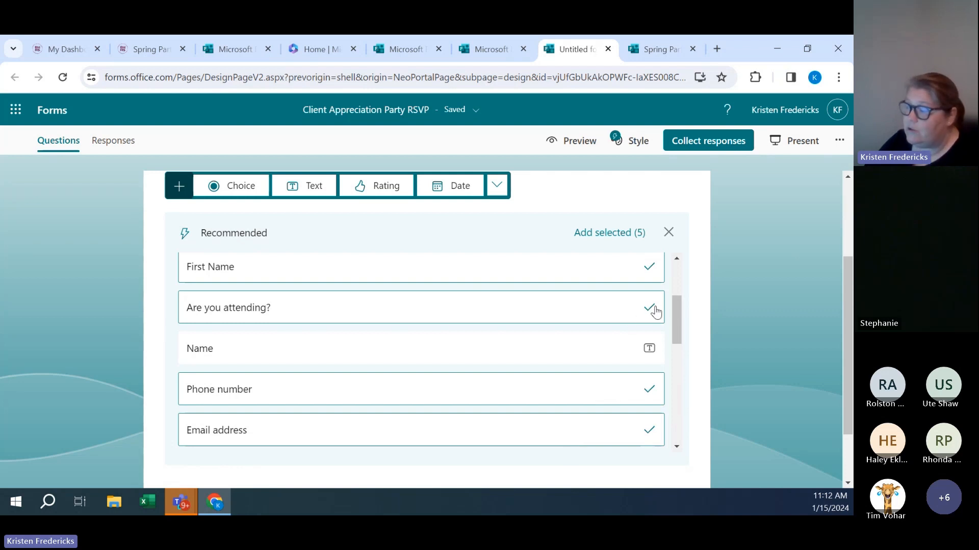
# - Also check the other-attendees and comments questions, then add all seven selected
pyautogui.scroll(2, 643, 308)
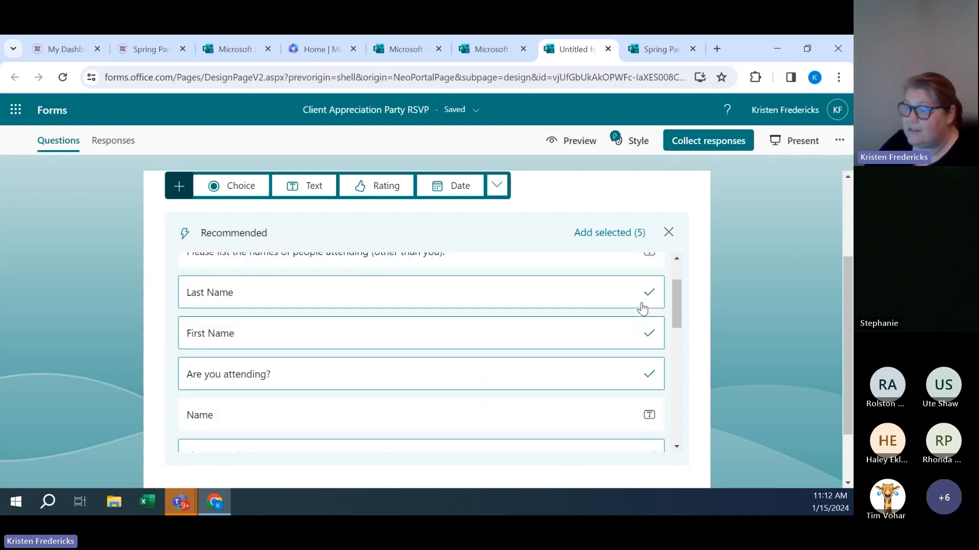
pyautogui.scroll(2, 642, 308)
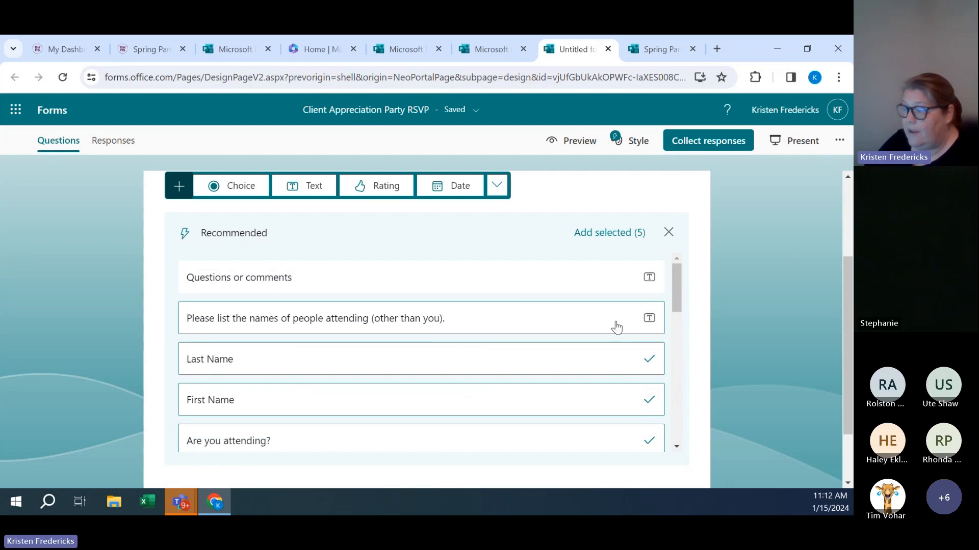
pyautogui.click(367, 321)
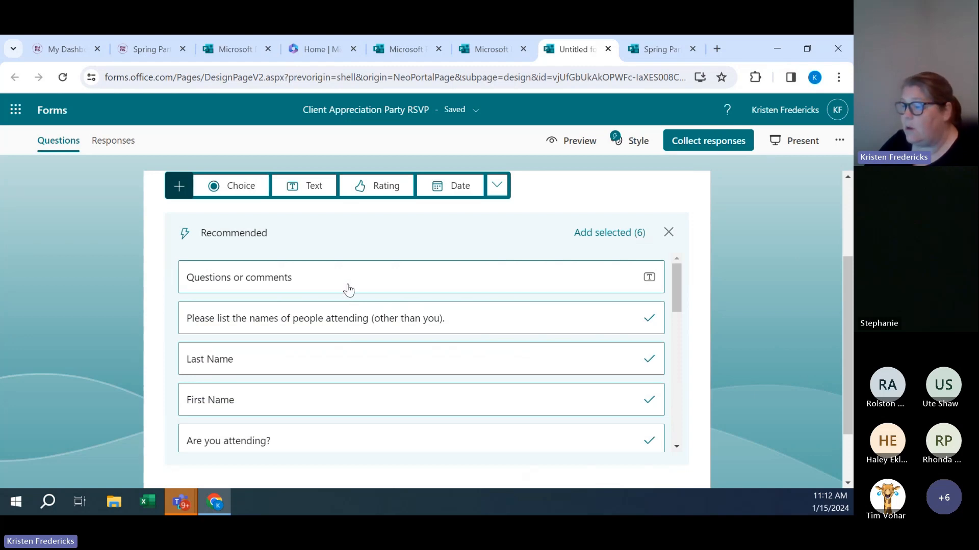
pyautogui.click(348, 290)
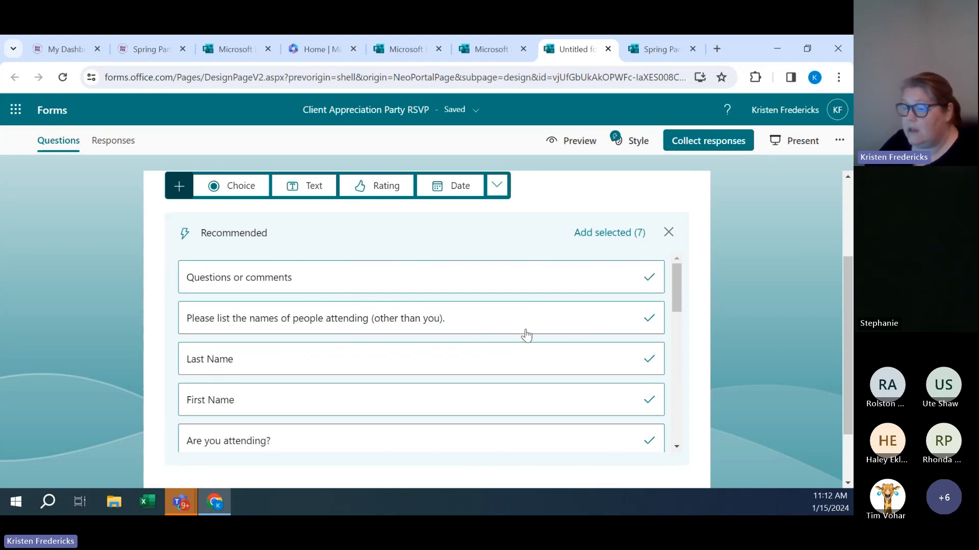
pyautogui.scroll(-1, 527, 335)
pyautogui.scroll(-5, 527, 335)
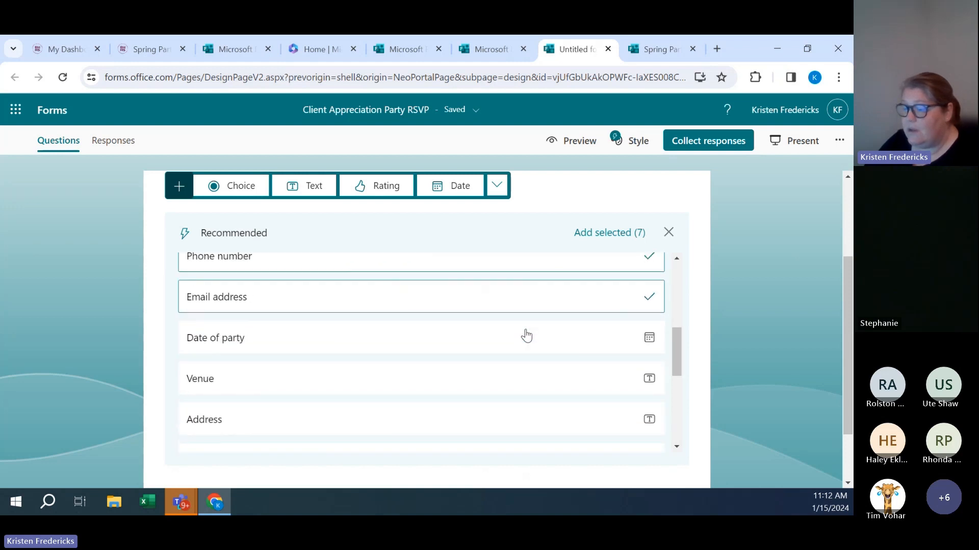
pyautogui.scroll(6, 525, 332)
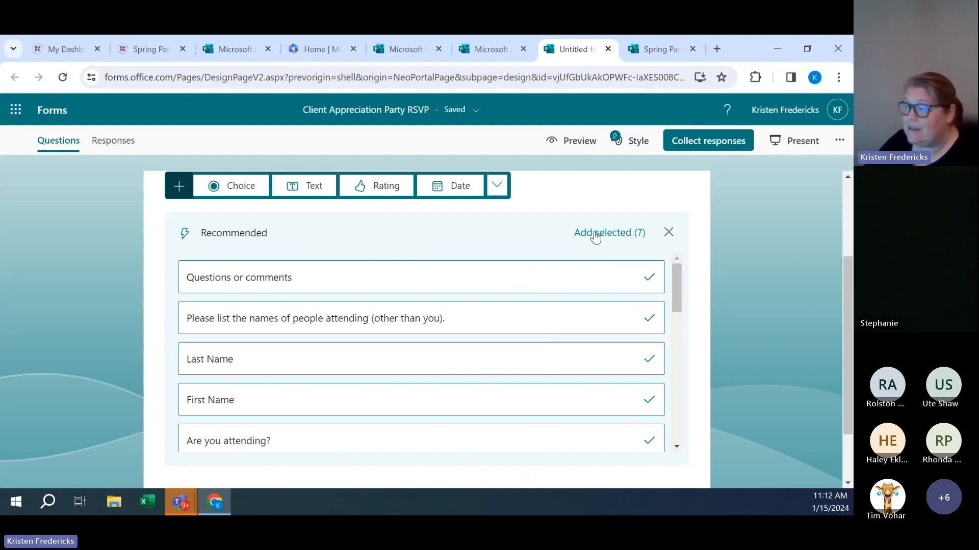
pyautogui.click(627, 236)
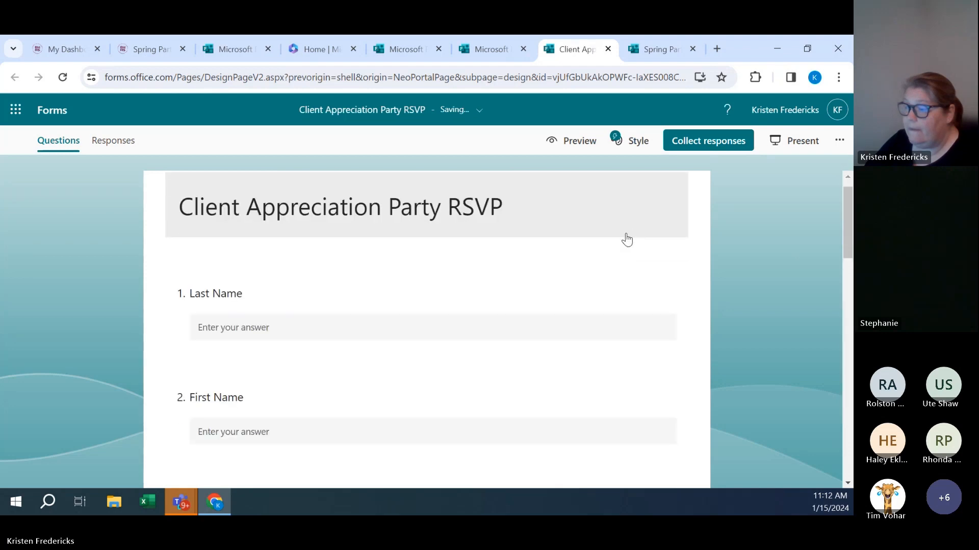
pyautogui.scroll(2, 747, 342)
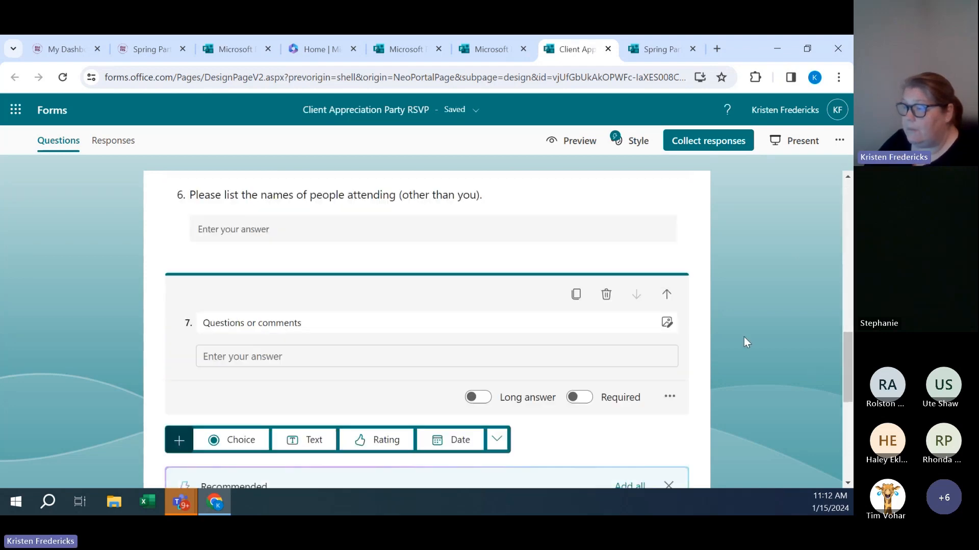
pyautogui.scroll(10, 744, 338)
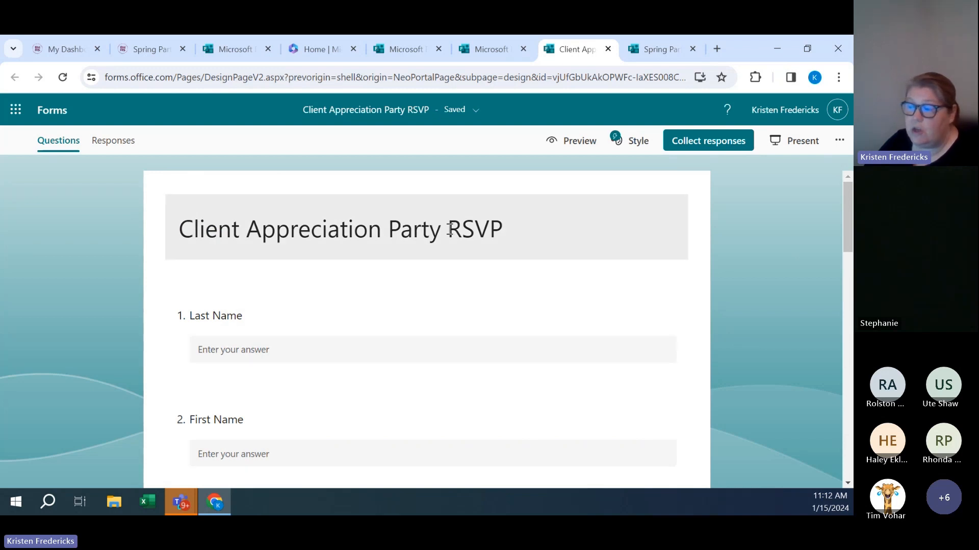
pyautogui.scroll(-1, 433, 239)
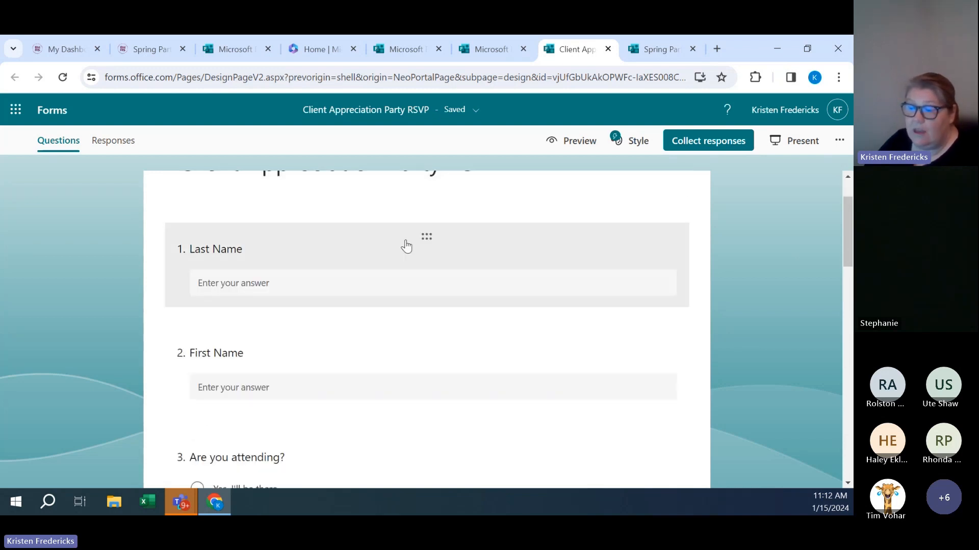
pyautogui.scroll(-2, 316, 460)
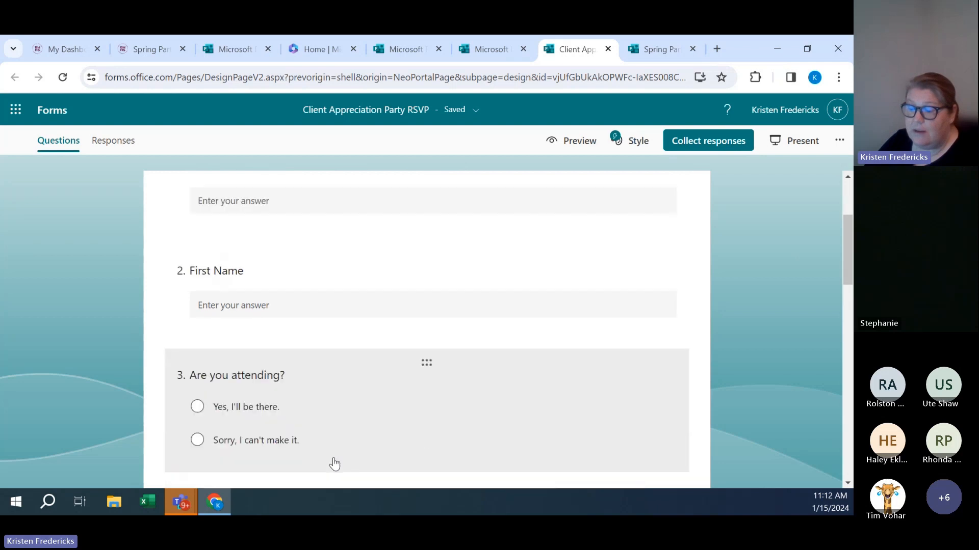
pyautogui.scroll(2, 339, 448)
pyautogui.scroll(1, 352, 438)
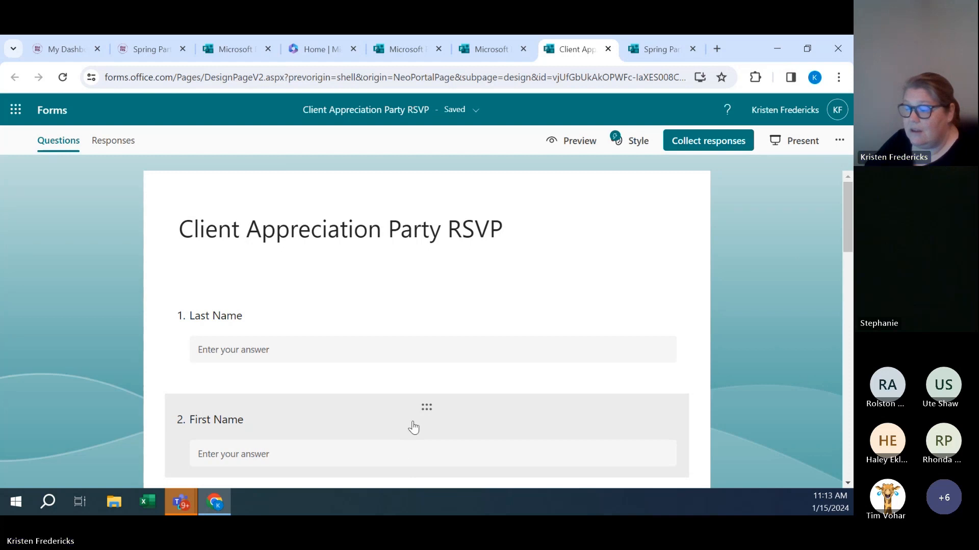
# - Drag First Name above Last Name and the other-attendees question up to follow attendance
pyautogui.scroll(-1, 423, 414)
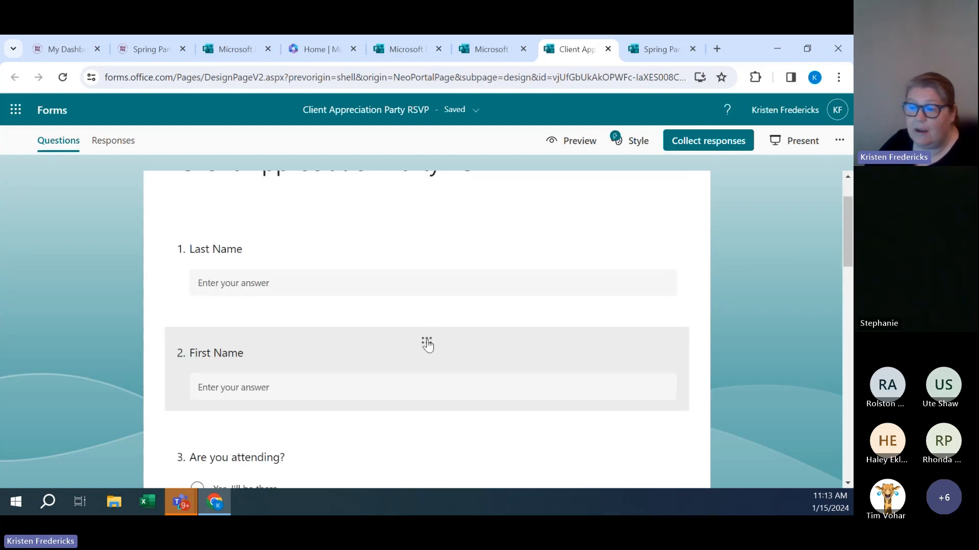
pyautogui.moveTo(426, 342); pyautogui.dragTo(431, 298)
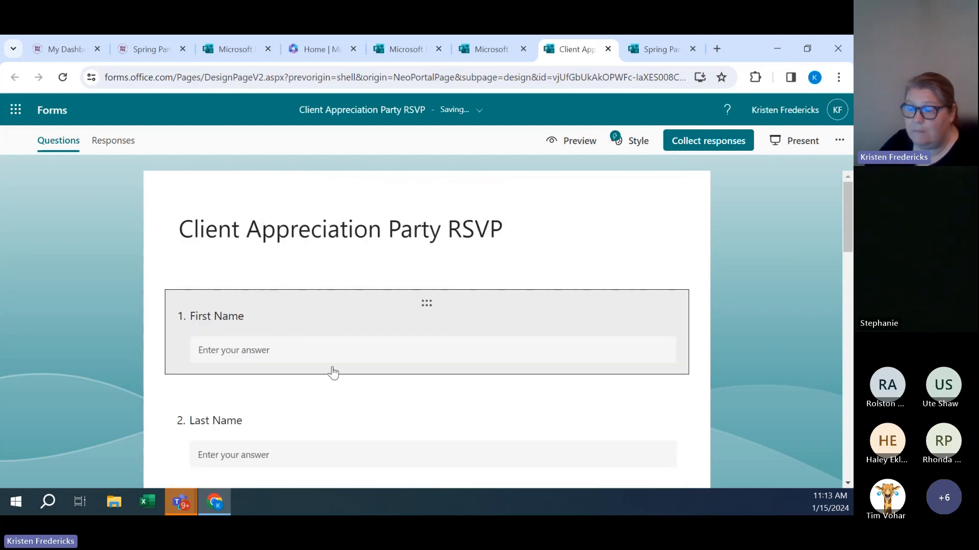
pyautogui.scroll(-2, 331, 356)
pyautogui.scroll(-1, 426, 333)
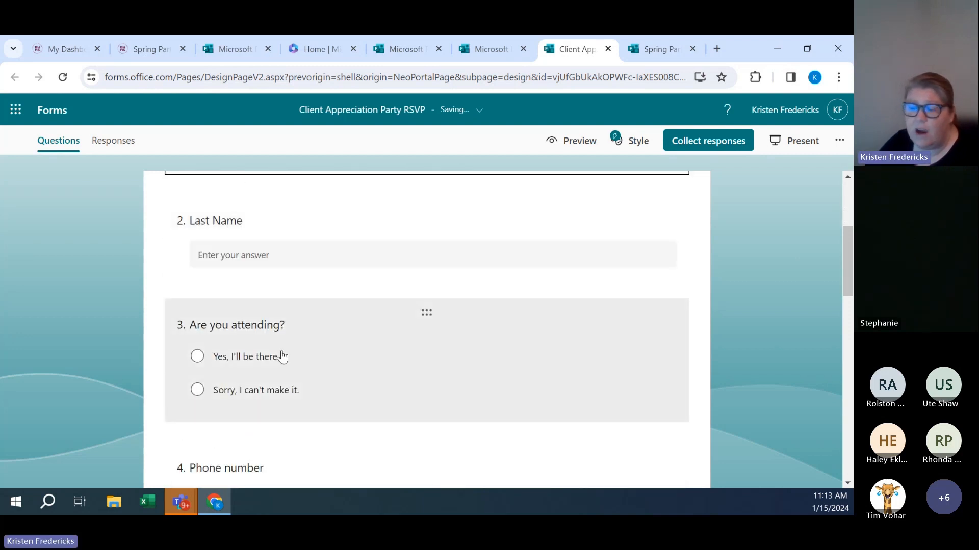
pyautogui.scroll(-2, 305, 351)
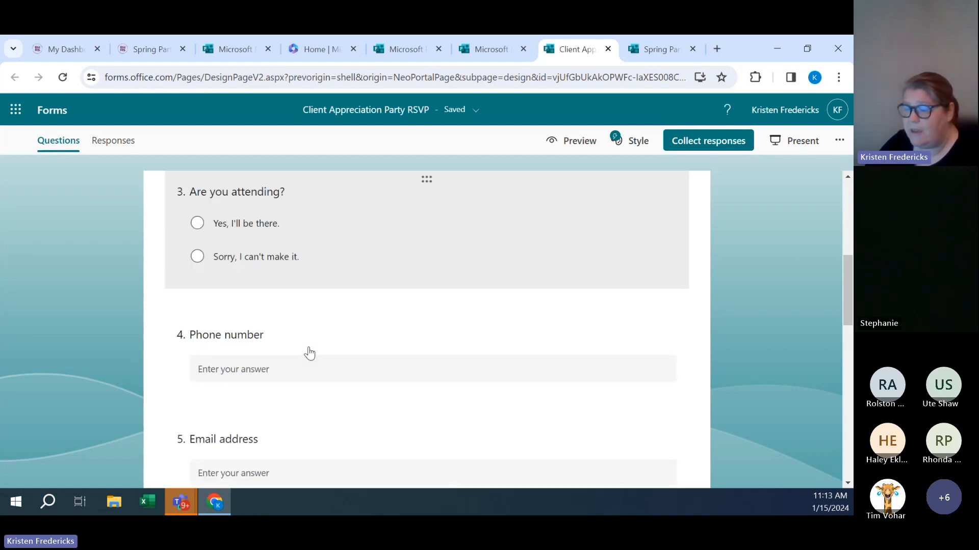
pyautogui.scroll(-2, 326, 343)
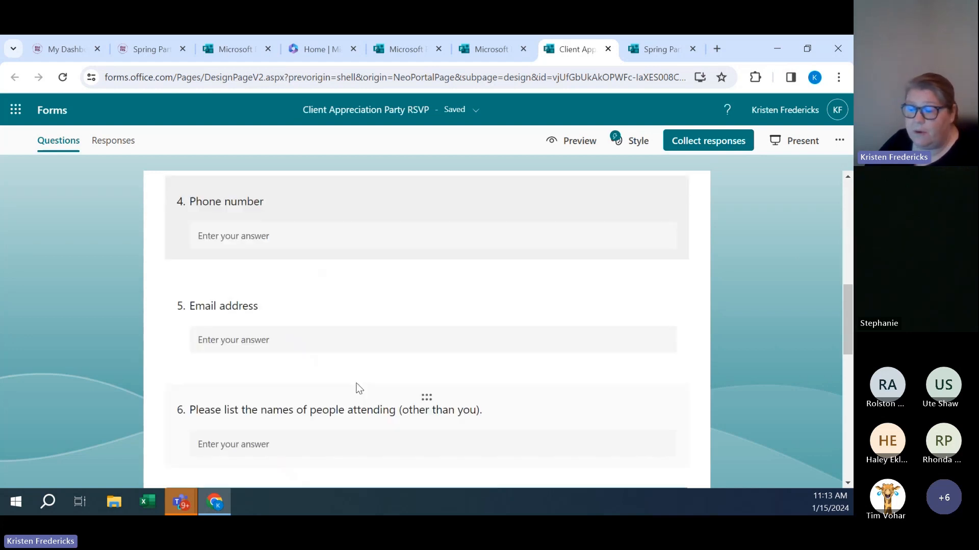
pyautogui.click(389, 410)
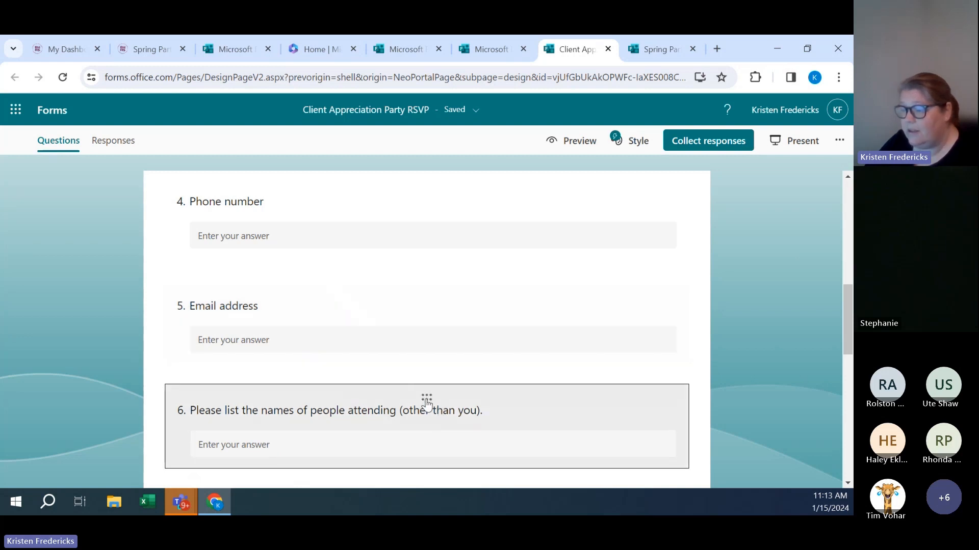
pyautogui.moveTo(426, 400); pyautogui.dragTo(443, 291)
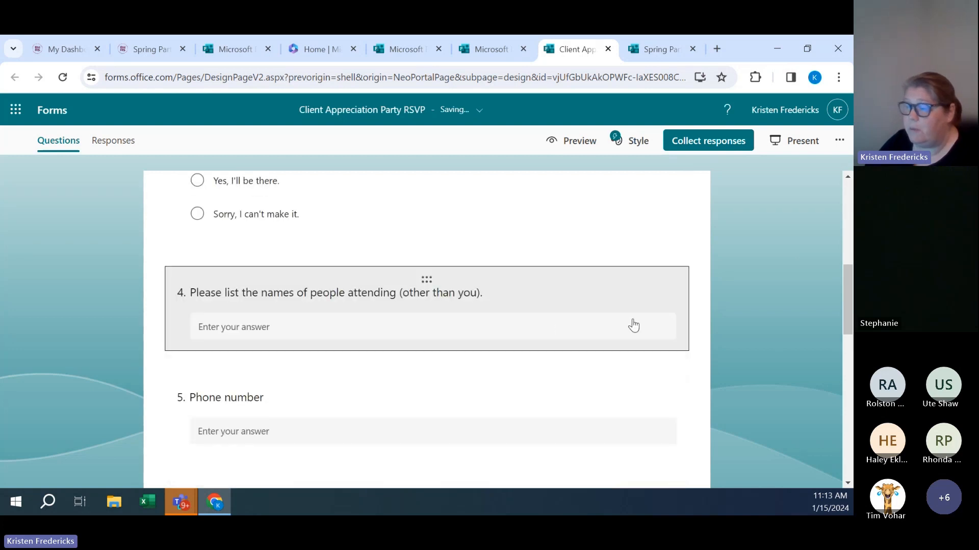
pyautogui.scroll(-5, 690, 332)
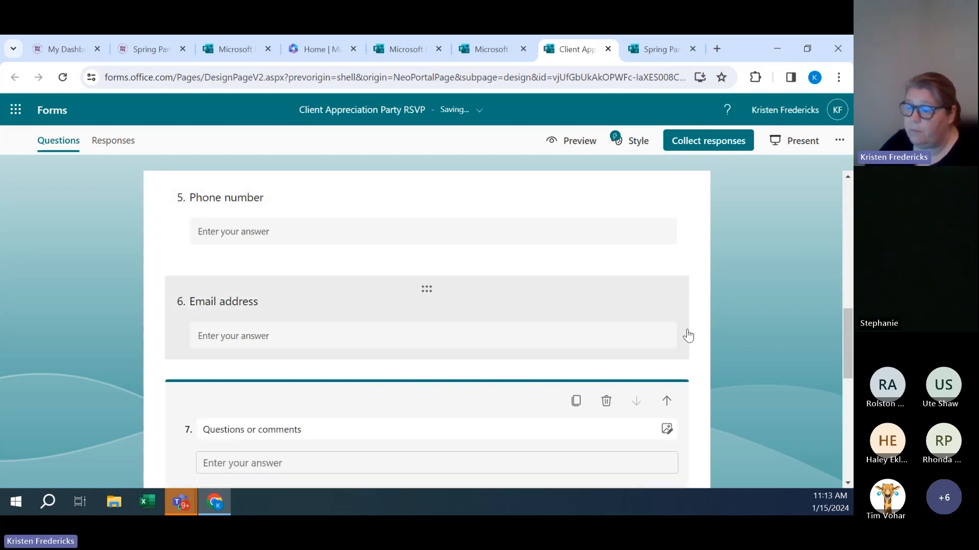
pyautogui.scroll(-4, 686, 334)
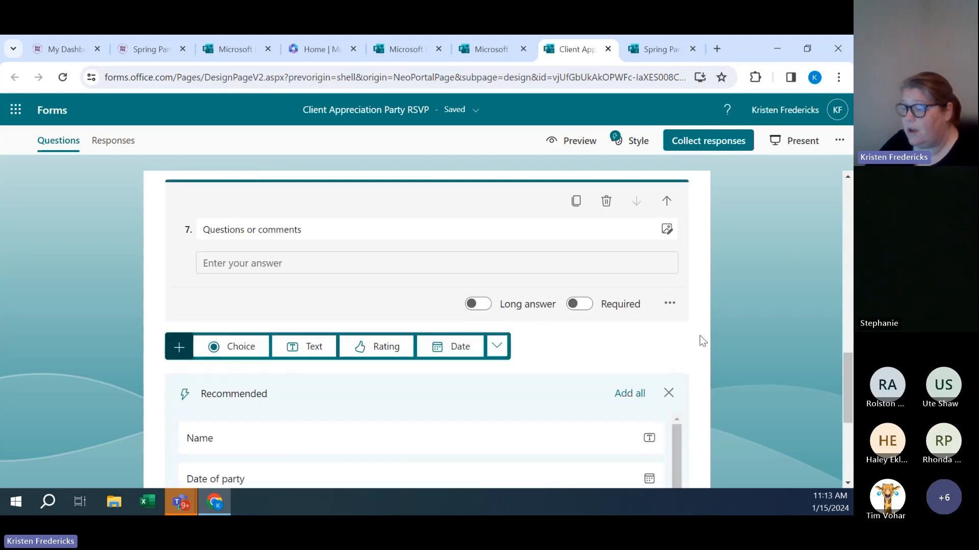
# - Scroll through the suggestions and close the Recommended panel without adding any
pyautogui.scroll(-1, 703, 341)
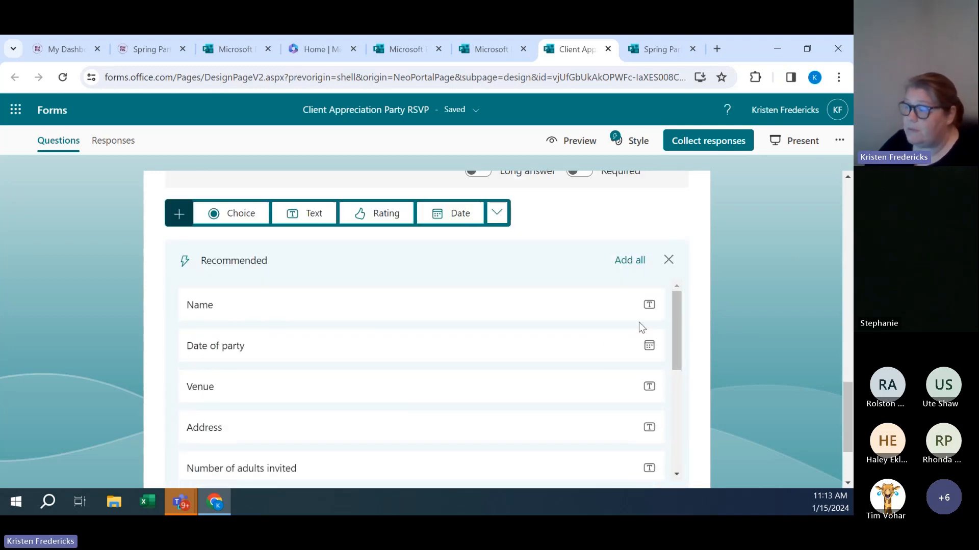
pyautogui.scroll(-4, 507, 317)
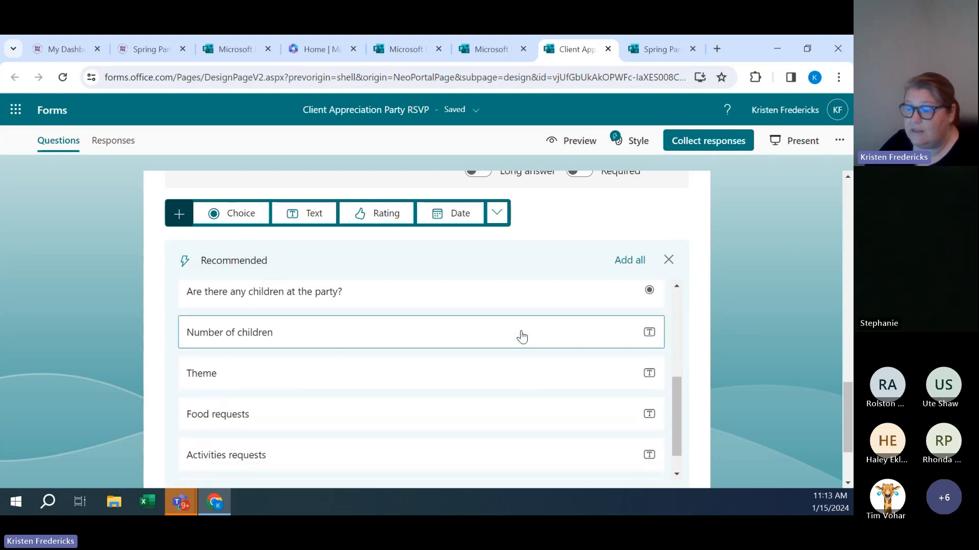
pyautogui.scroll(-2, 521, 336)
pyautogui.scroll(1, 521, 336)
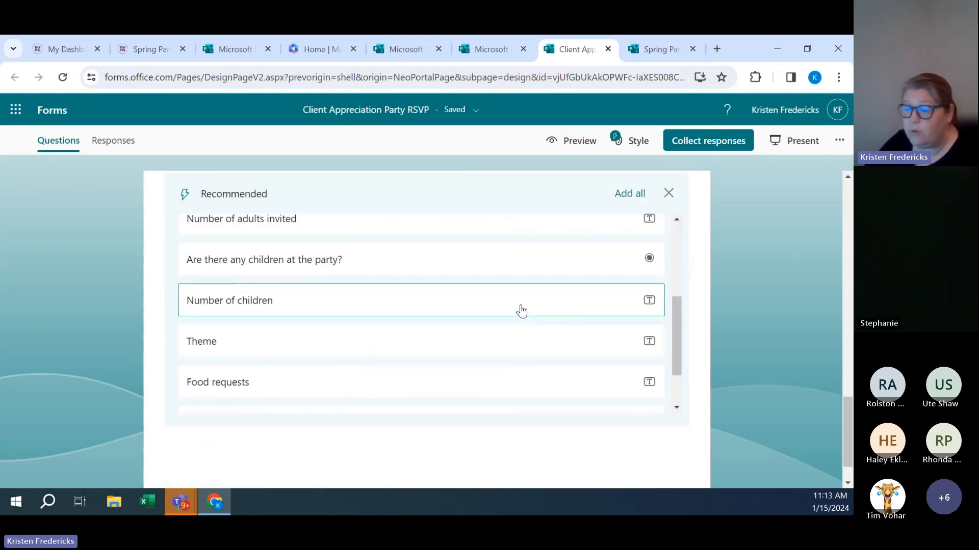
pyautogui.scroll(-1, 520, 341)
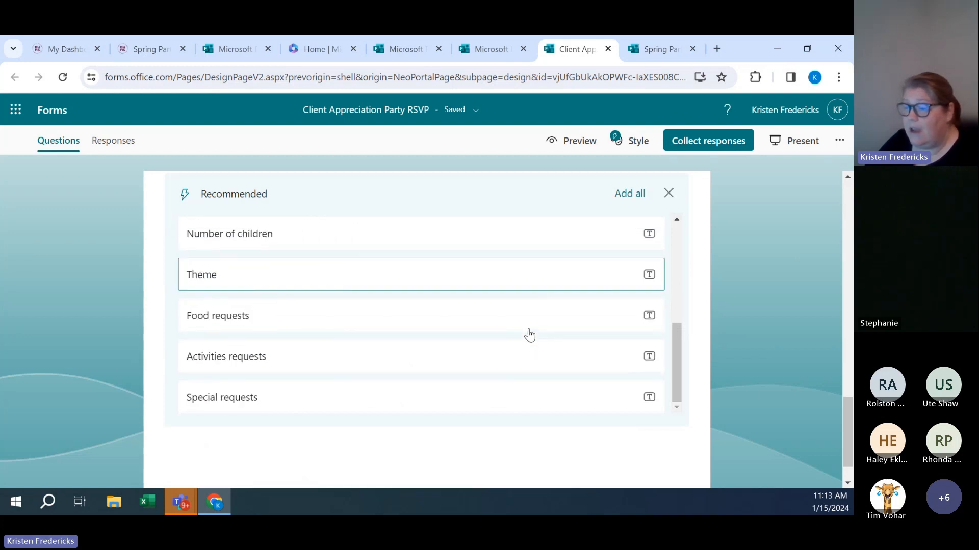
pyautogui.scroll(1, 701, 335)
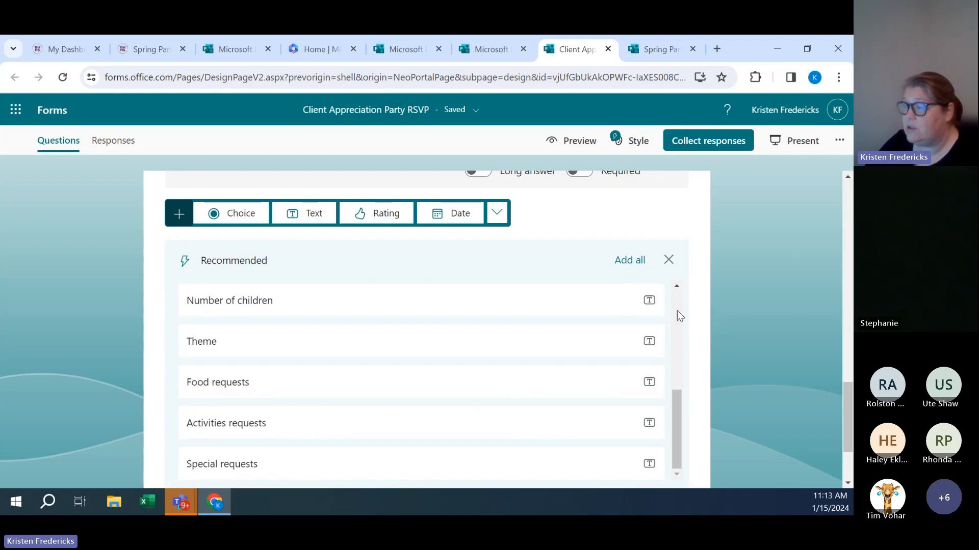
pyautogui.click(668, 261)
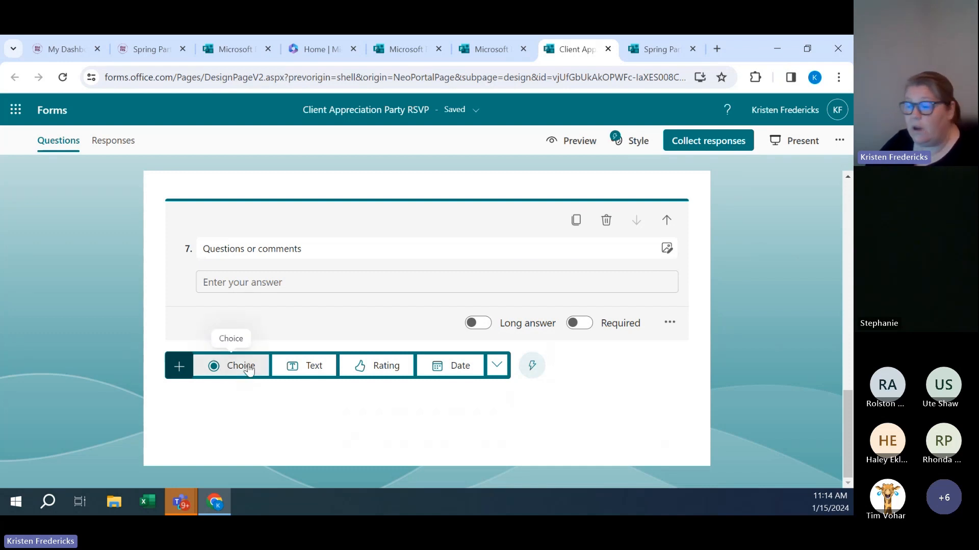
# - Add text question 8: 'We will have a professional photographer. Please enter your Instagram @ so we can tag you!'
pyautogui.click(317, 372)
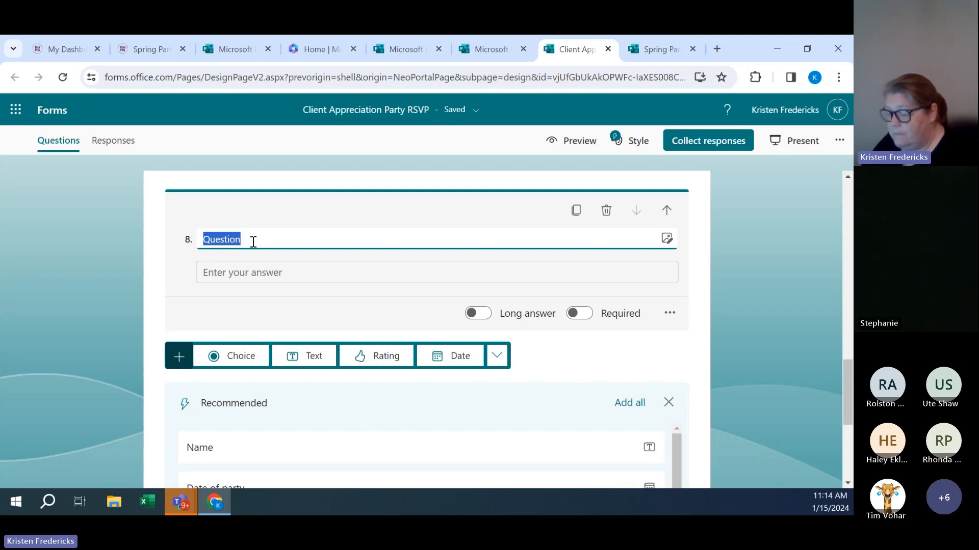
pyautogui.write('WE')
pyautogui.press('BackSpace')
pyautogui.write('e ')
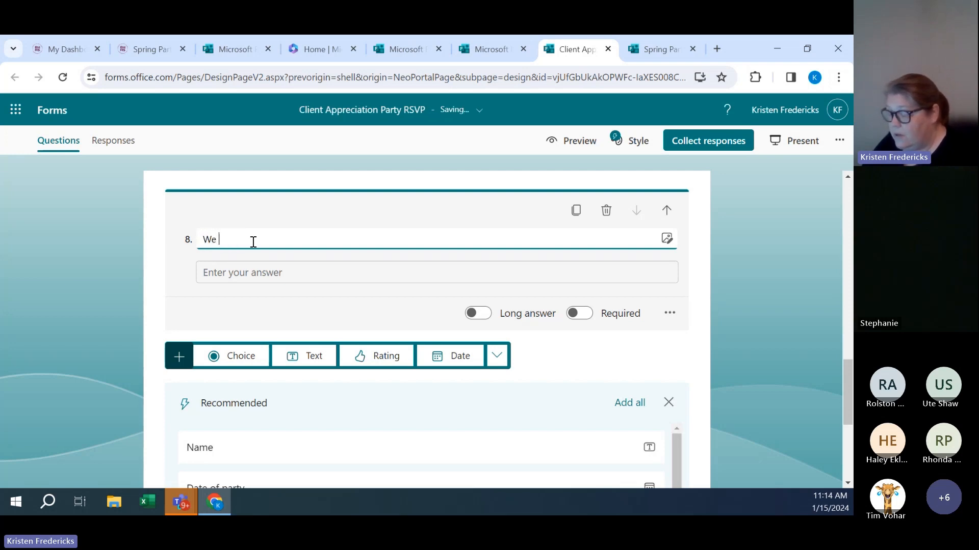
pyautogui.write('will havew a')
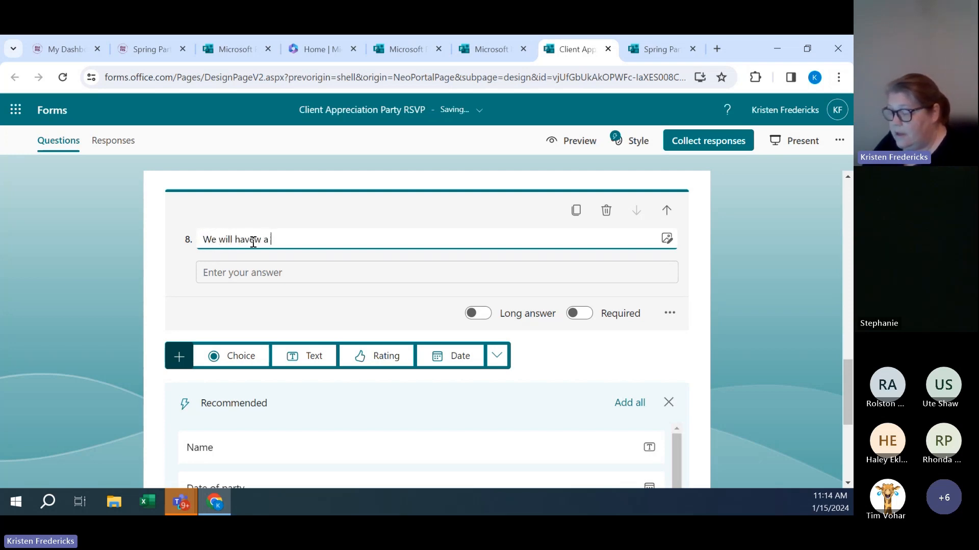
pyautogui.press('BackSpace')
pyautogui.press('BackSpace')
pyautogui.press('BackSpace')
pyautogui.press('BackSpace')
pyautogui.write('a ')
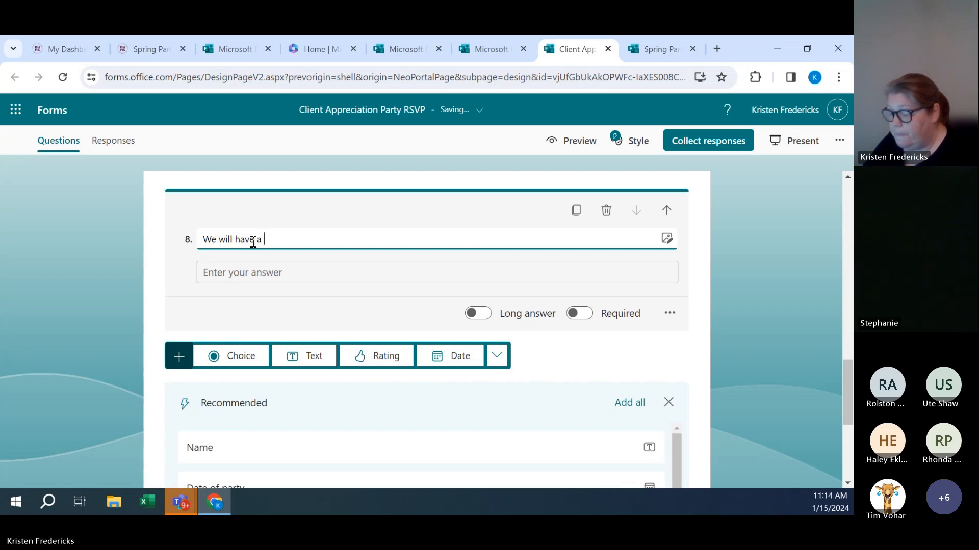
pyautogui.write('professional ')
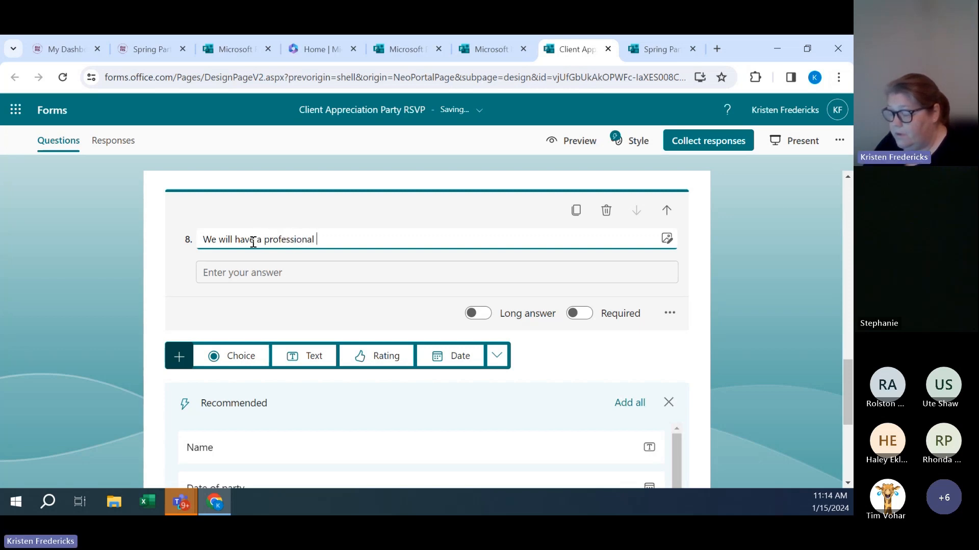
pyautogui.write('photogr')
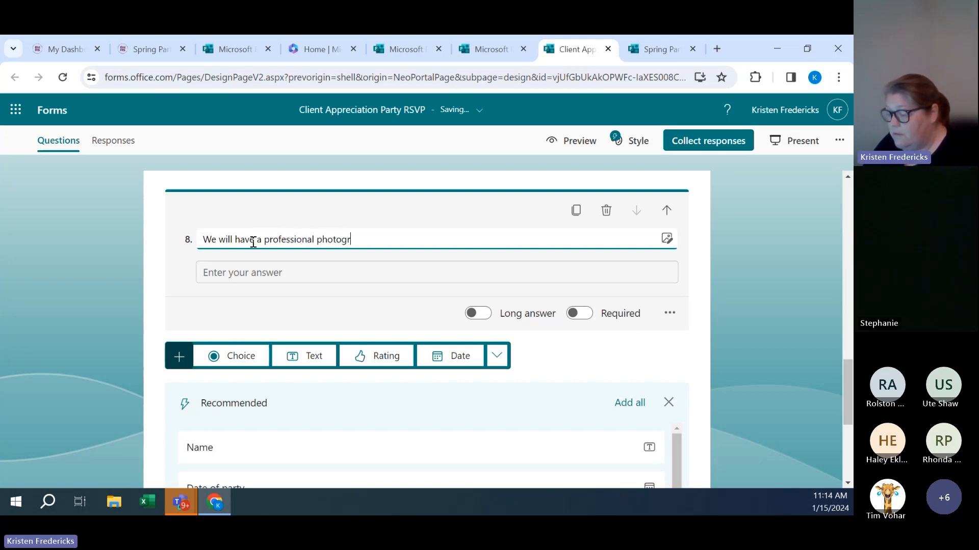
pyautogui.write('apher')
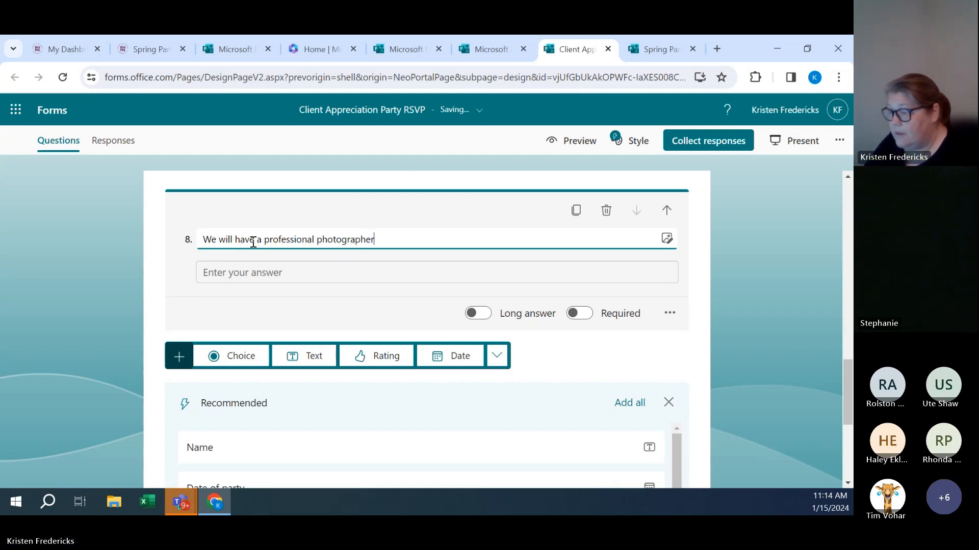
pyautogui.write('. Please')
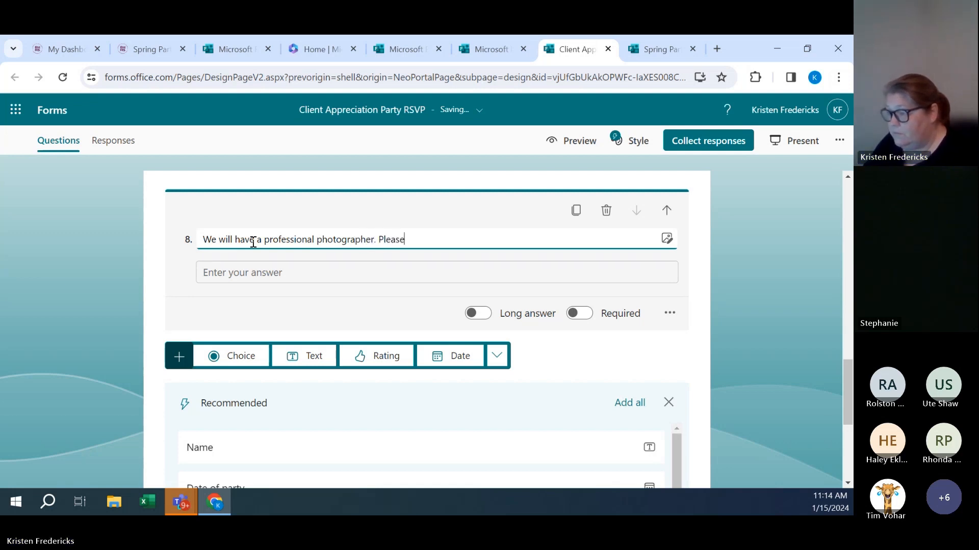
pyautogui.write(' enter your Inst')
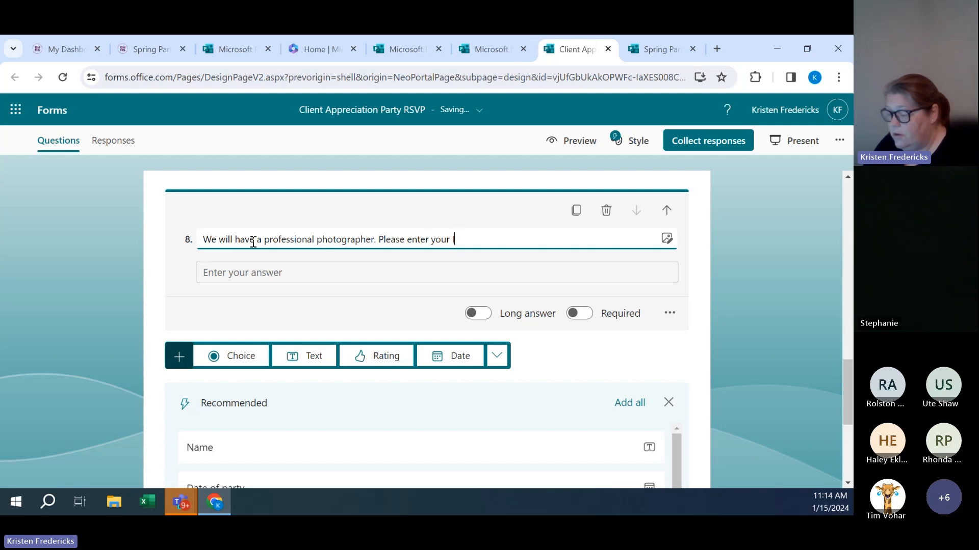
pyautogui.write('ragram')
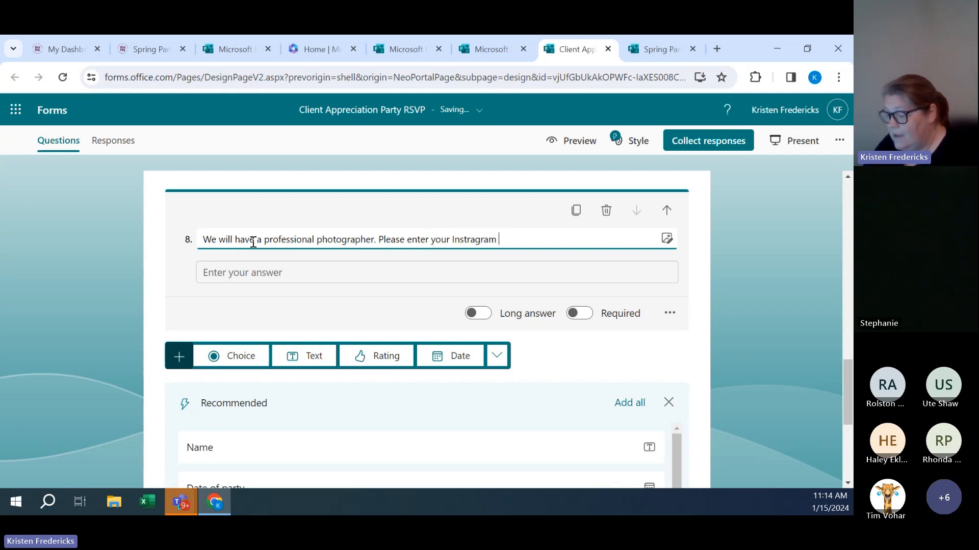
pyautogui.write(' @ so we can ')
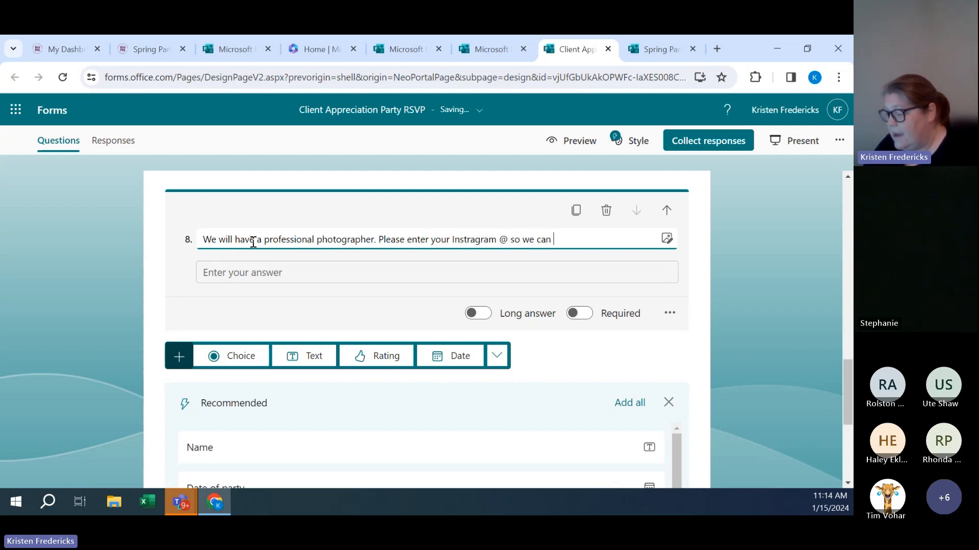
pyautogui.write('tag you!')
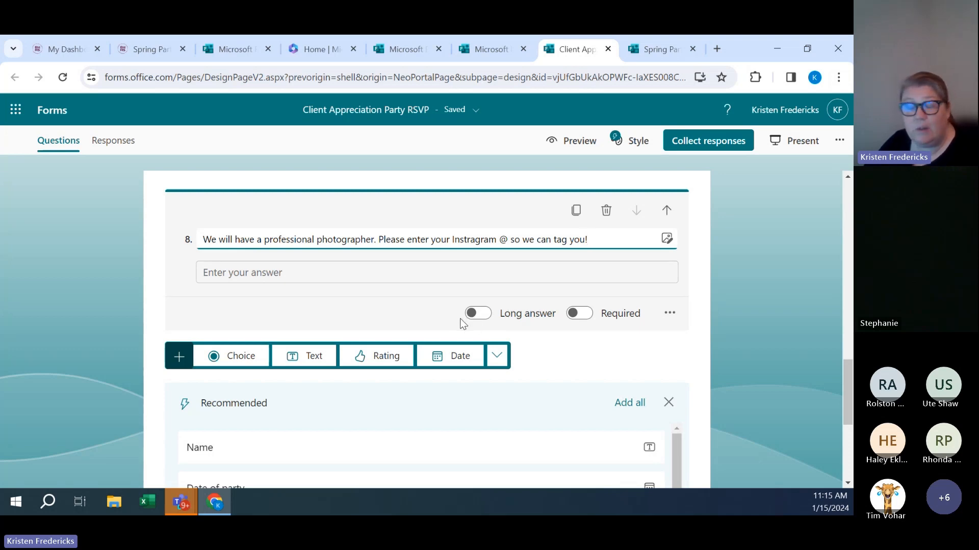
# - Keep question 8 as a short, optional answer and open its extra settings menu
pyautogui.click(479, 320)
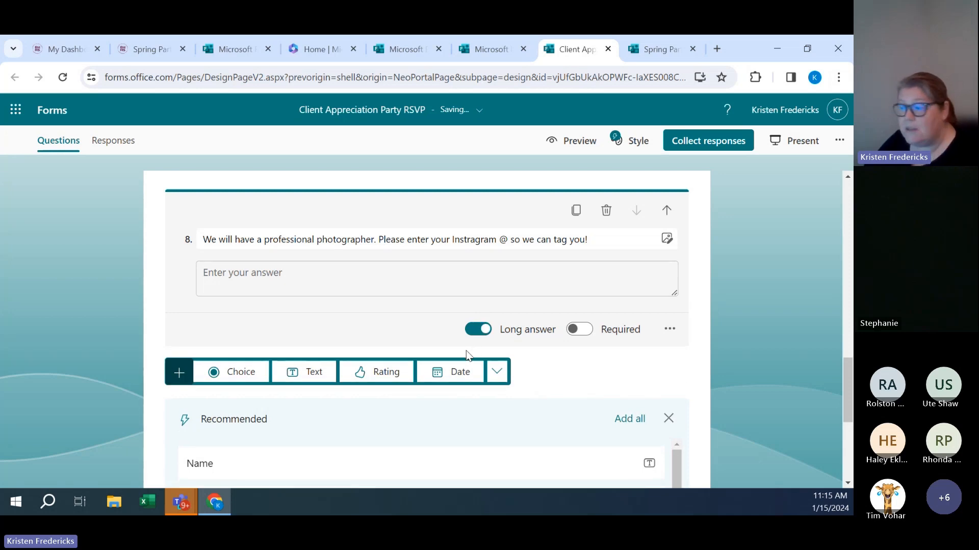
pyautogui.click(469, 329)
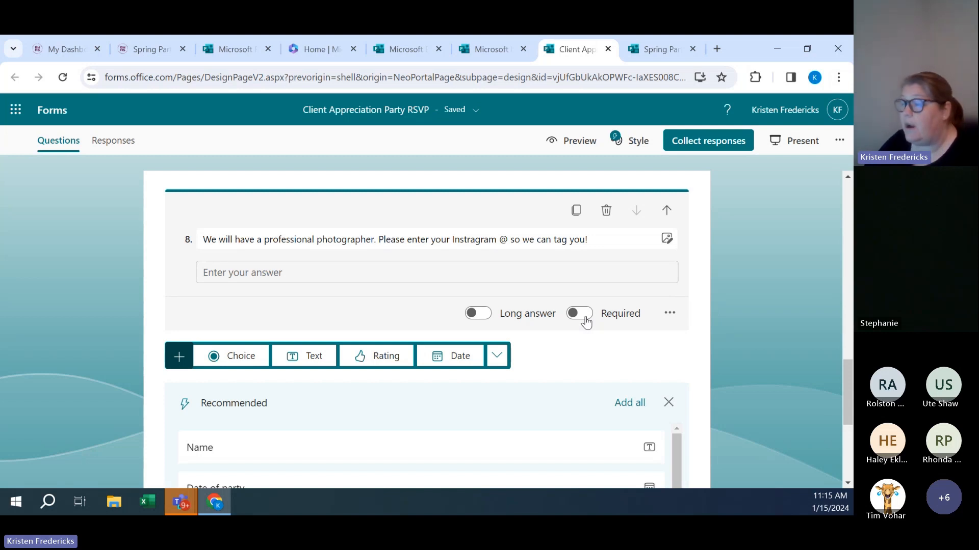
pyautogui.click(586, 322)
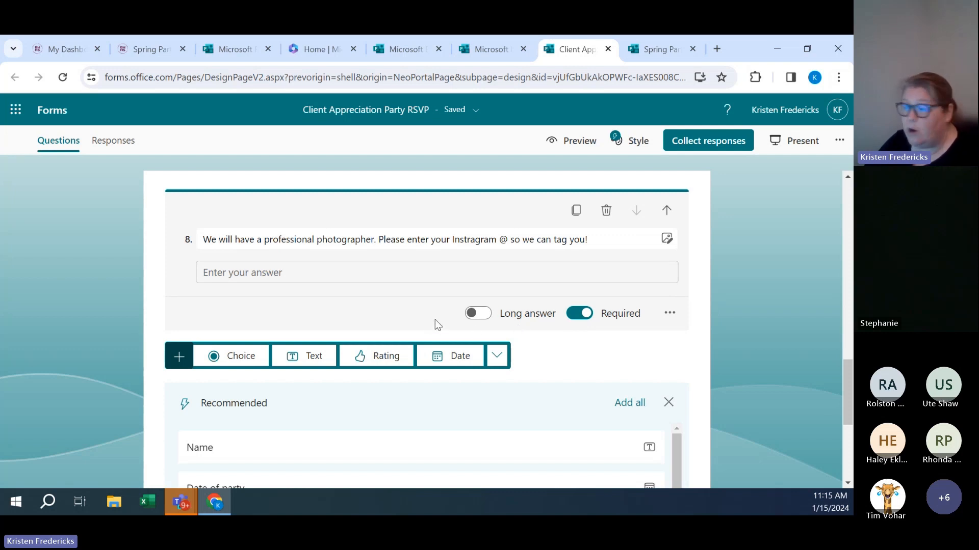
pyautogui.click(579, 316)
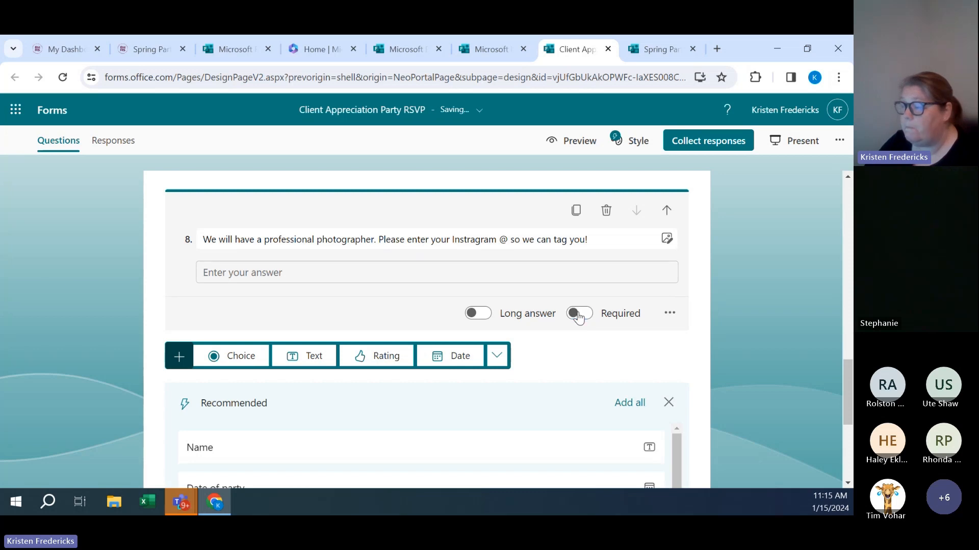
pyautogui.click(676, 316)
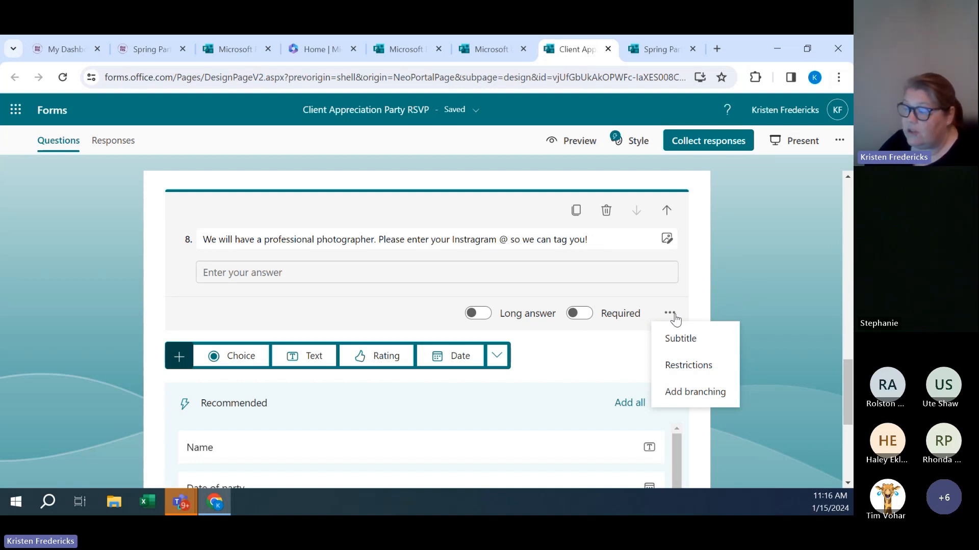
# - Add the subtitle 'You can enter more than one @!' under the Instagram handle question
pyautogui.click(674, 338)
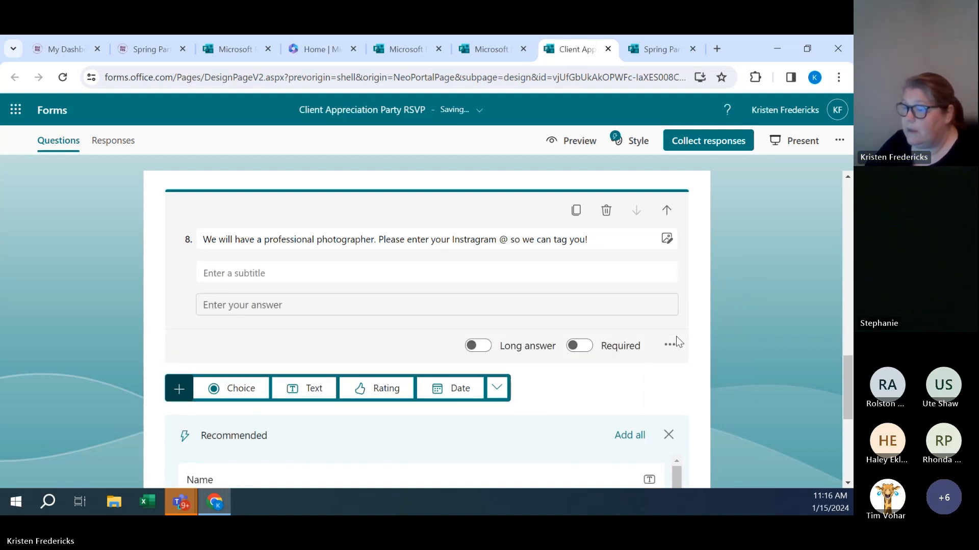
pyautogui.click(258, 269)
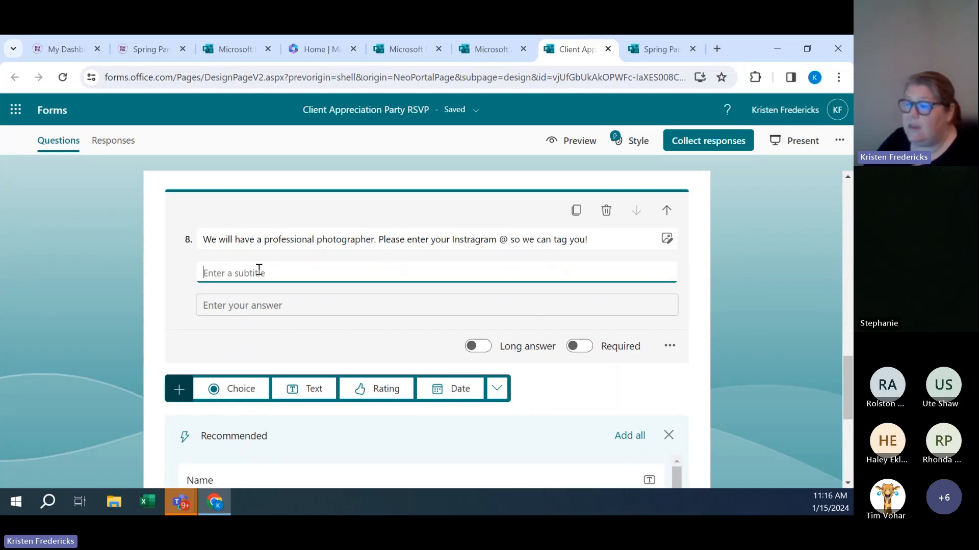
pyautogui.tripleClick(380, 239)
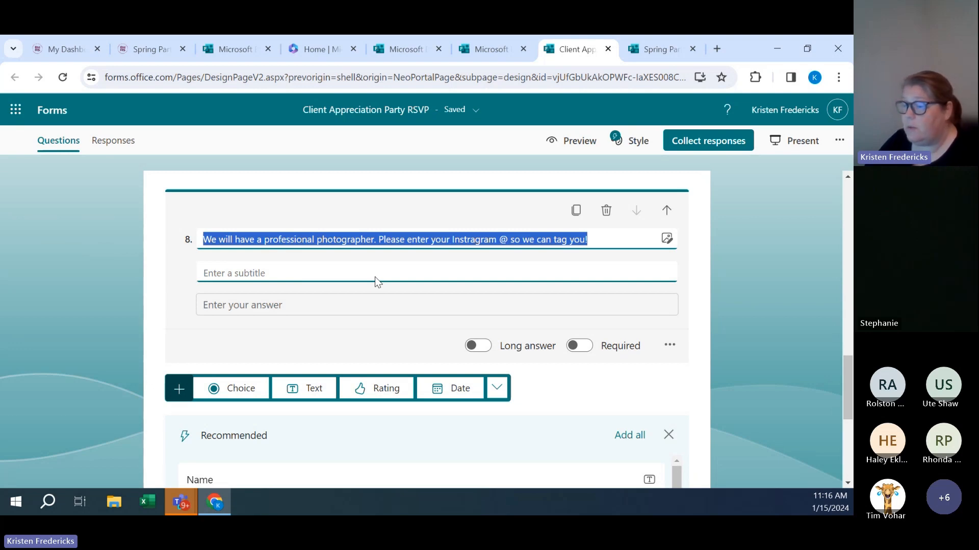
pyautogui.click(245, 274)
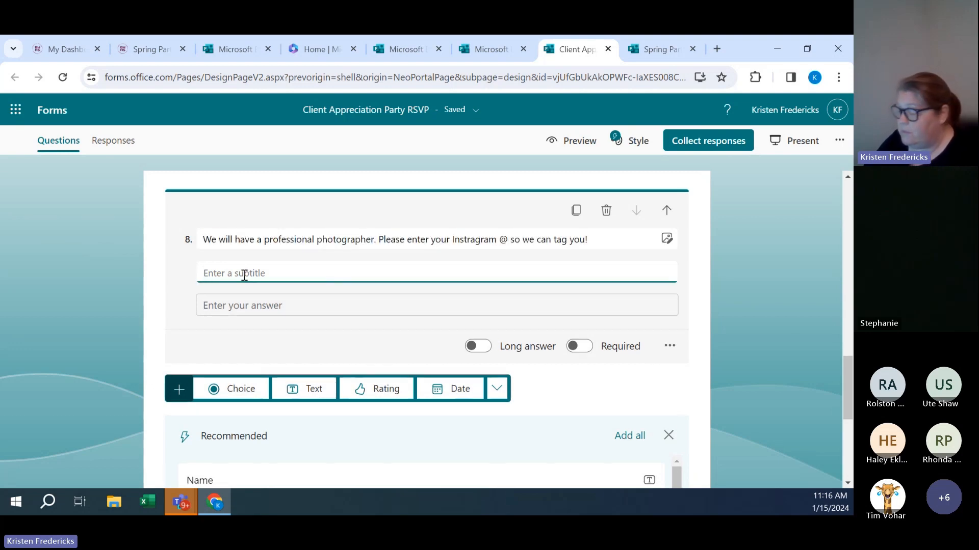
pyautogui.write('You can enter fo')
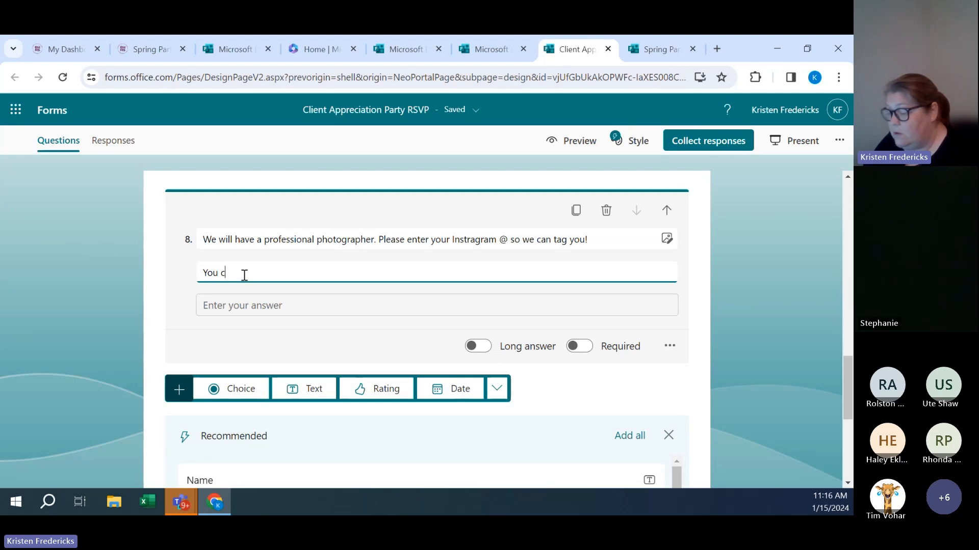
pyautogui.press('BackSpace')
pyautogui.press('BackSpace')
pyautogui.write('more than on')
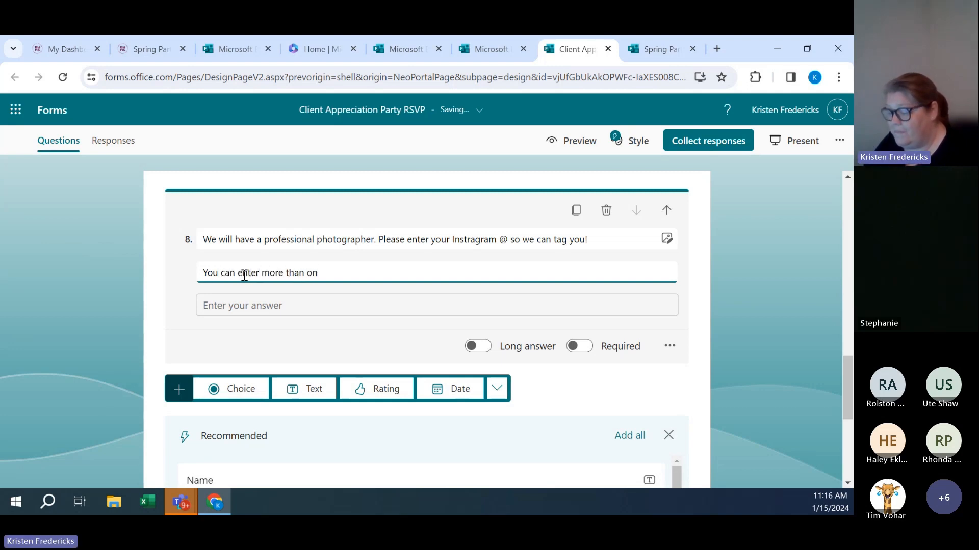
pyautogui.write('e @!')
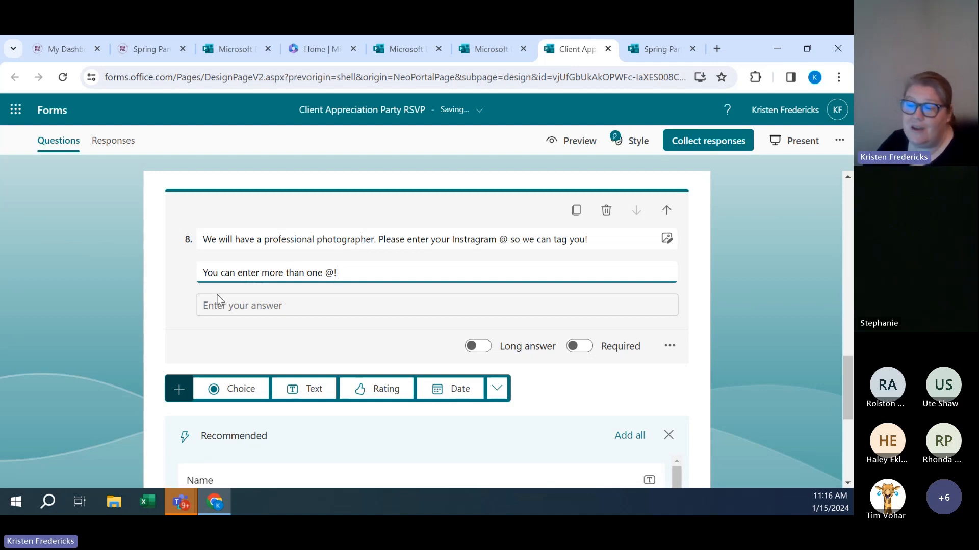
pyautogui.click(698, 286)
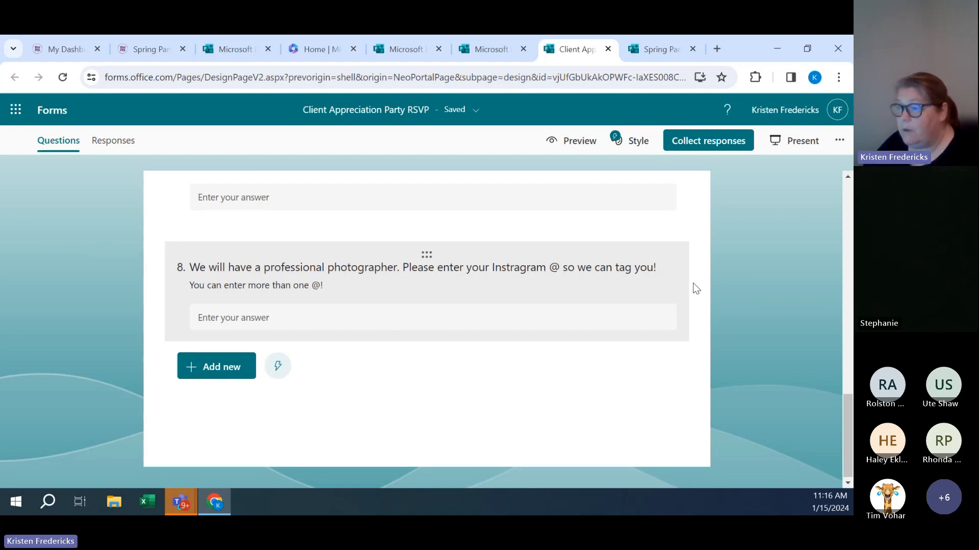
# - Scroll up to question 3, 'Are you attending?', and open it for editing
pyautogui.scroll(3, 693, 285)
pyautogui.scroll(8, 696, 288)
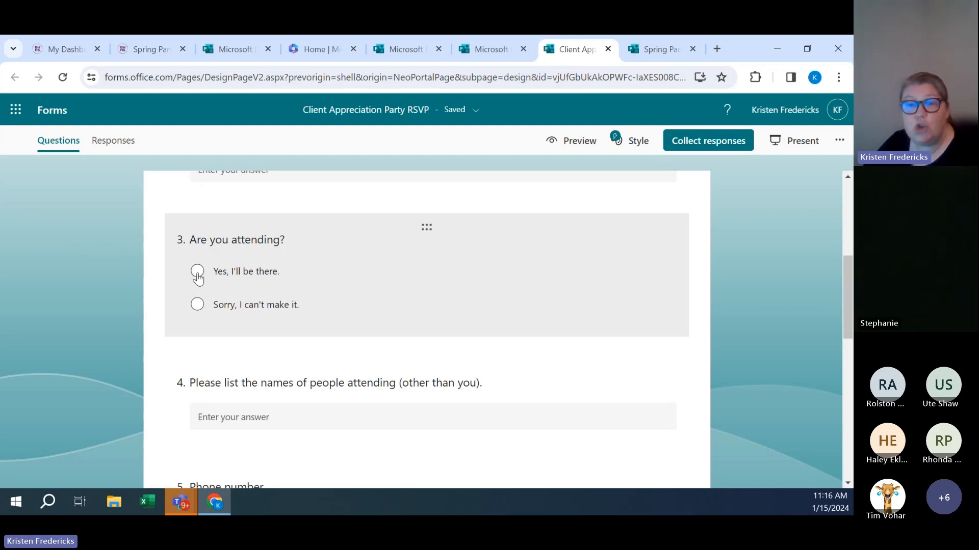
pyautogui.click(526, 282)
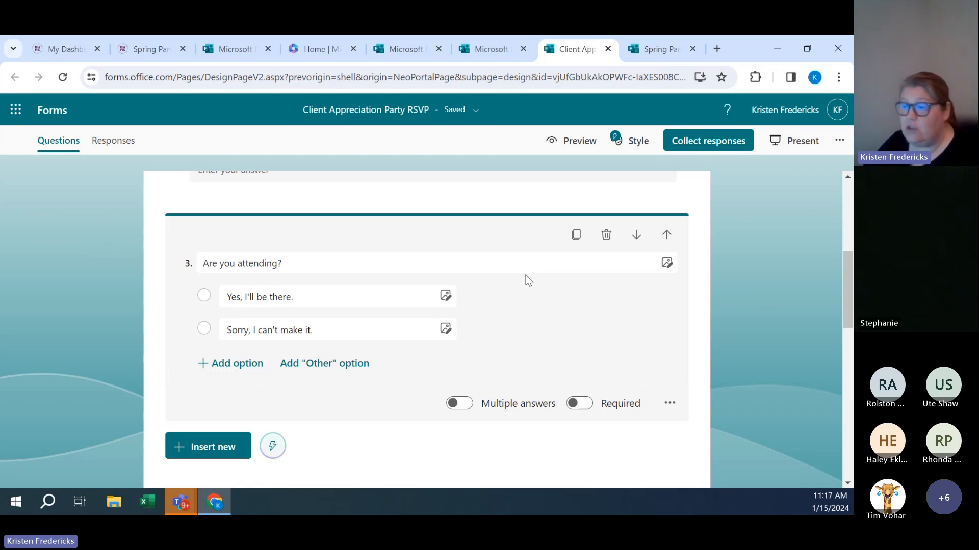
# - Add 'Maybe, Call me!' as a third choice to question 3, with no Other option
pyautogui.click(316, 291)
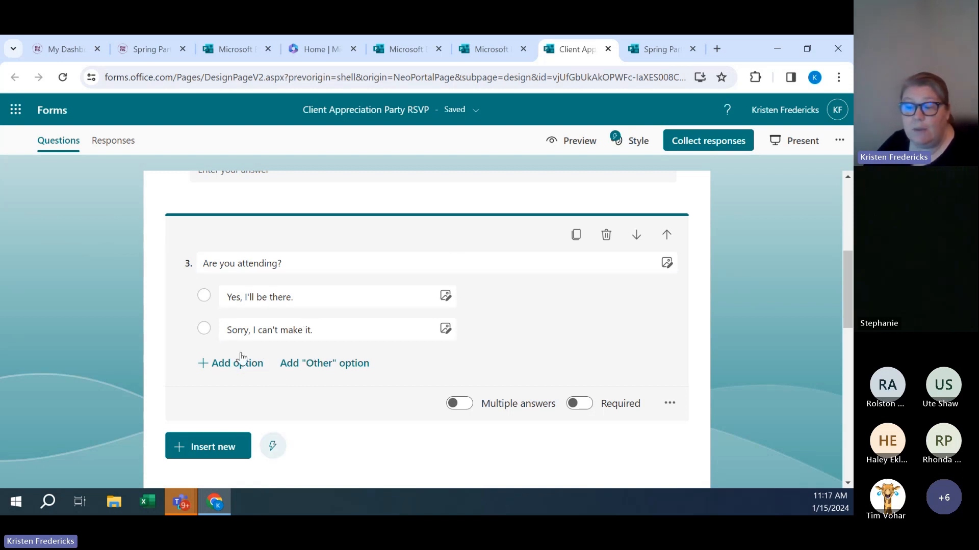
pyautogui.click(228, 362)
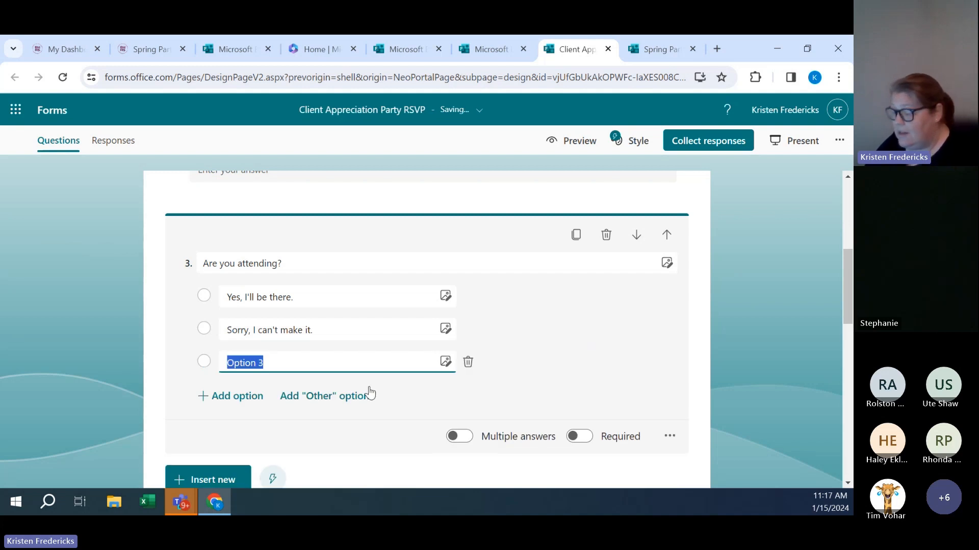
pyautogui.write('Maybe,')
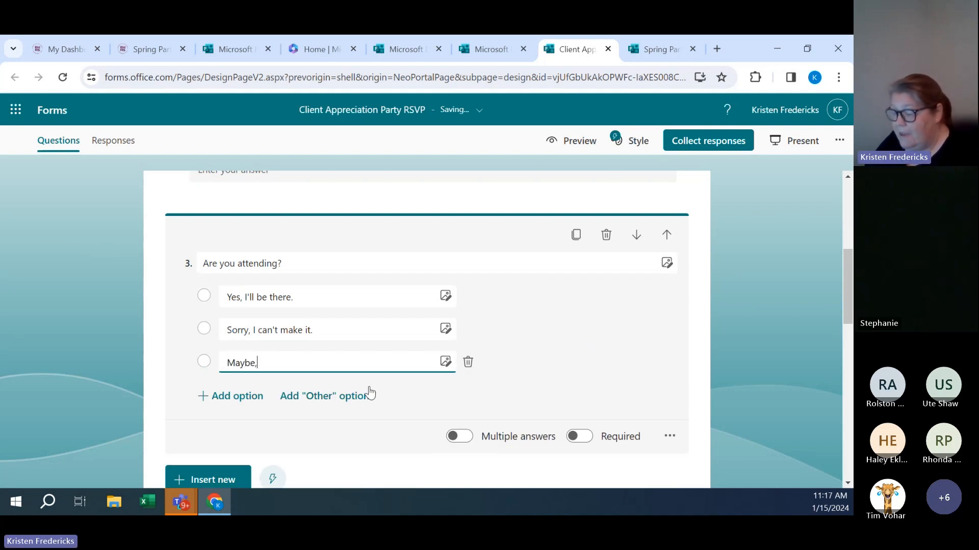
pyautogui.write(' Call me!')
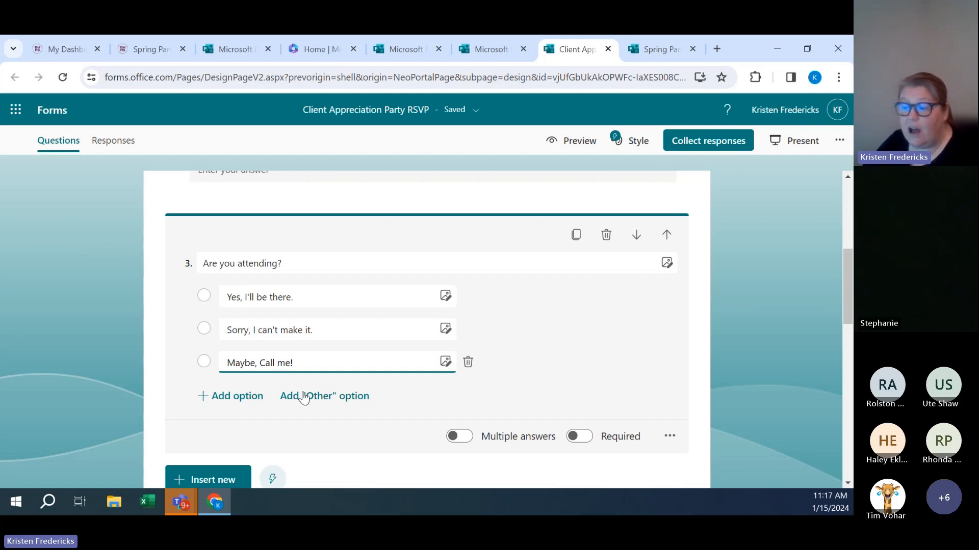
pyautogui.click(304, 397)
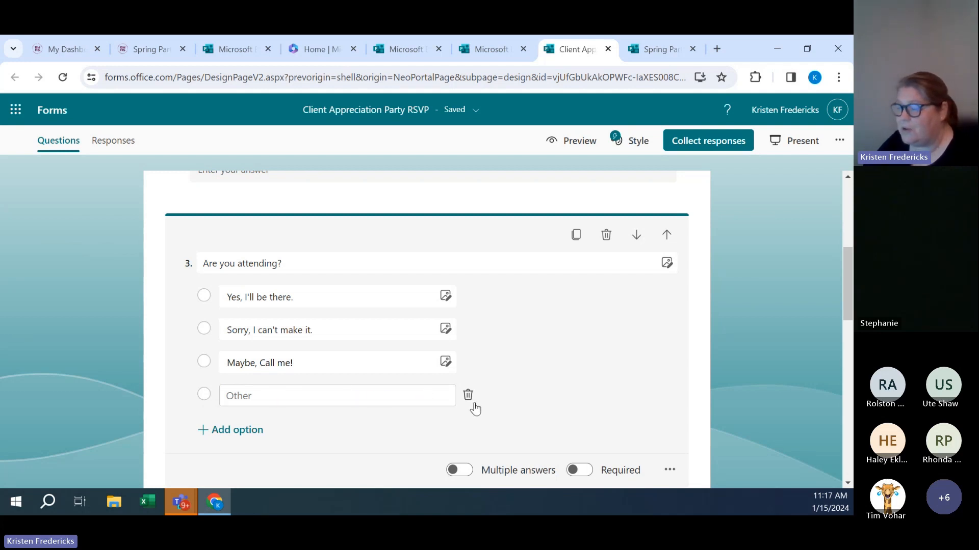
pyautogui.click(469, 396)
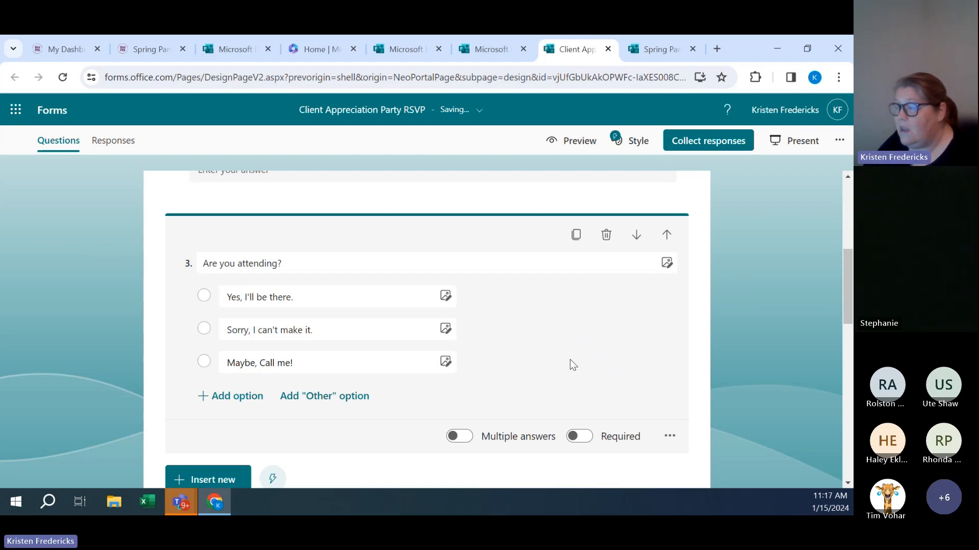
pyautogui.click(389, 291)
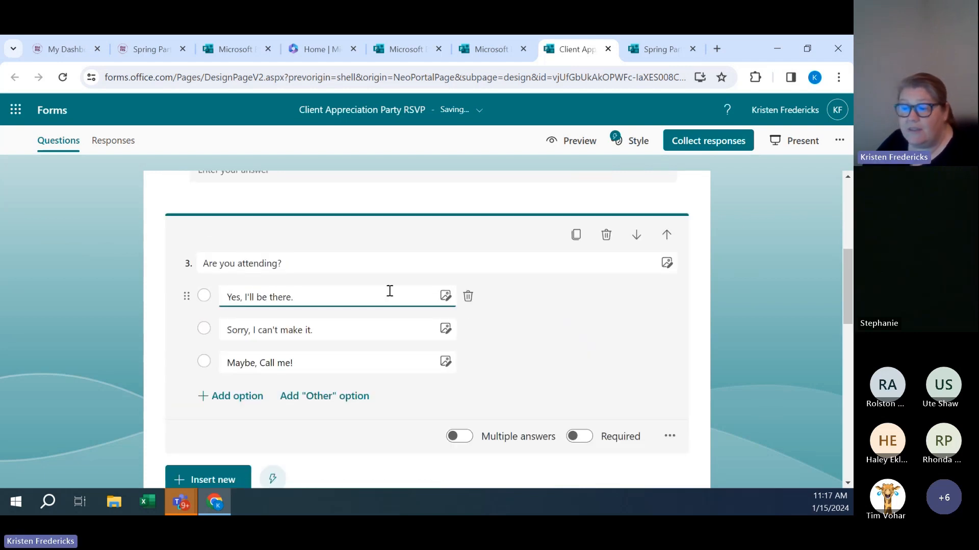
pyautogui.click(571, 339)
pyautogui.scroll(-1, 570, 338)
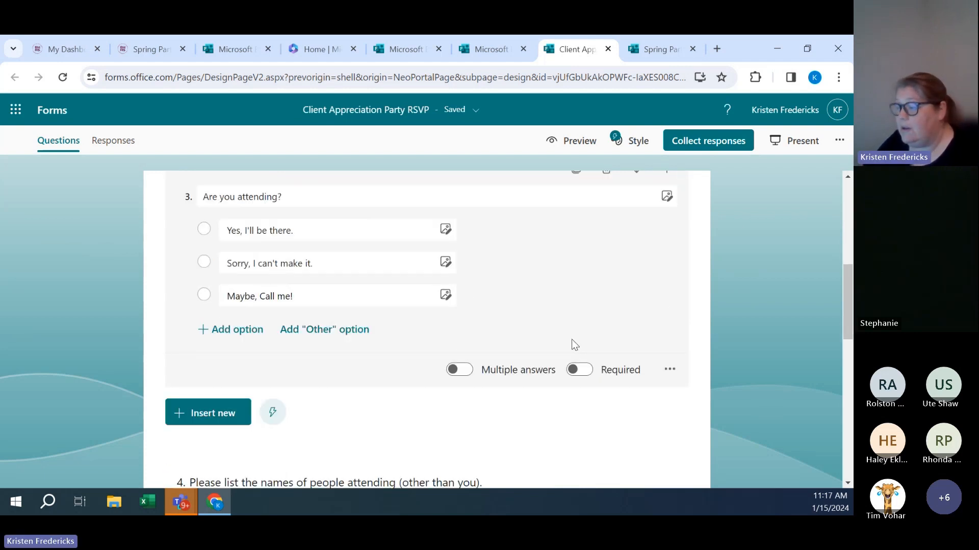
# - Keep 'Are you attending?' single-answer after trying the selection limits, and make it required
pyautogui.click(460, 370)
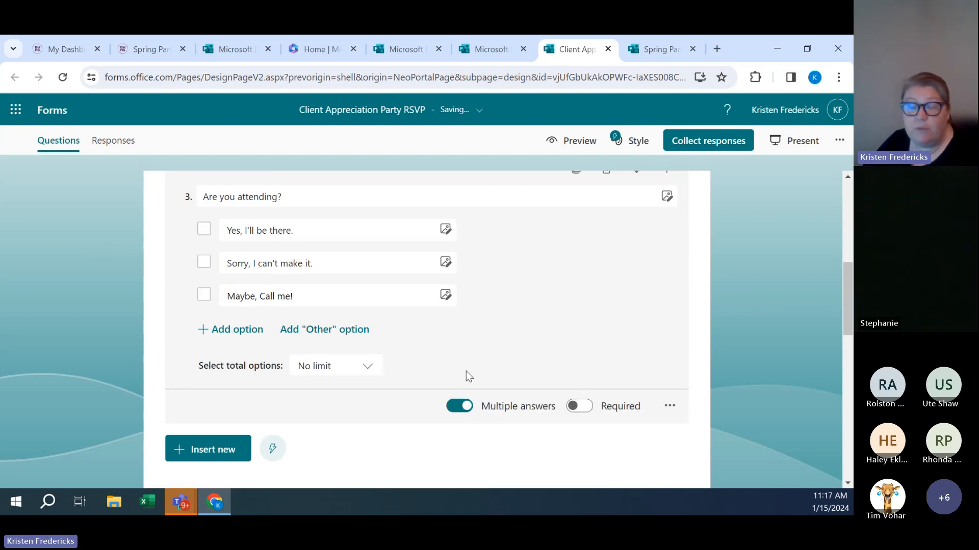
pyautogui.click(347, 366)
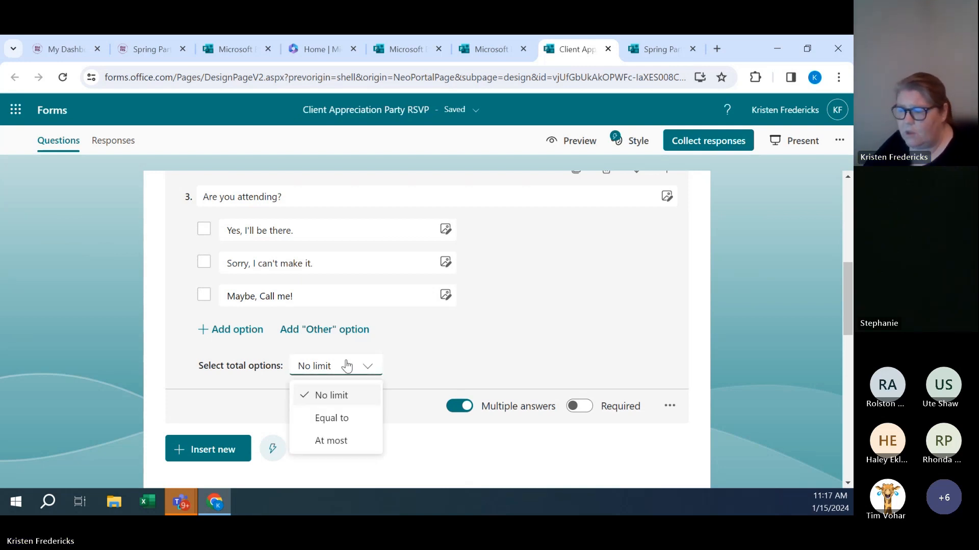
pyautogui.click(345, 417)
pyautogui.click(415, 362)
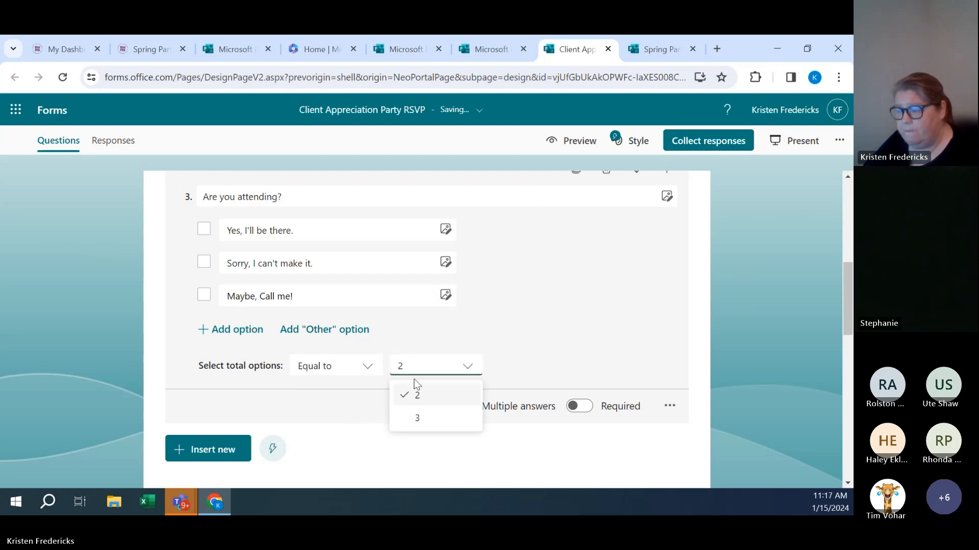
pyautogui.click(421, 336)
pyautogui.click(357, 368)
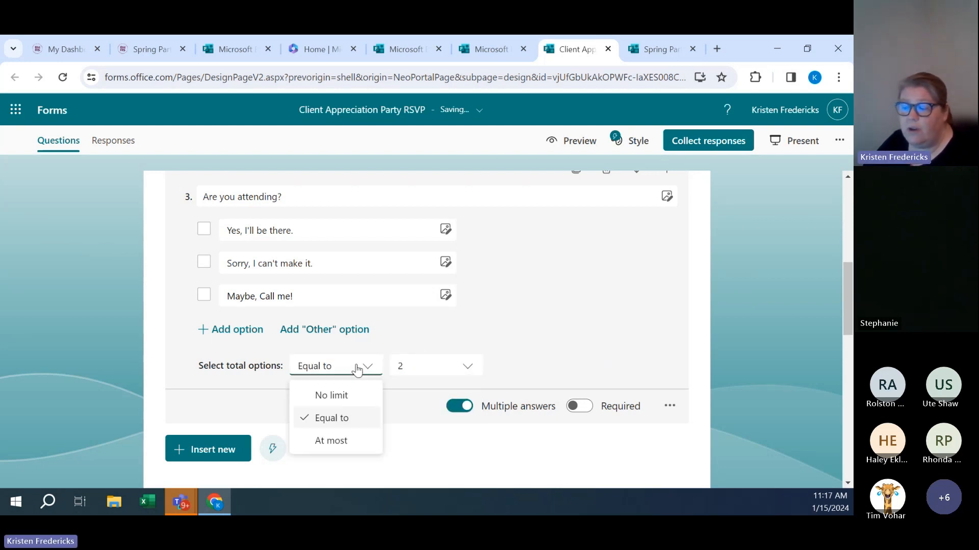
pyautogui.click(354, 440)
pyautogui.click(345, 371)
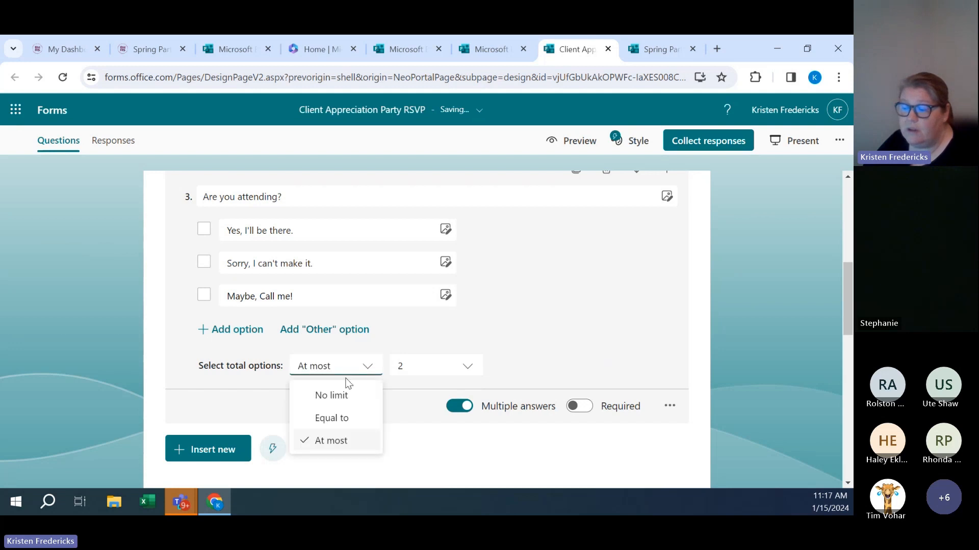
pyautogui.click(337, 395)
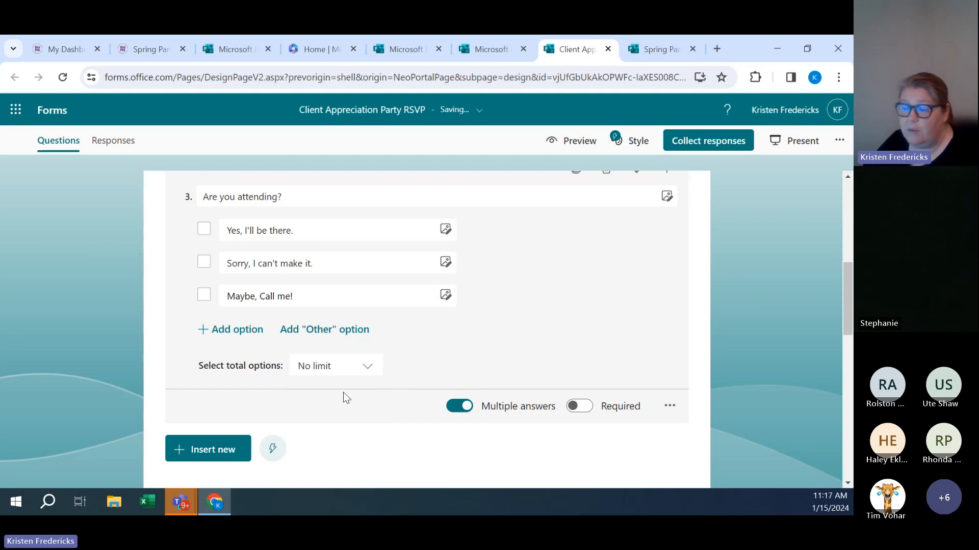
pyautogui.click(447, 408)
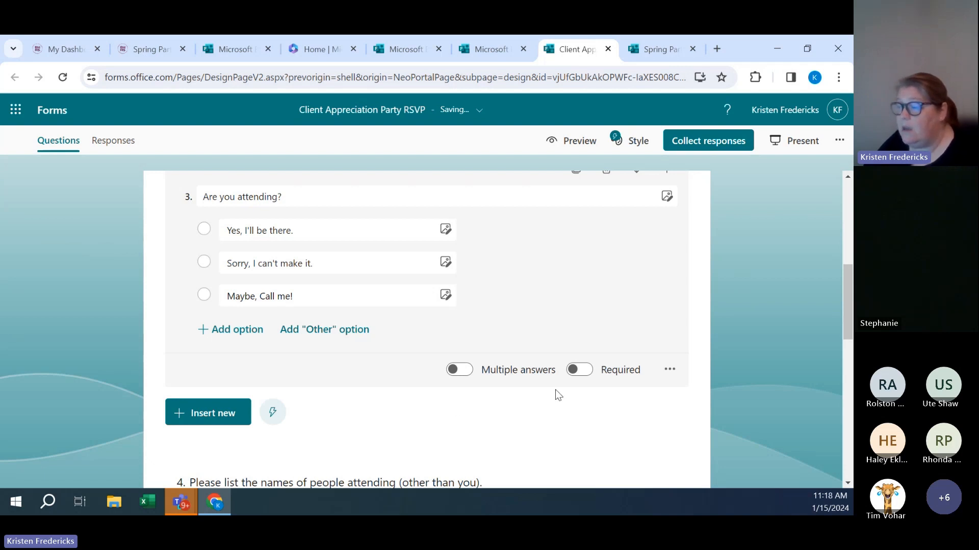
pyautogui.click(579, 370)
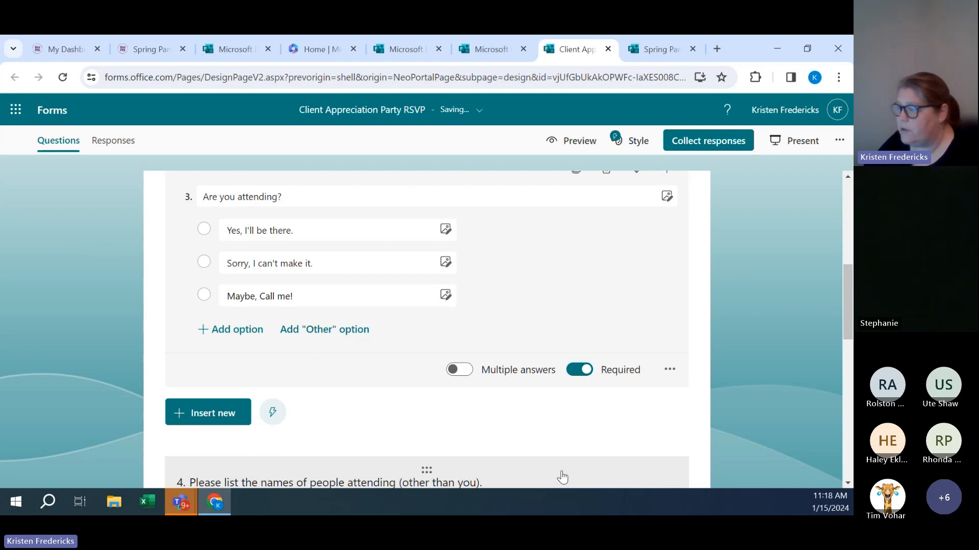
# - Make the Last Name and First Name questions required
pyautogui.scroll(4, 631, 295)
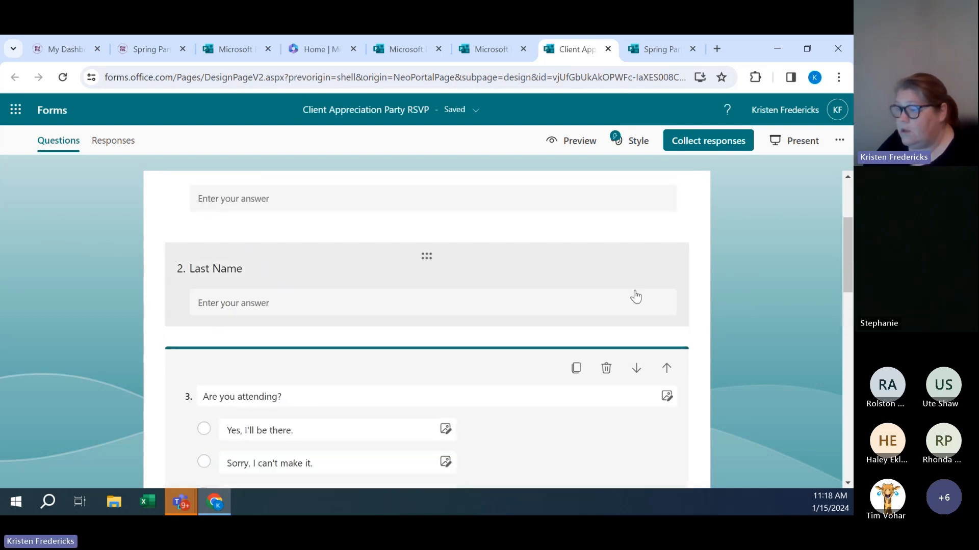
pyautogui.click(666, 269)
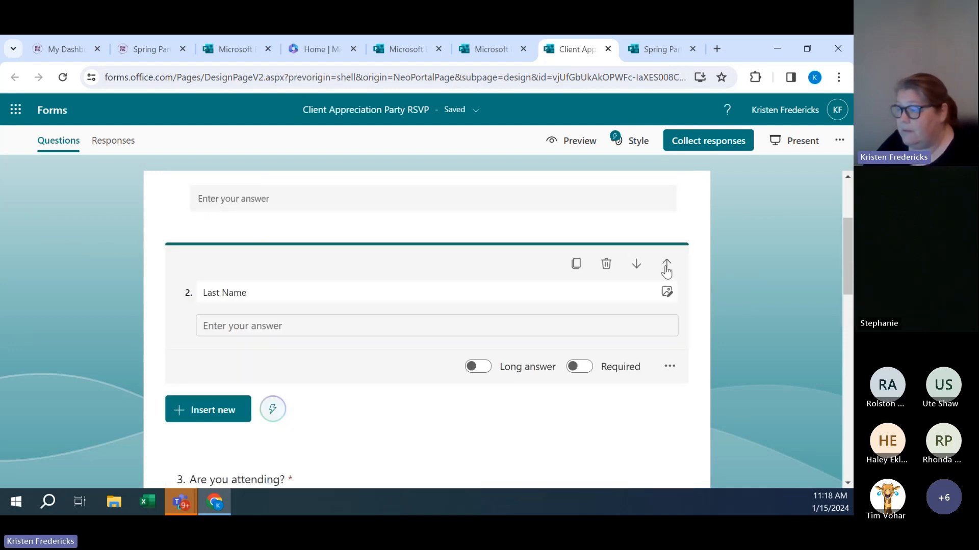
pyautogui.click(581, 366)
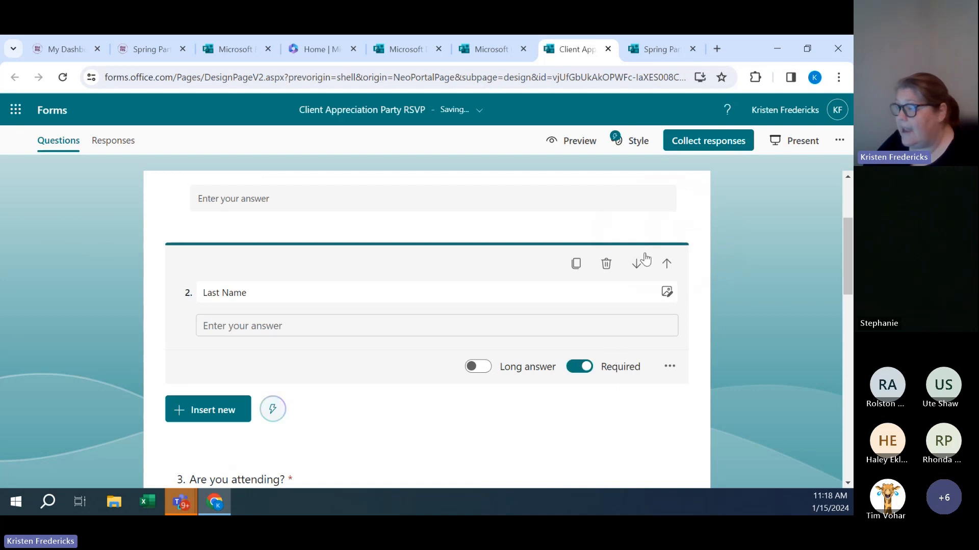
pyautogui.scroll(2, 655, 224)
pyautogui.click(649, 221)
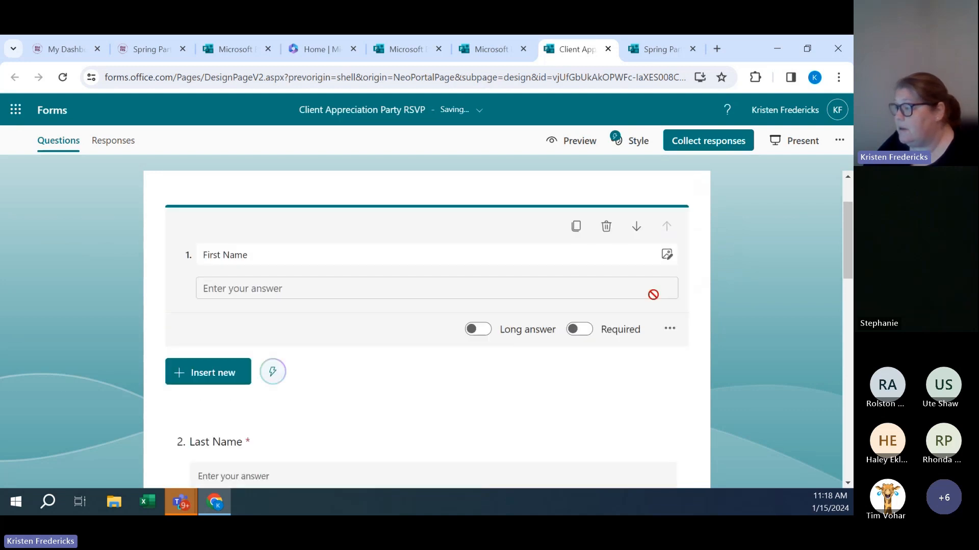
pyautogui.click(579, 329)
# - Make the Email address question required and return to the top of the form
pyautogui.scroll(-5, 596, 304)
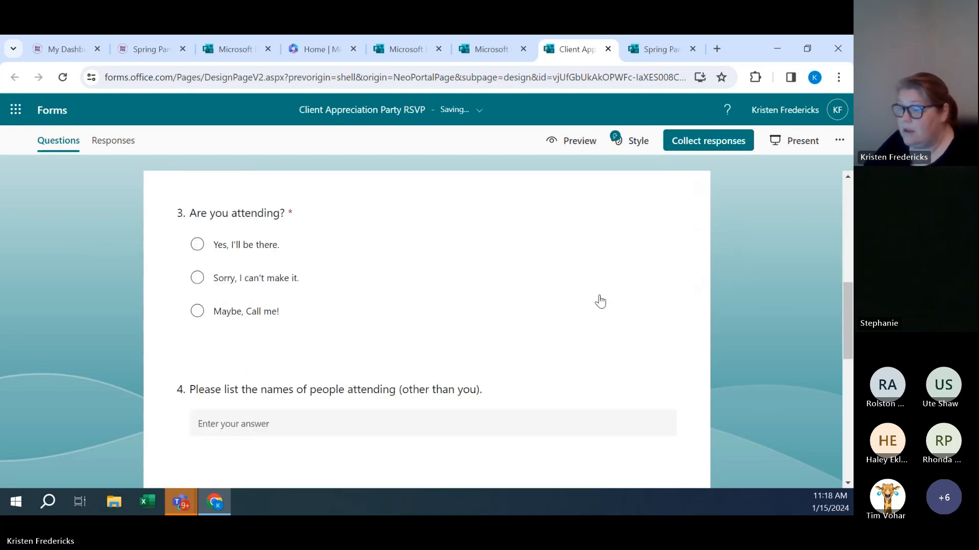
pyautogui.scroll(-2, 600, 301)
pyautogui.click(645, 248)
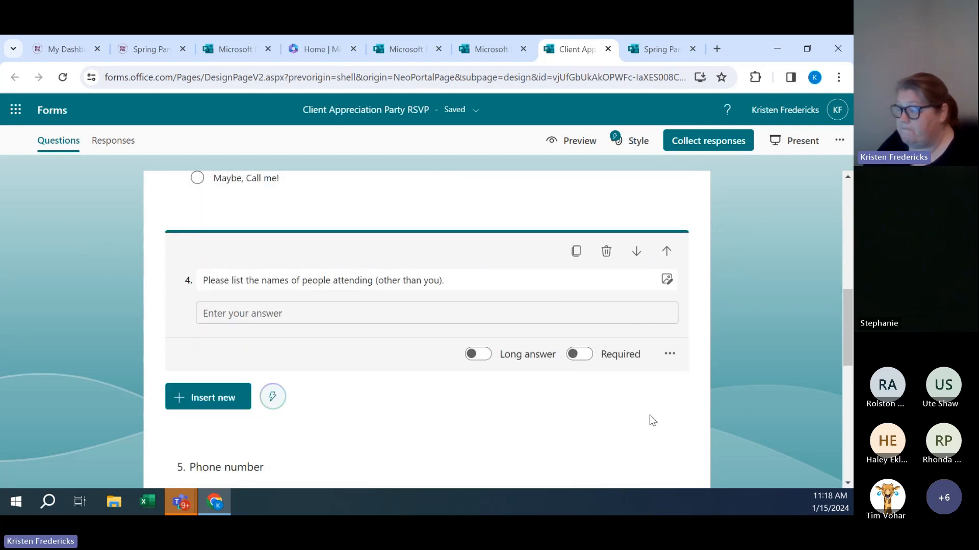
pyautogui.click(669, 390)
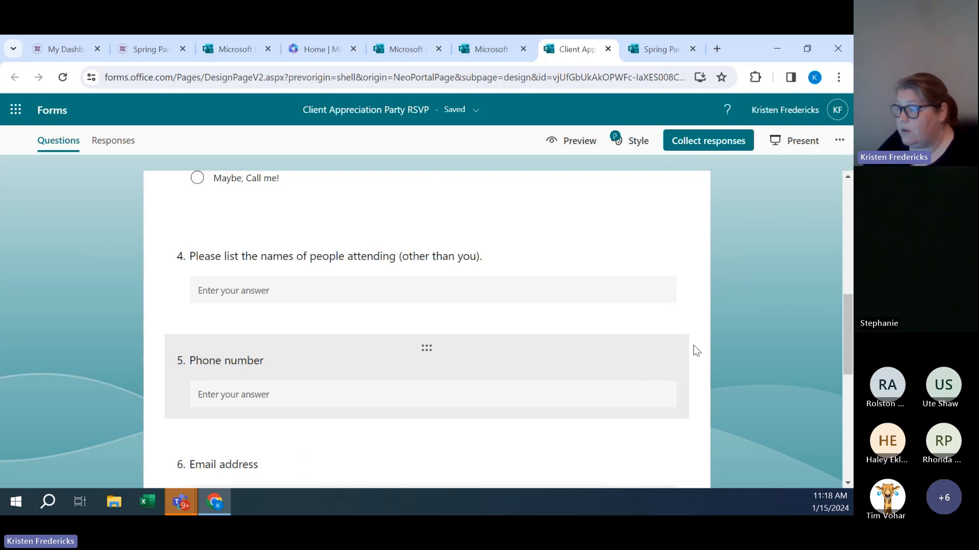
pyautogui.scroll(-3, 690, 300)
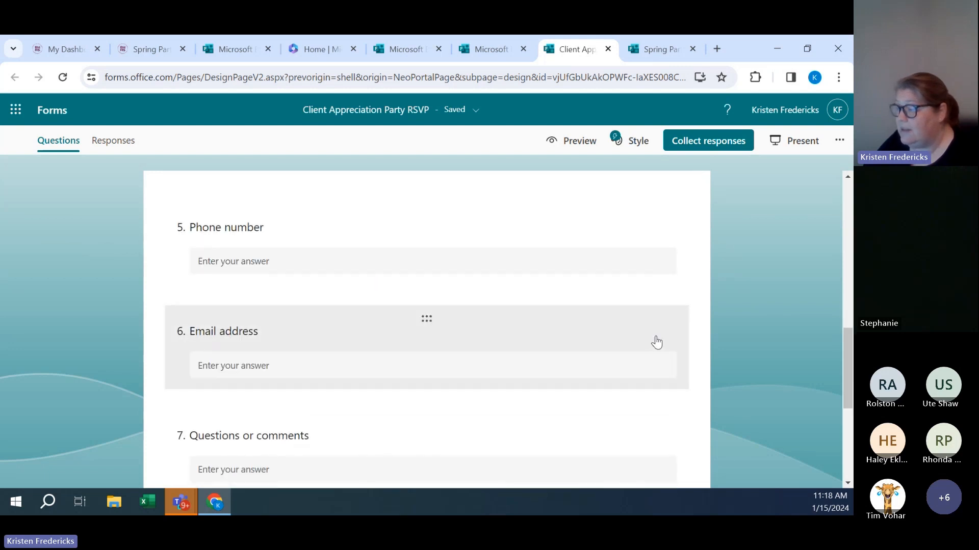
pyautogui.click(657, 343)
pyautogui.click(581, 413)
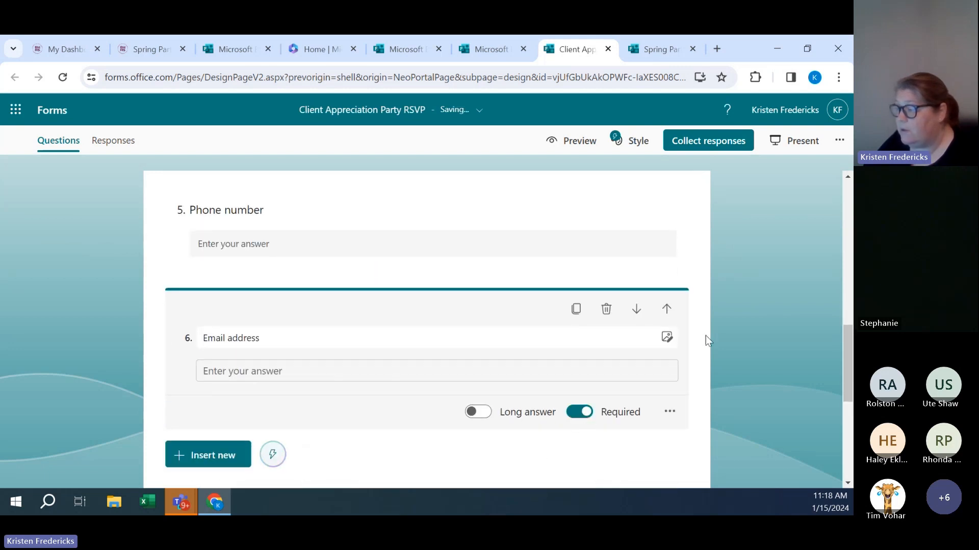
pyautogui.click(703, 344)
pyautogui.scroll(10, 689, 356)
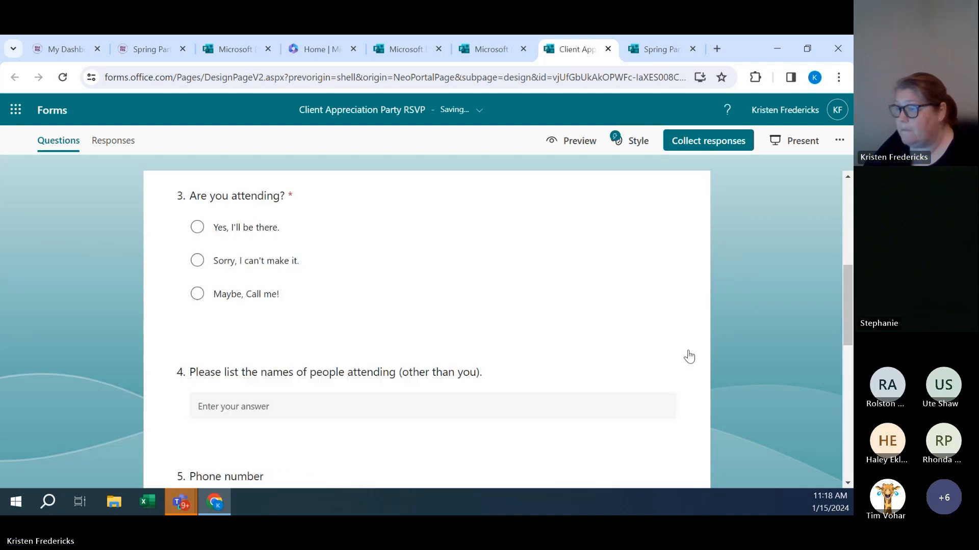
pyautogui.scroll(1, 689, 357)
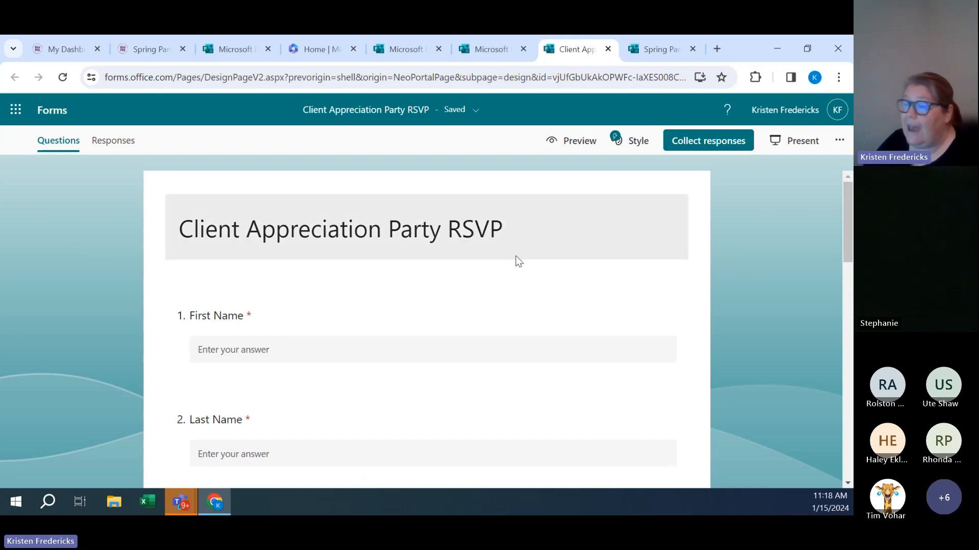
# - Preview the RSVP form in the Computer view, scrolling through all its questions
pyautogui.click(576, 148)
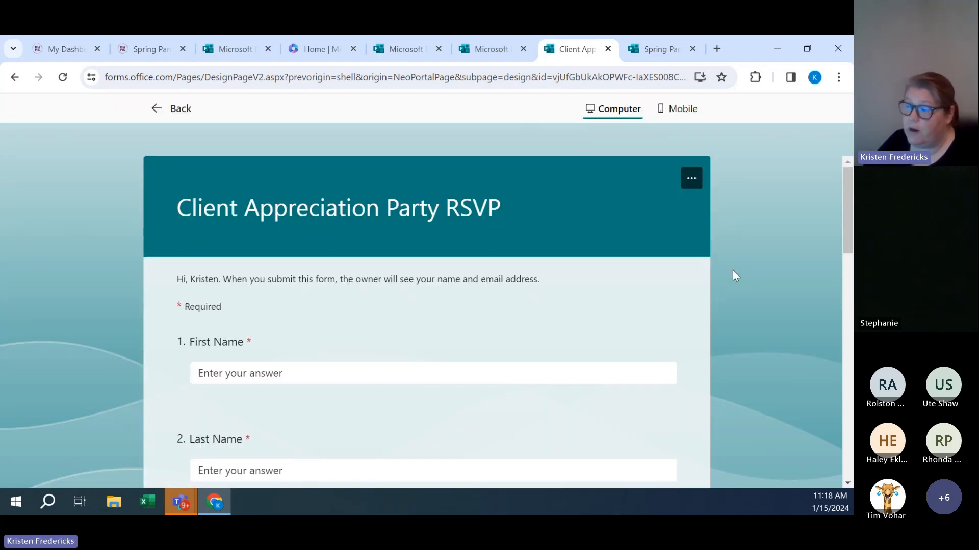
pyautogui.scroll(-3, 707, 262)
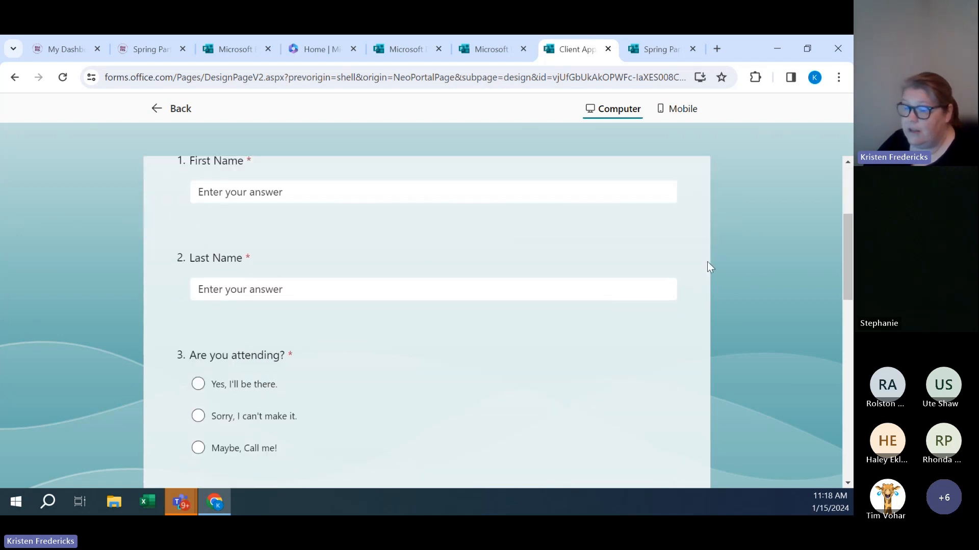
pyautogui.scroll(-5, 708, 263)
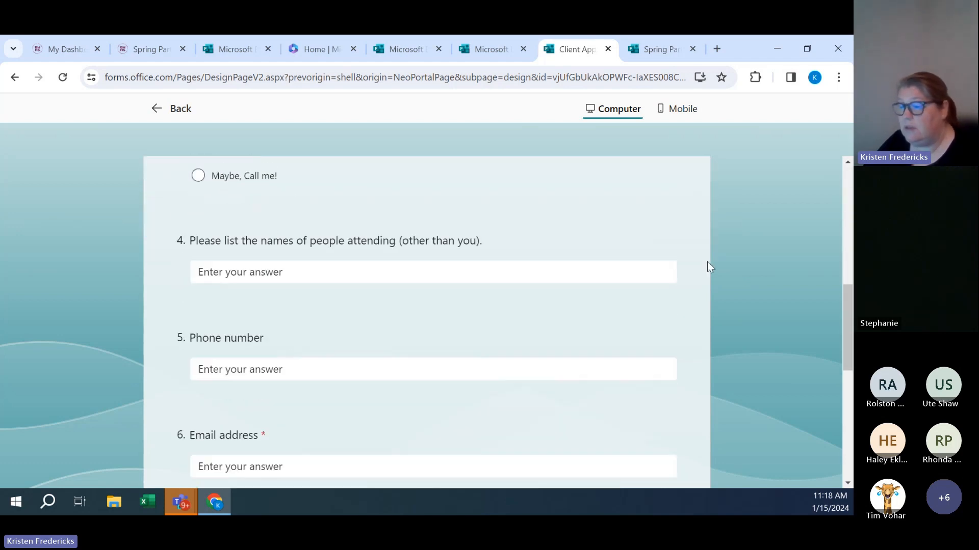
pyautogui.scroll(-3, 707, 265)
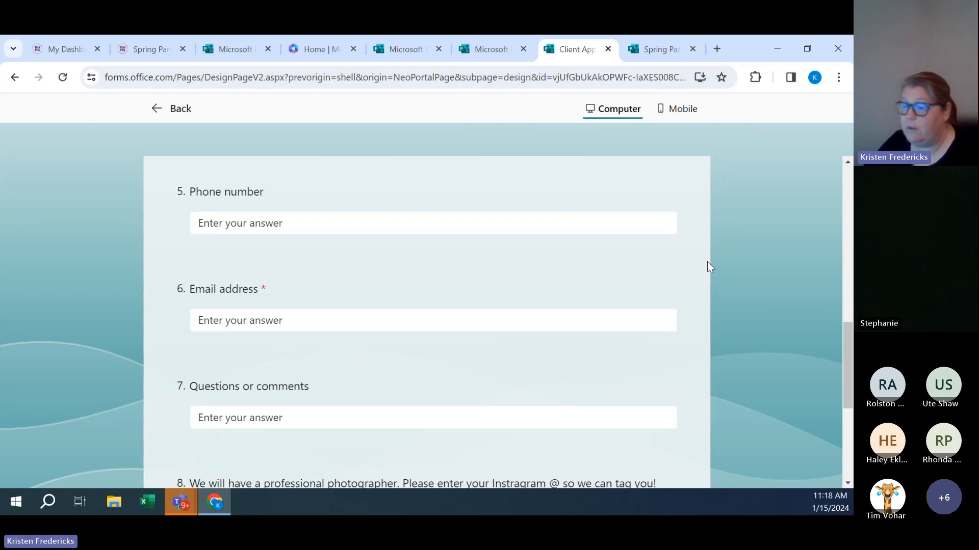
pyautogui.scroll(-4, 707, 262)
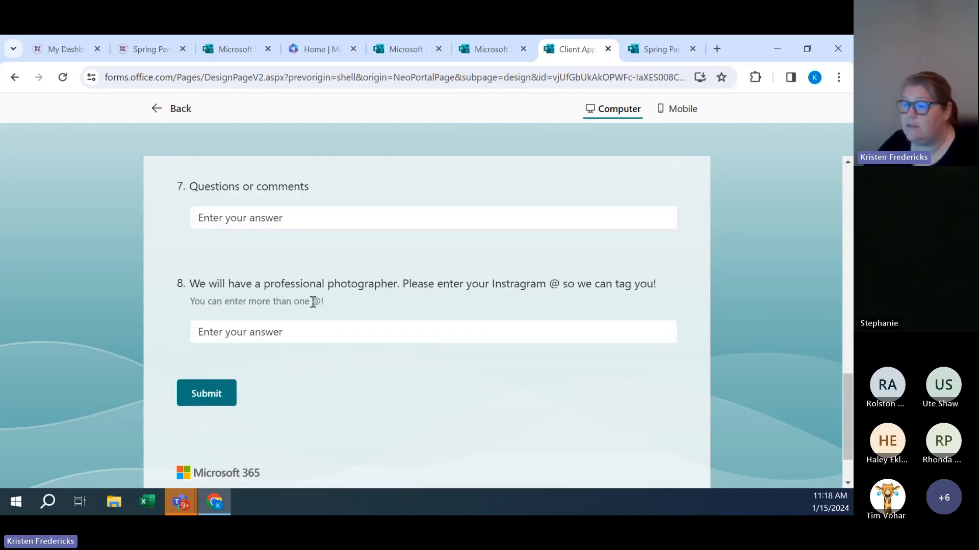
pyautogui.scroll(-1, 334, 338)
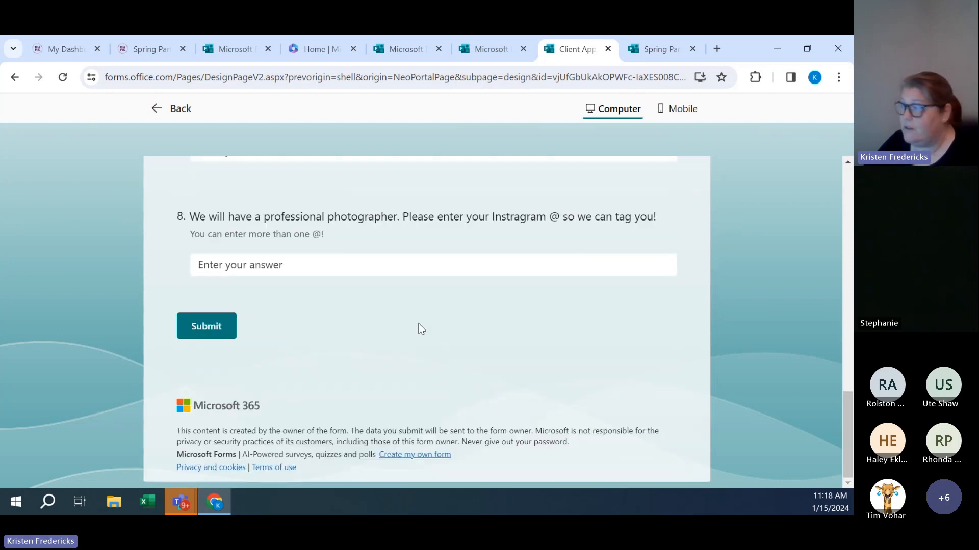
pyautogui.scroll(15, 542, 319)
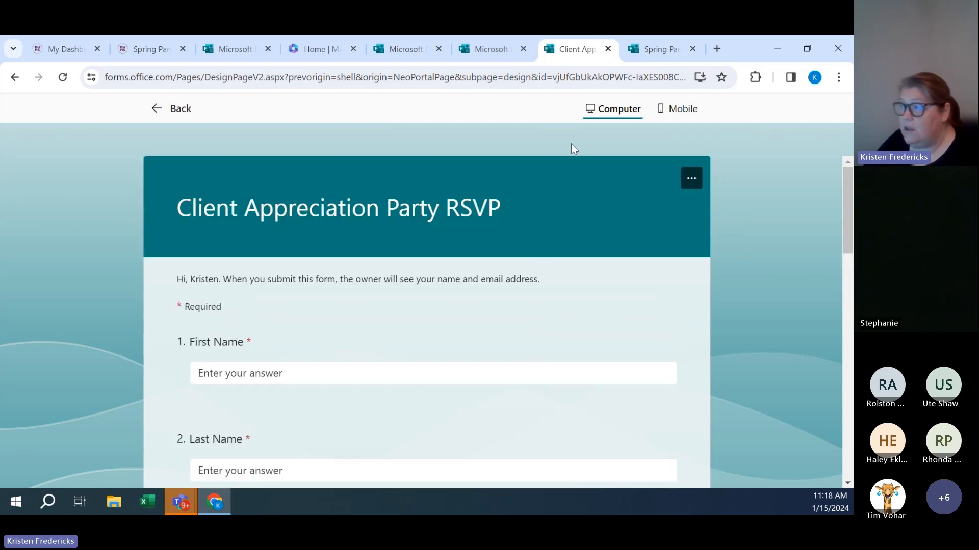
pyautogui.click(692, 114)
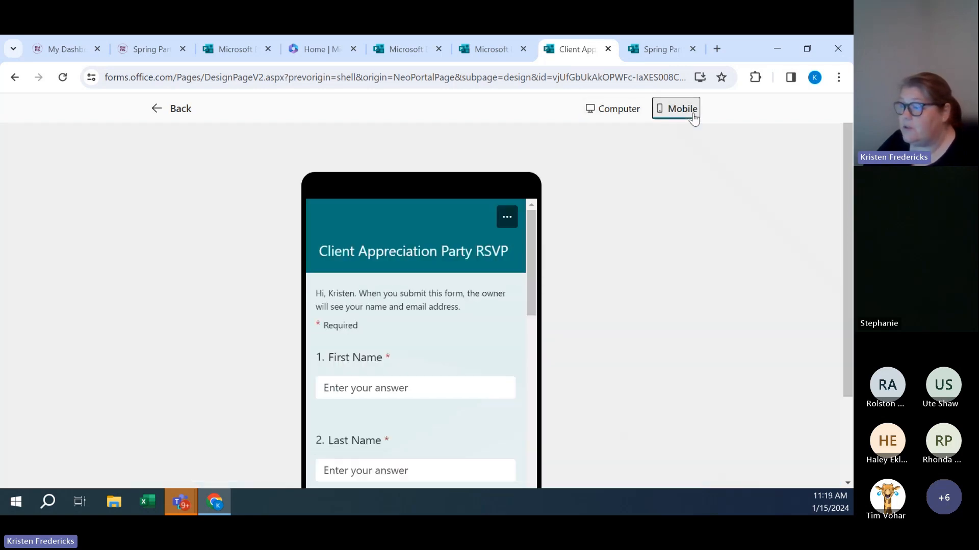
# - Scroll the phone-frame preview down to the Instagram handle question and Submit button
pyautogui.scroll(-3, 516, 323)
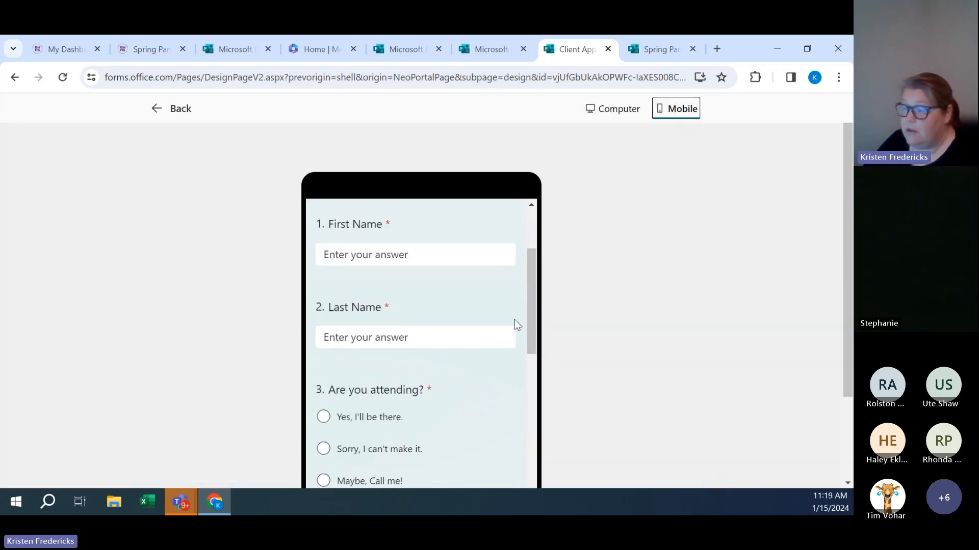
pyautogui.scroll(-3, 515, 319)
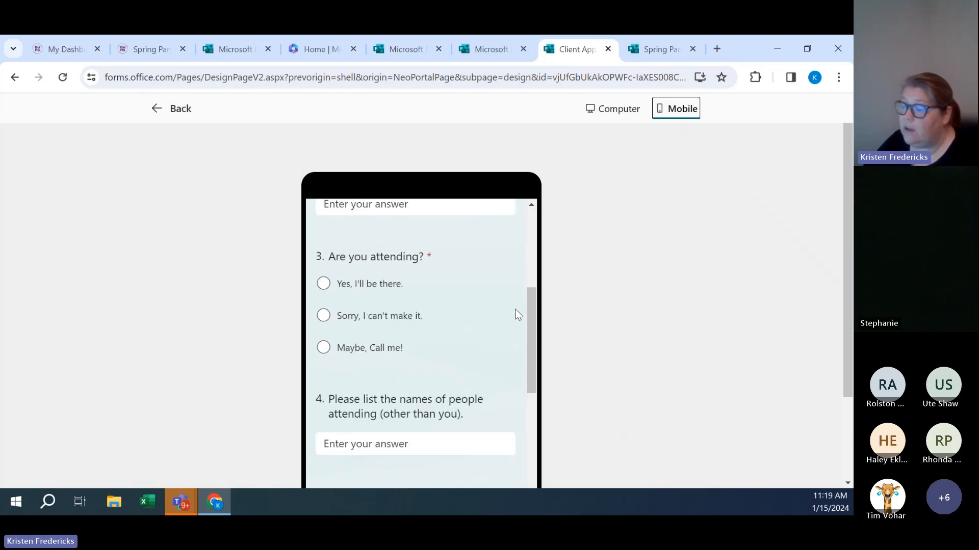
pyautogui.scroll(-3, 515, 315)
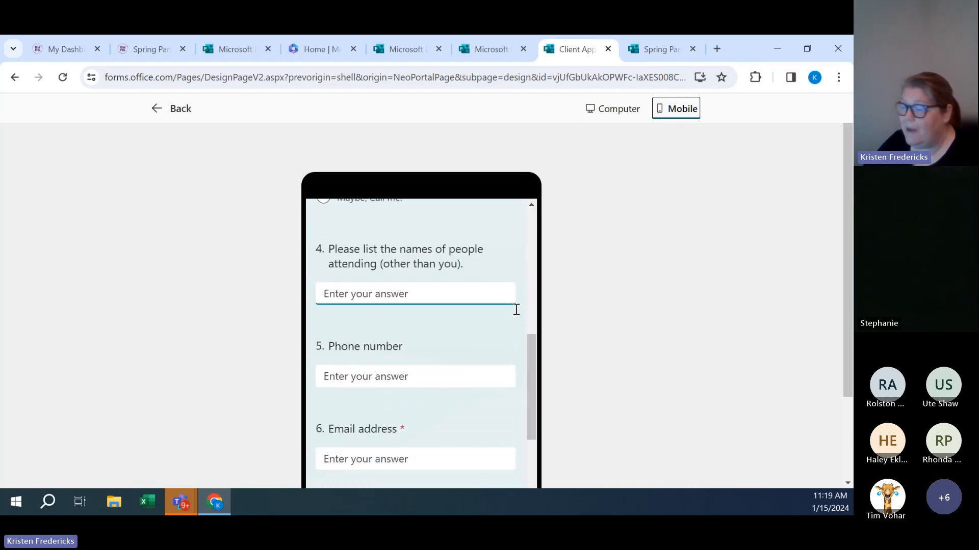
pyautogui.scroll(-6, 516, 309)
pyautogui.scroll(-3, 518, 313)
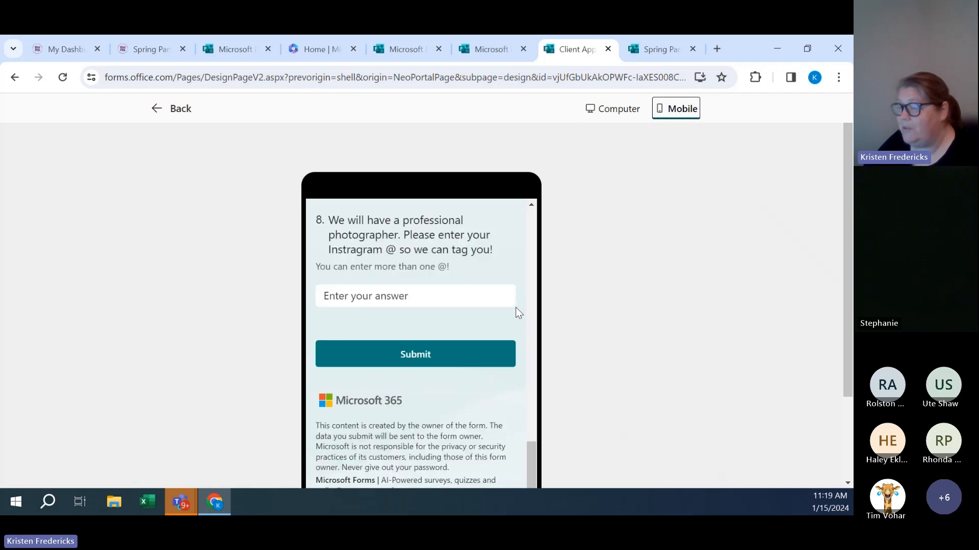
pyautogui.scroll(-2, 518, 313)
pyautogui.scroll(10, 516, 314)
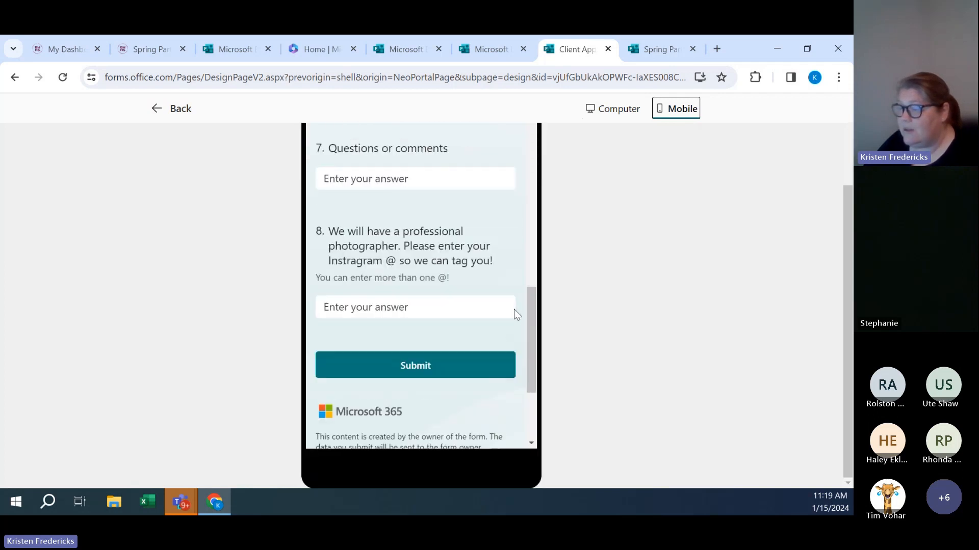
pyautogui.scroll(4, 514, 314)
pyautogui.scroll(1, 607, 224)
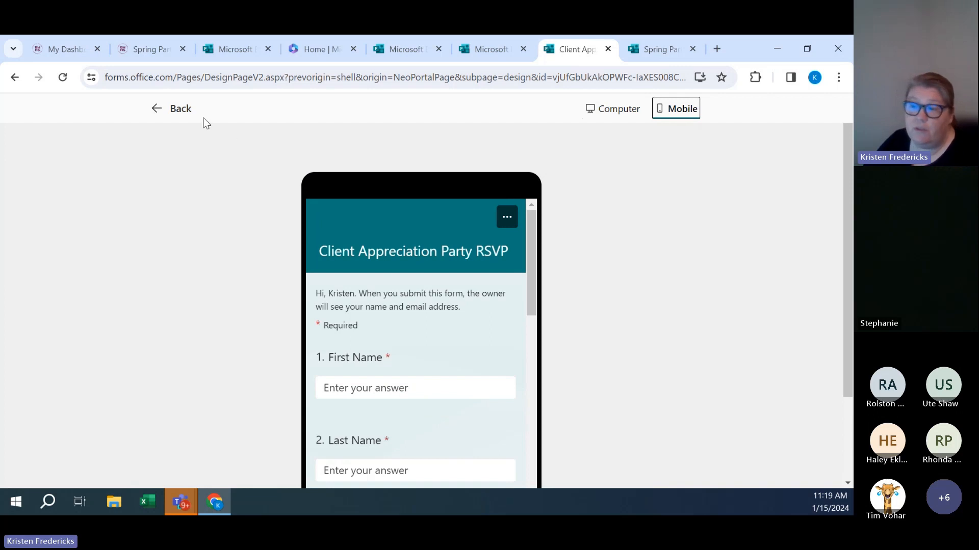
# - Return from the preview to the form editor and close the Enable edit response popup
pyautogui.click(179, 111)
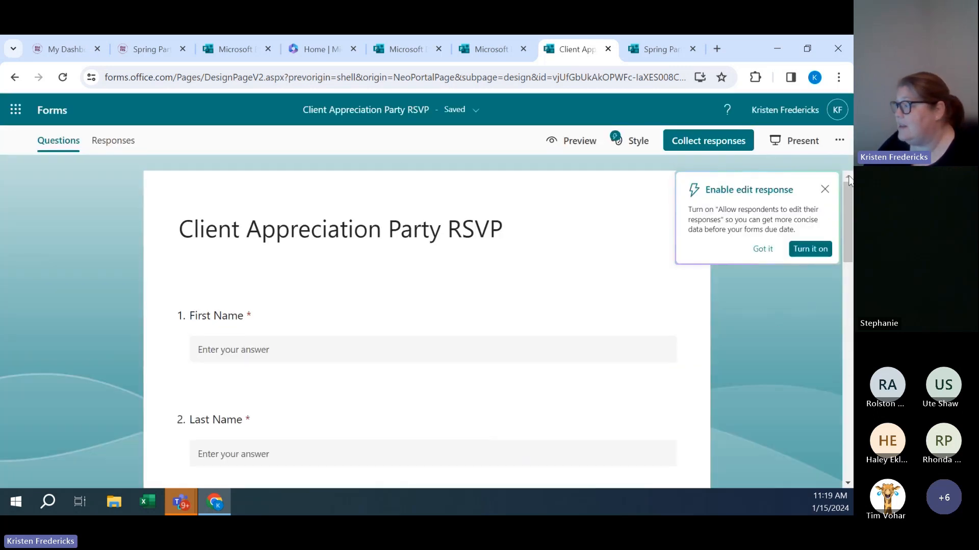
pyautogui.click(825, 189)
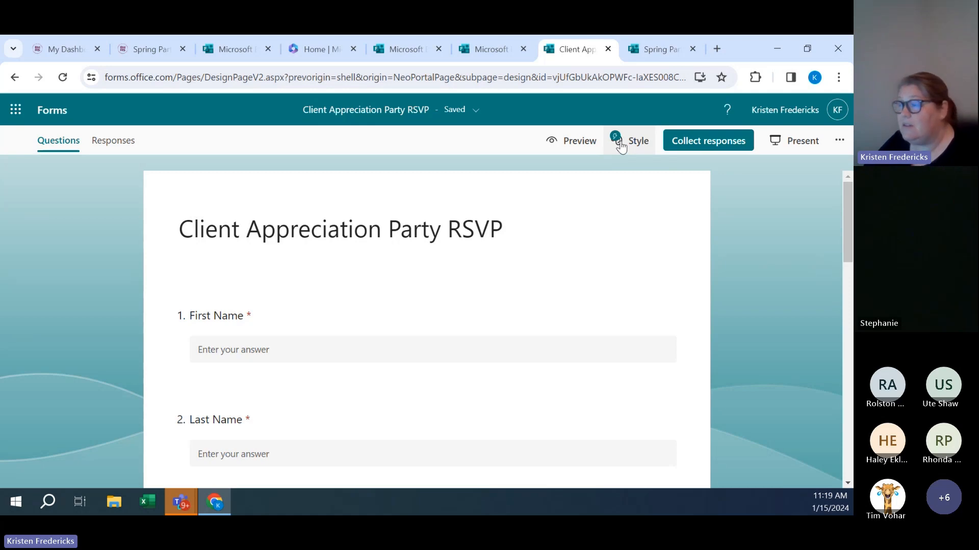
# - Browse the AI-generated style suggestions and pick the sparkler theme for the RSVP form
pyautogui.click(621, 145)
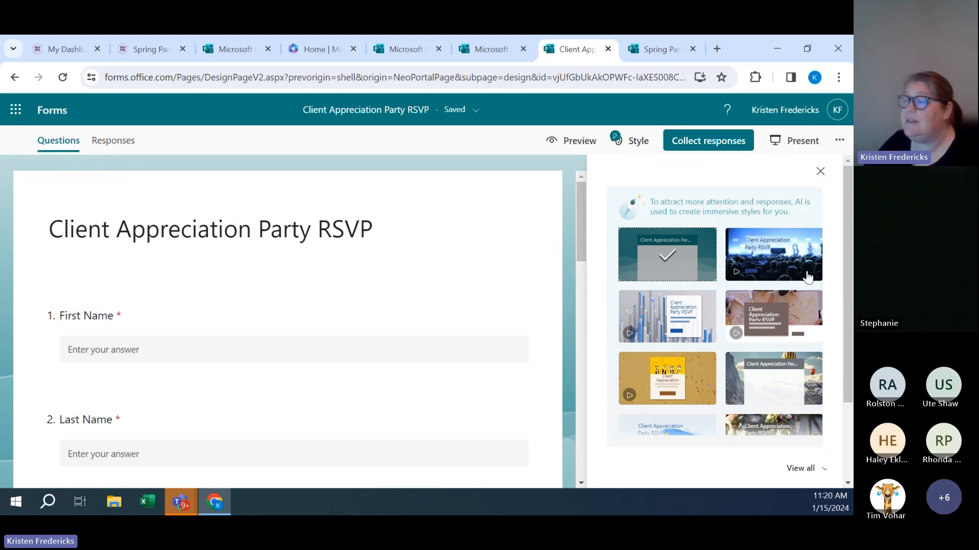
pyautogui.scroll(-1, 807, 277)
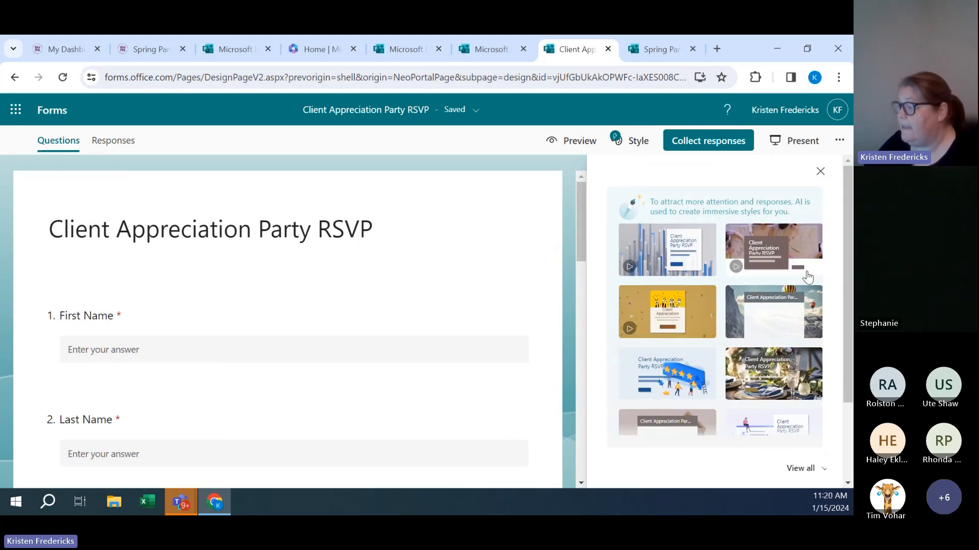
pyautogui.scroll(-4, 807, 277)
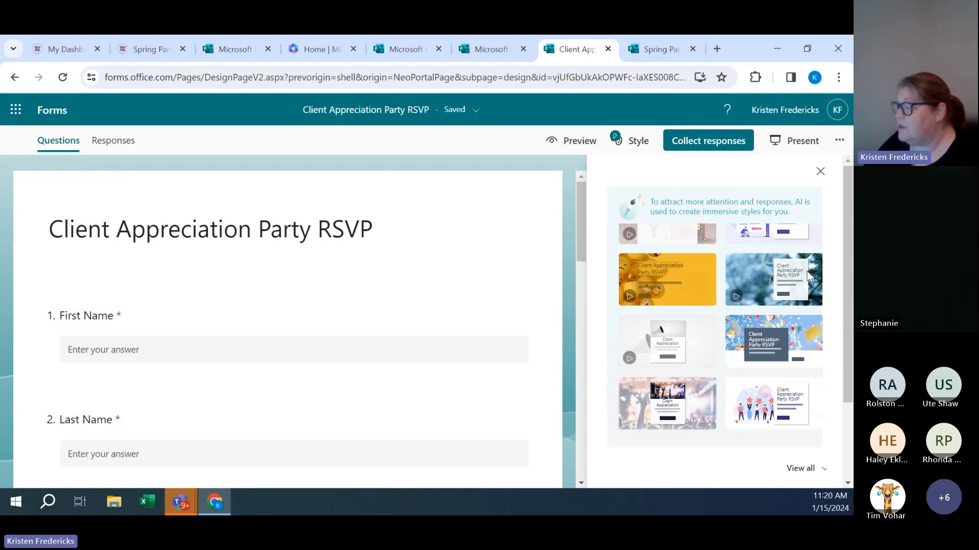
pyautogui.scroll(-1, 807, 276)
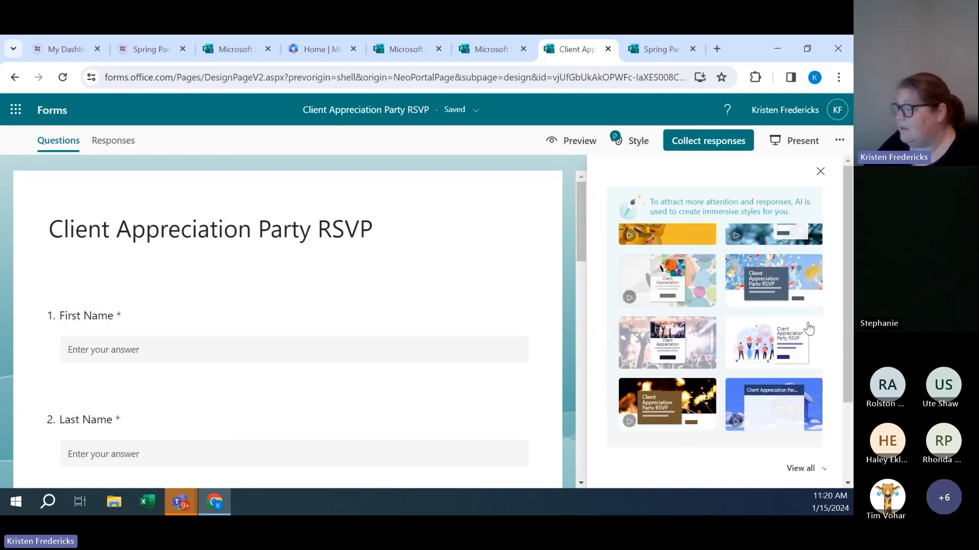
pyautogui.scroll(3, 806, 325)
pyautogui.scroll(-4, 806, 324)
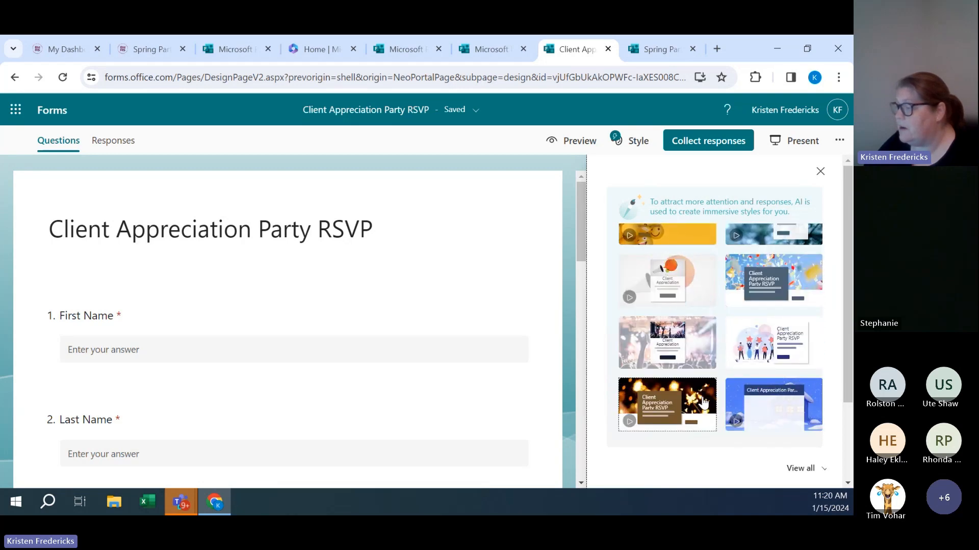
pyautogui.click(703, 403)
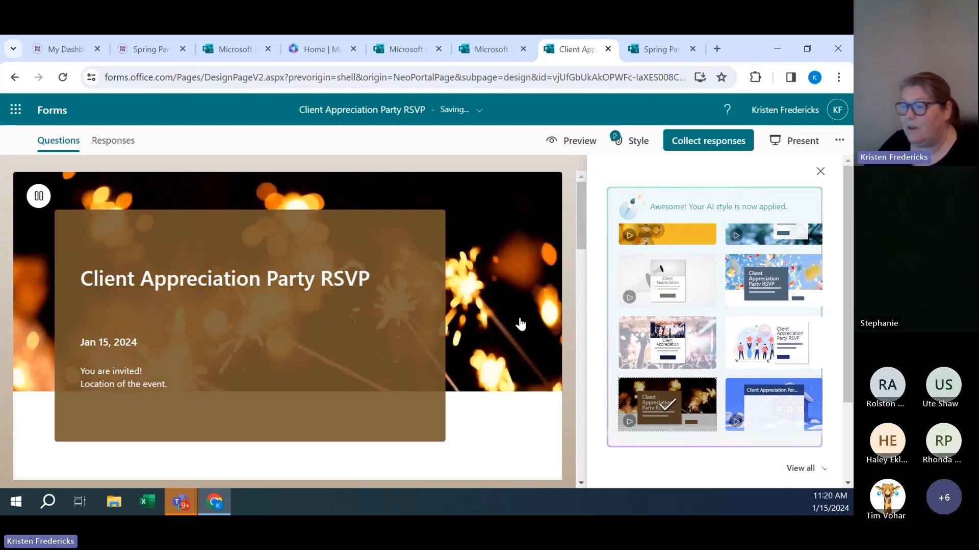
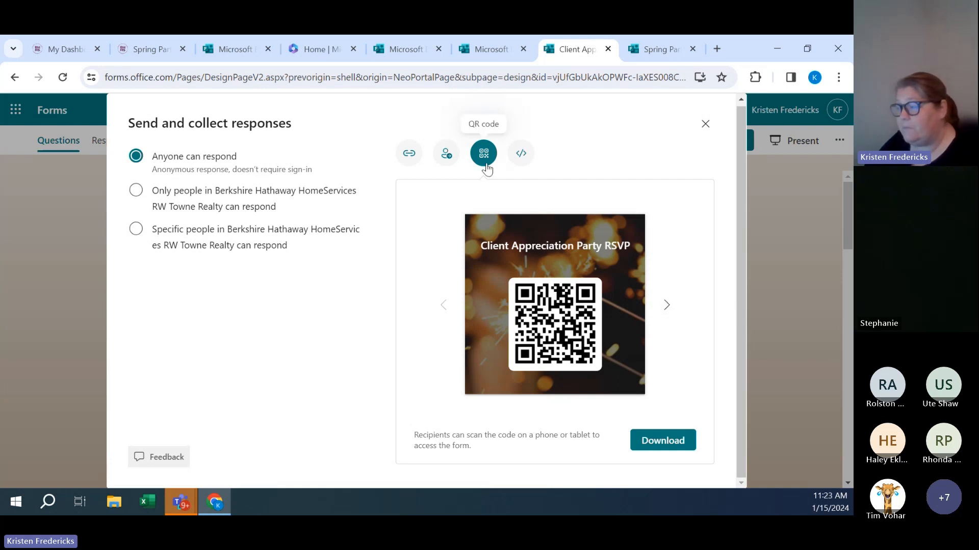
# - Download the square sparkler QR poster as 'QRCode for Client Appreciation Party RSVP.png'
pyautogui.click(667, 306)
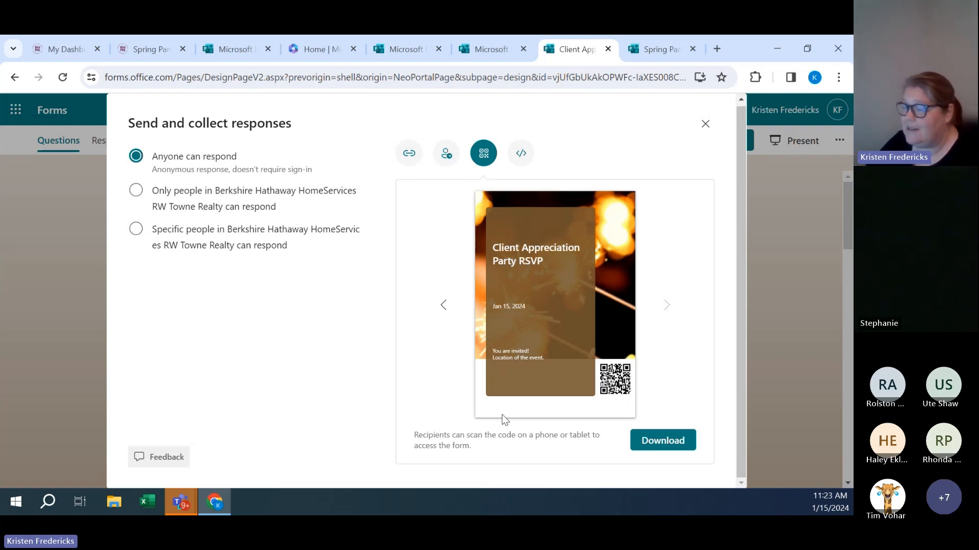
pyautogui.click(443, 305)
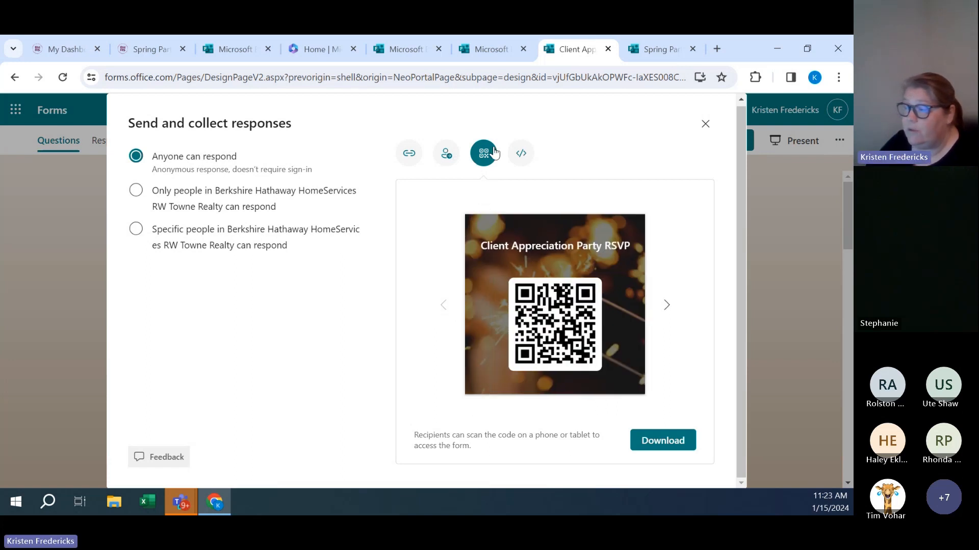
pyautogui.click(668, 447)
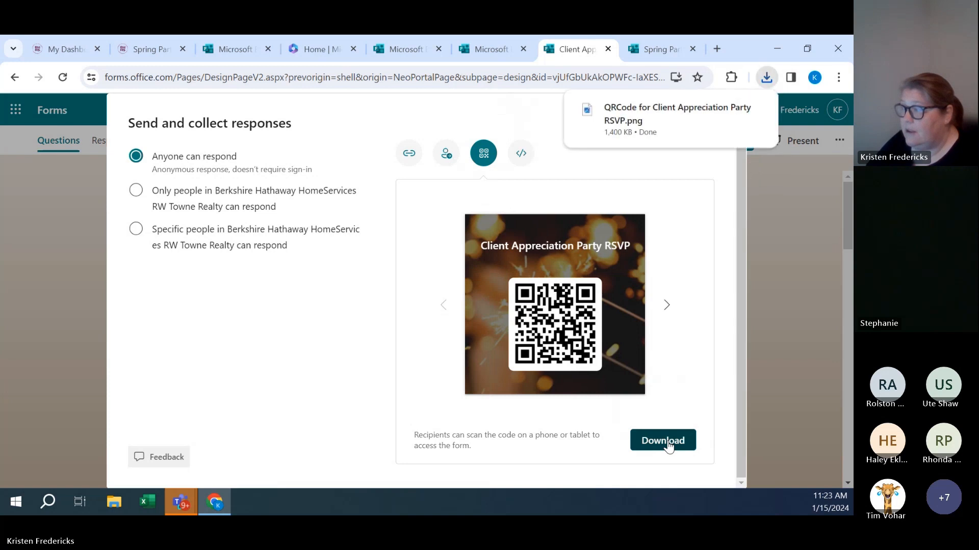
pyautogui.click(631, 121)
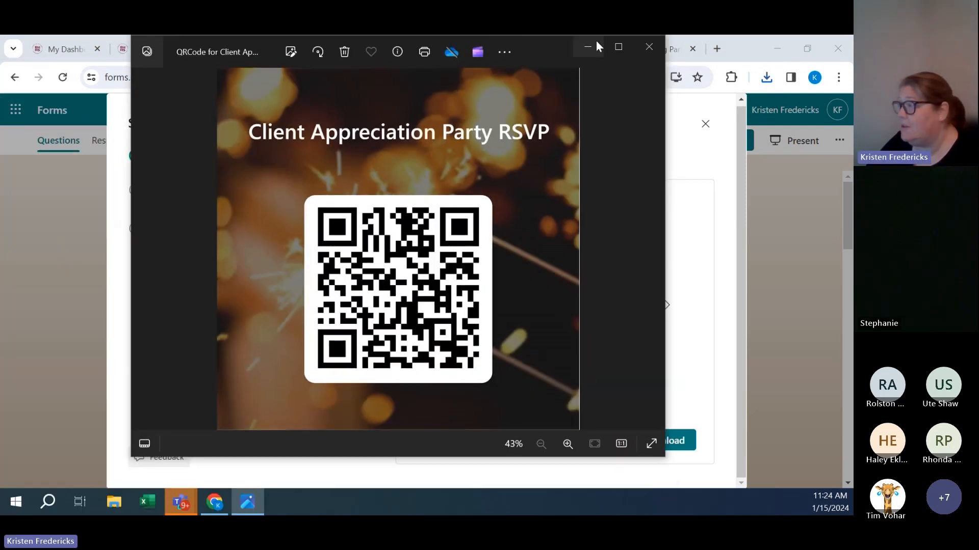
pyautogui.click(619, 47)
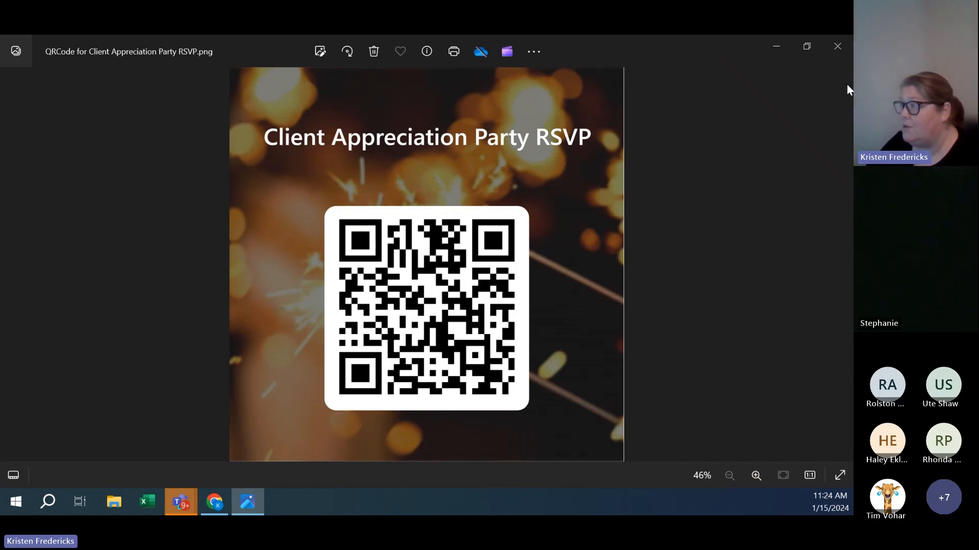
pyautogui.click(837, 49)
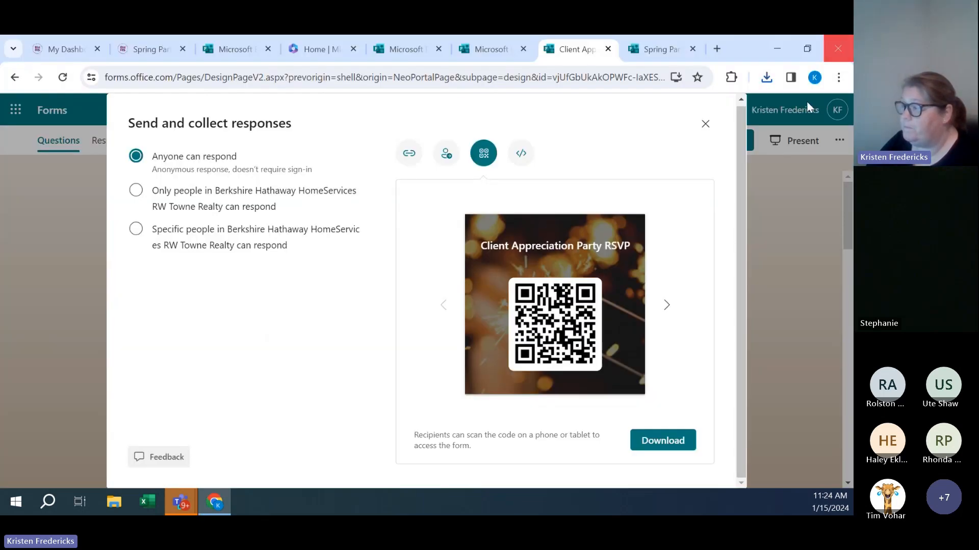
# - Copy the RSVP form's iframe embed code and switch to the RWTconnect My Dashboard tab
pyautogui.click(525, 152)
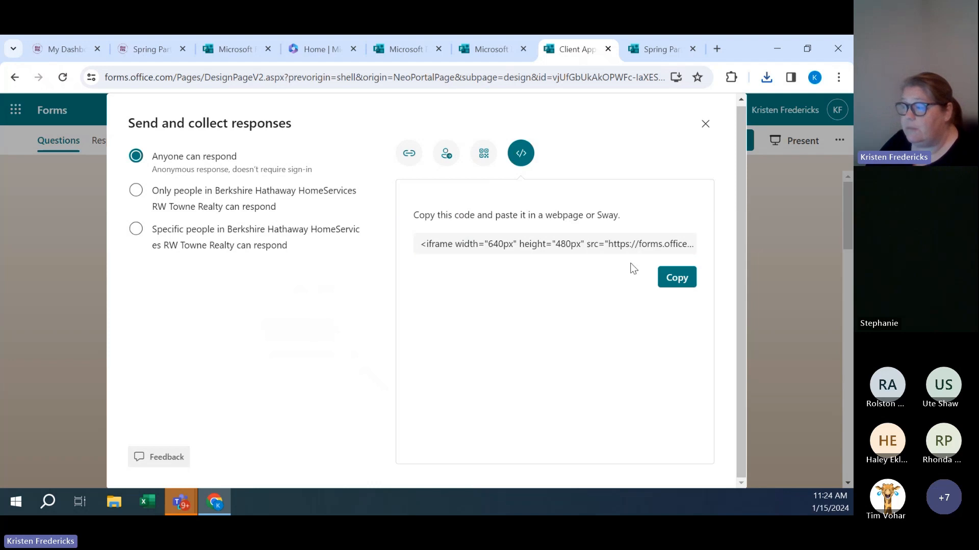
pyautogui.click(679, 280)
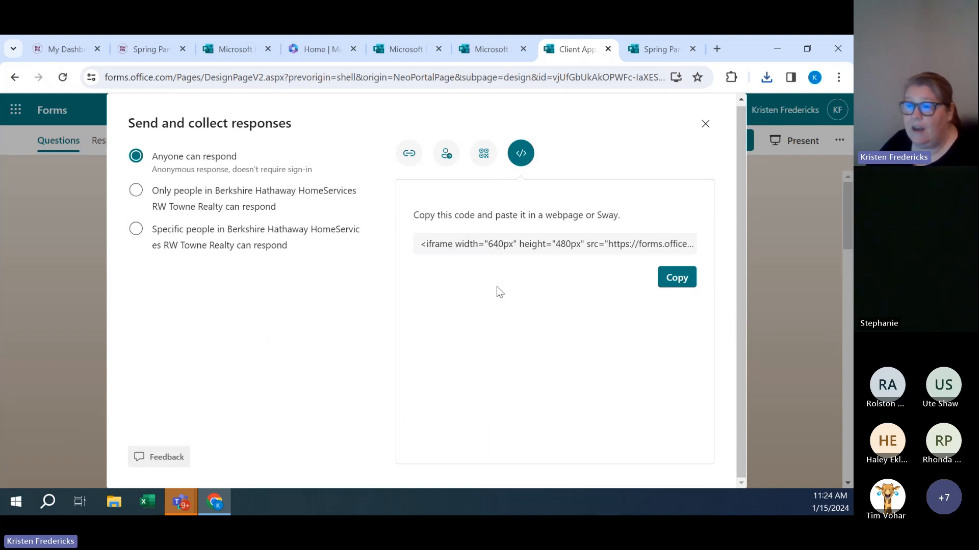
pyautogui.click(62, 51)
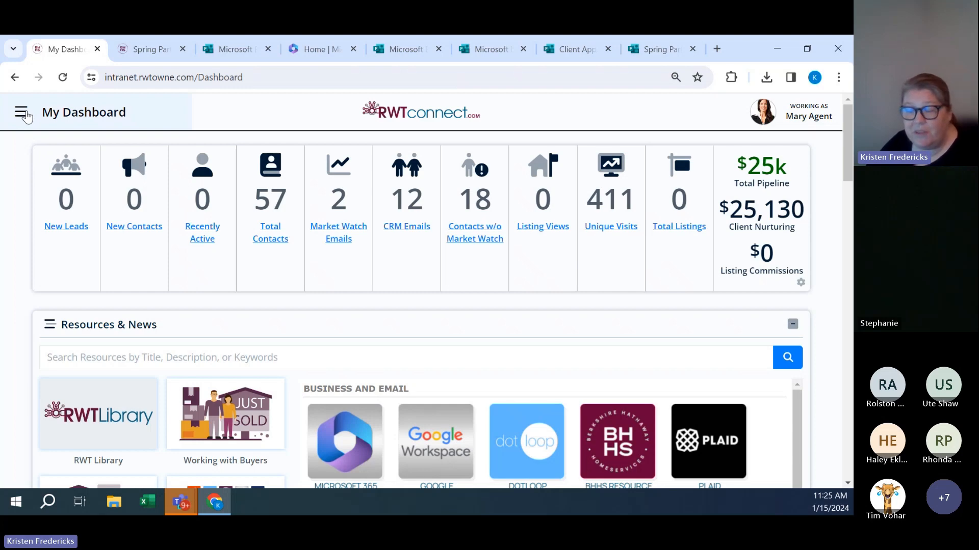
# - Go to Site Builder > Interior Pages to list the site's 52 interior pages
pyautogui.click(21, 113)
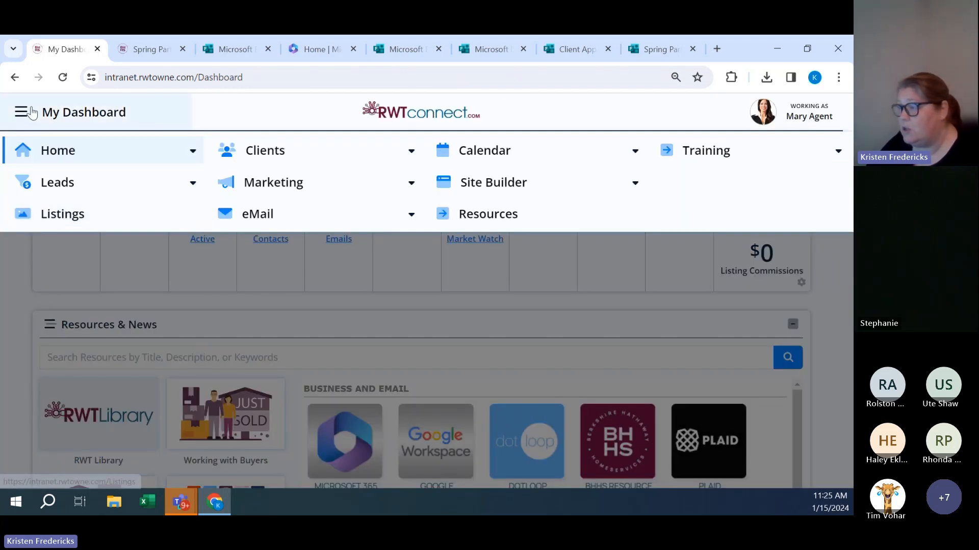
pyautogui.click(492, 184)
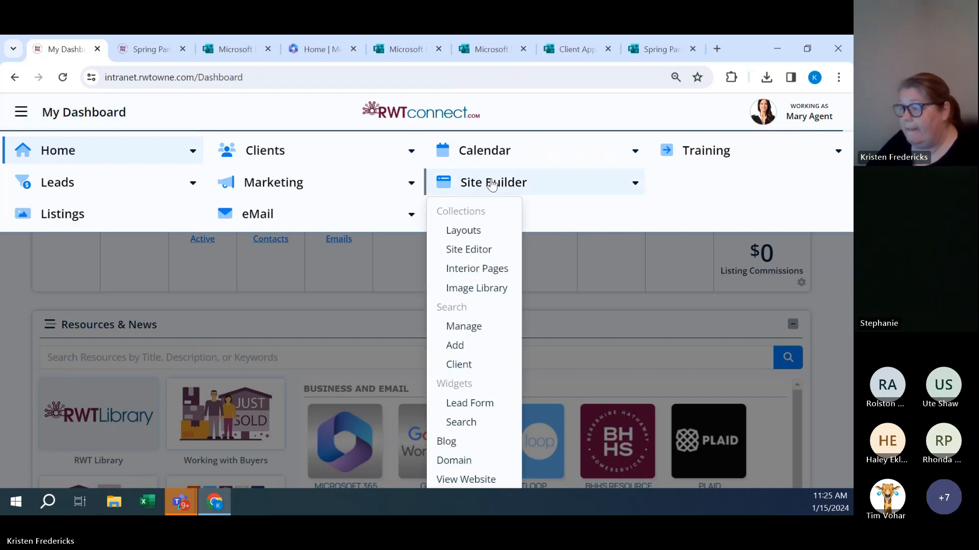
pyautogui.click(479, 270)
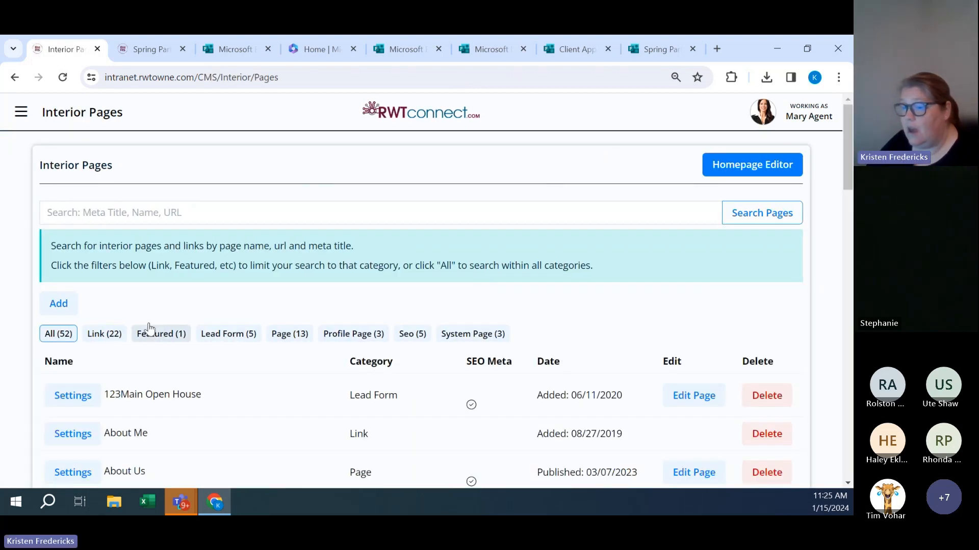
pyautogui.click(60, 304)
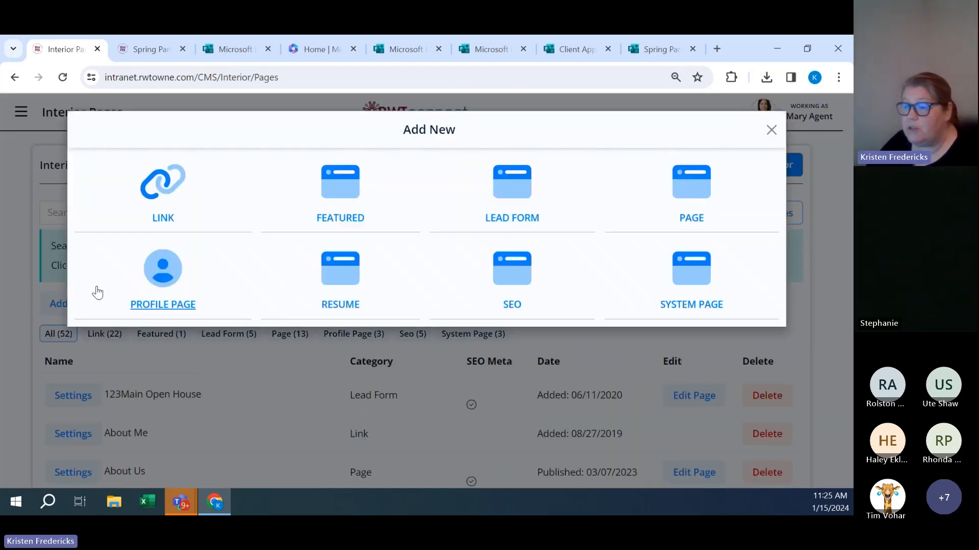
pyautogui.click(689, 218)
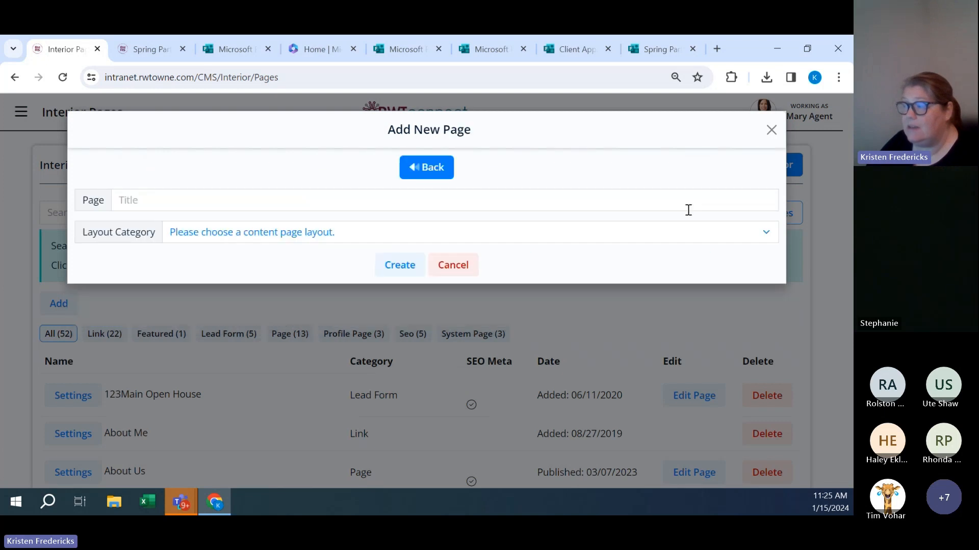
pyautogui.click(290, 203)
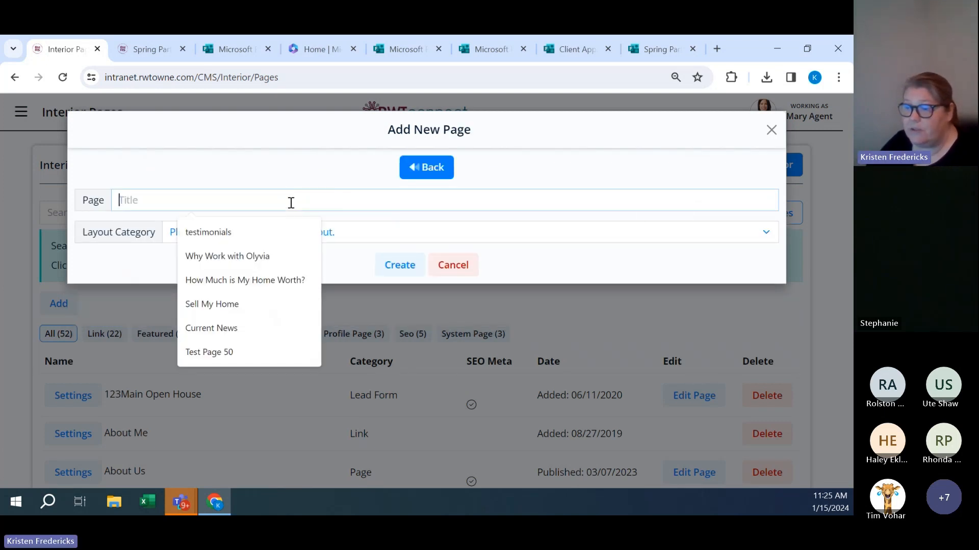
pyautogui.write('C')
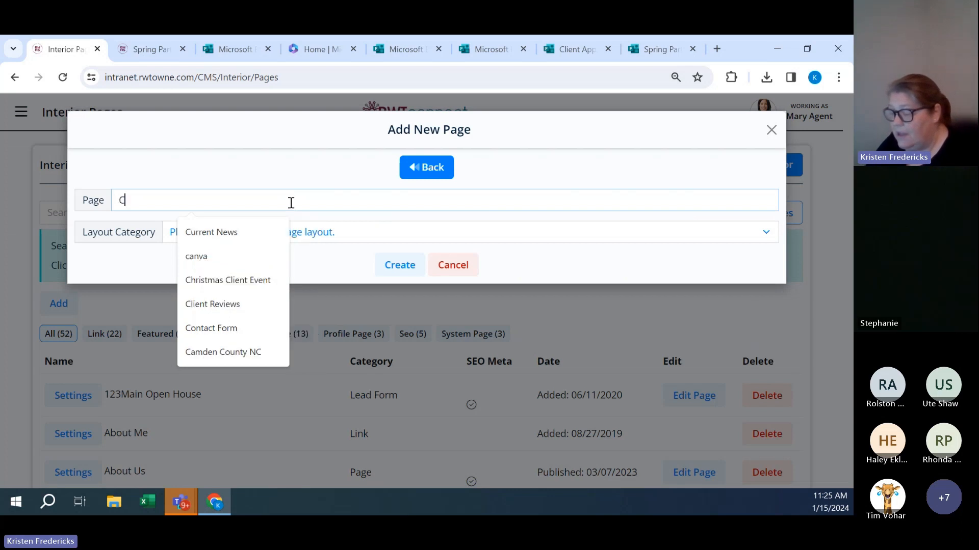
pyautogui.write('lient Party')
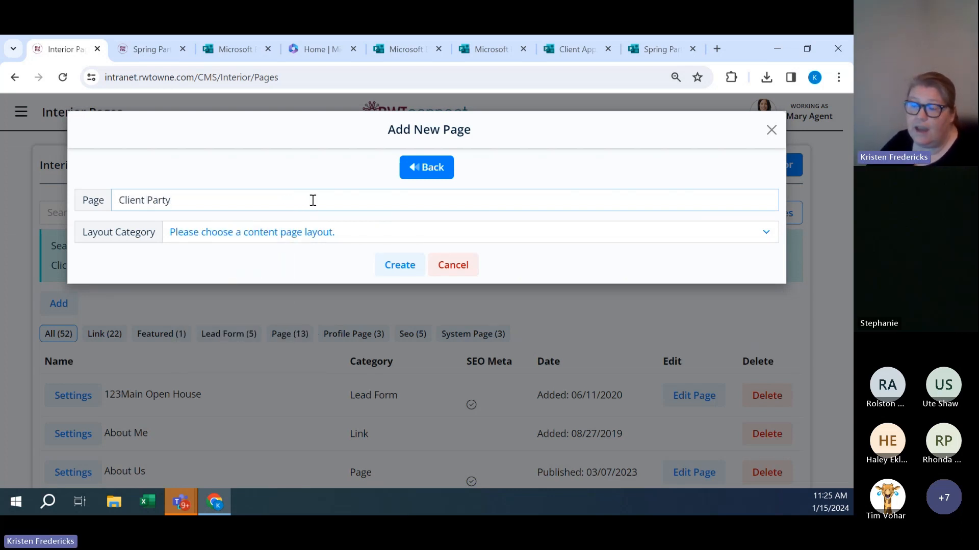
pyautogui.click(292, 233)
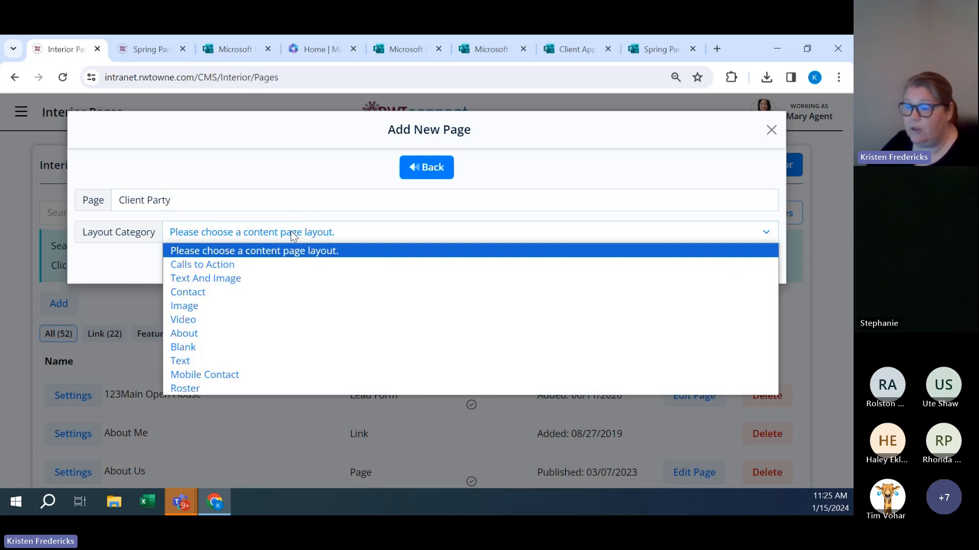
pyautogui.click(236, 346)
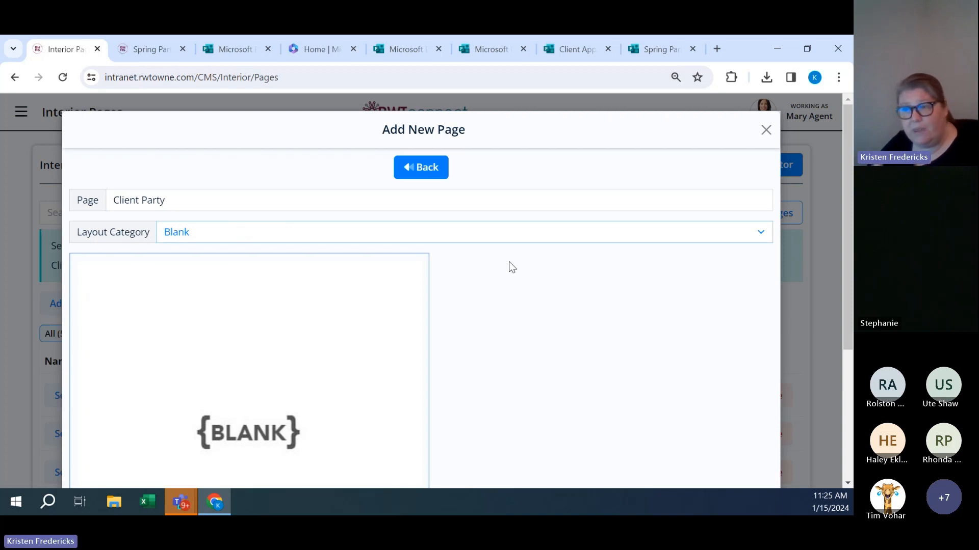
pyautogui.scroll(-3, 498, 259)
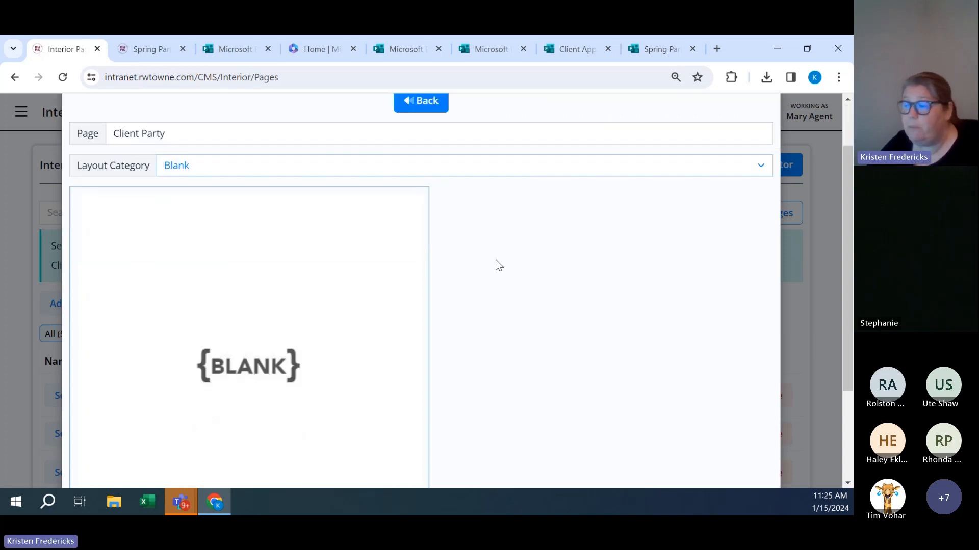
pyautogui.scroll(-2, 496, 261)
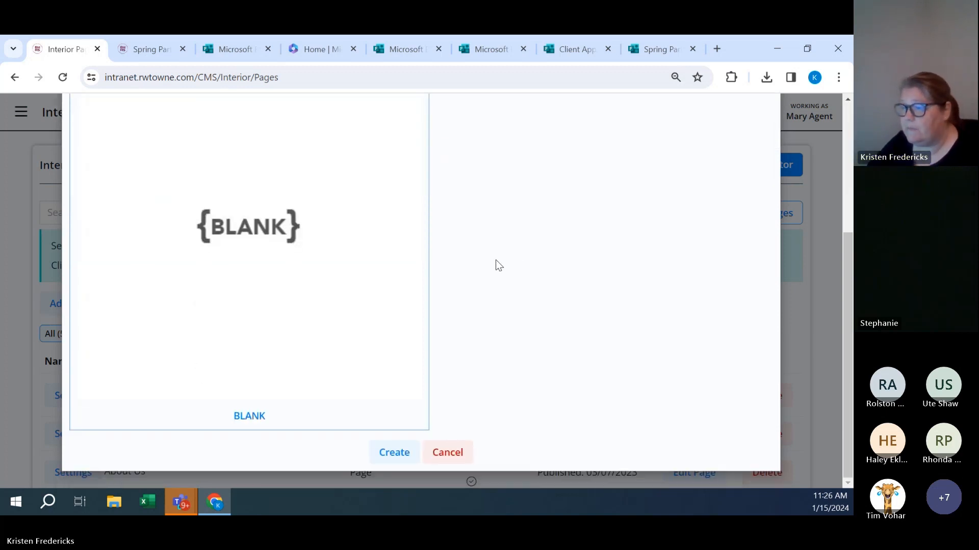
pyautogui.click(387, 454)
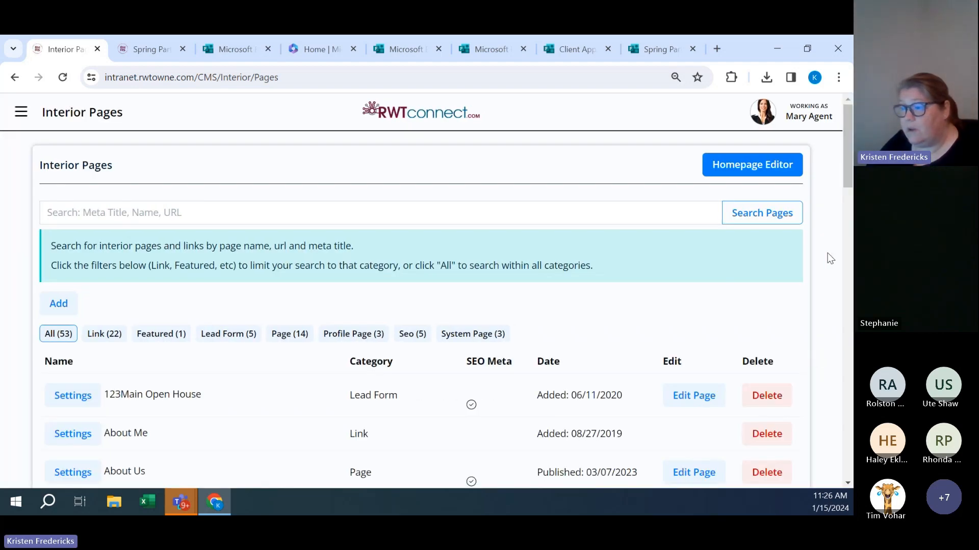
pyautogui.scroll(-1, 766, 265)
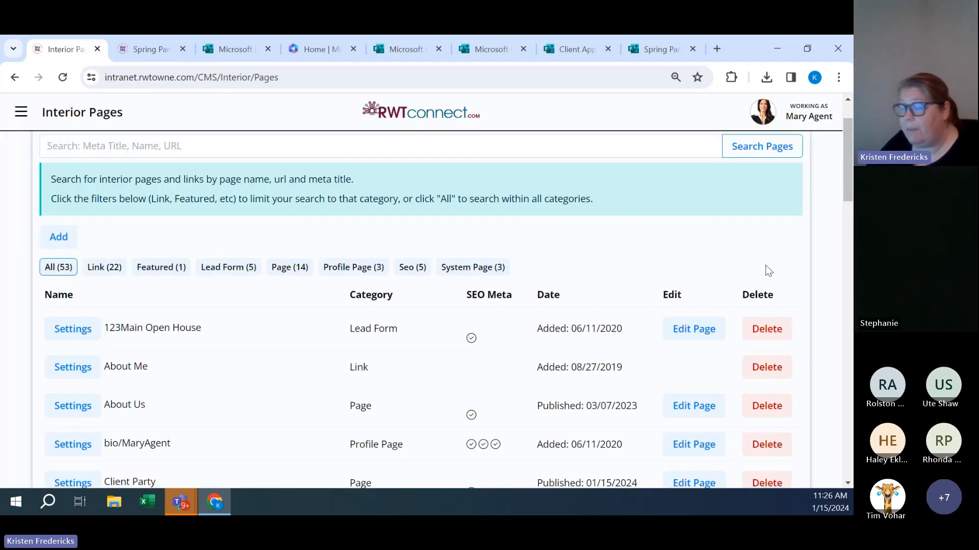
pyautogui.scroll(-1, 461, 333)
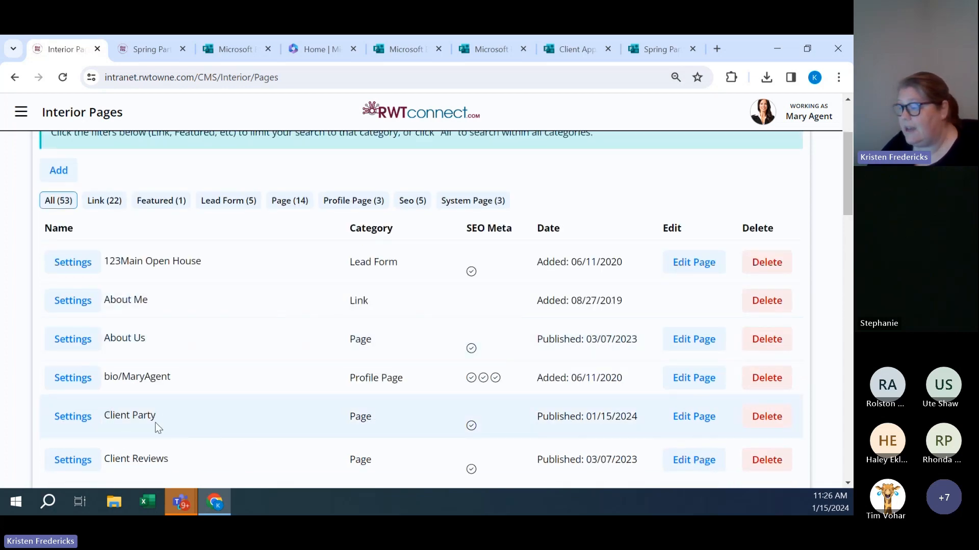
pyautogui.click(697, 425)
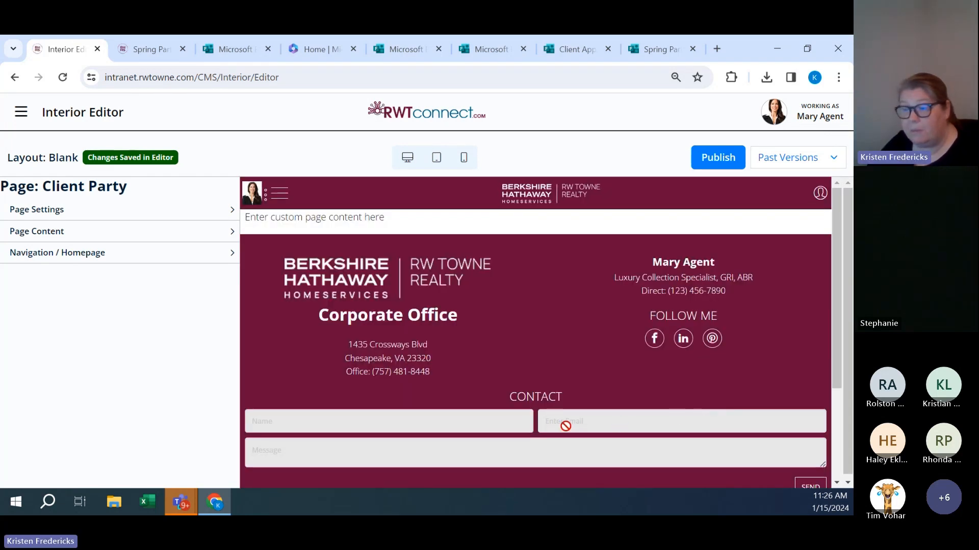
# - Open the Client Party page in the Advanced Editor and delete its placeholder text
pyautogui.click(109, 231)
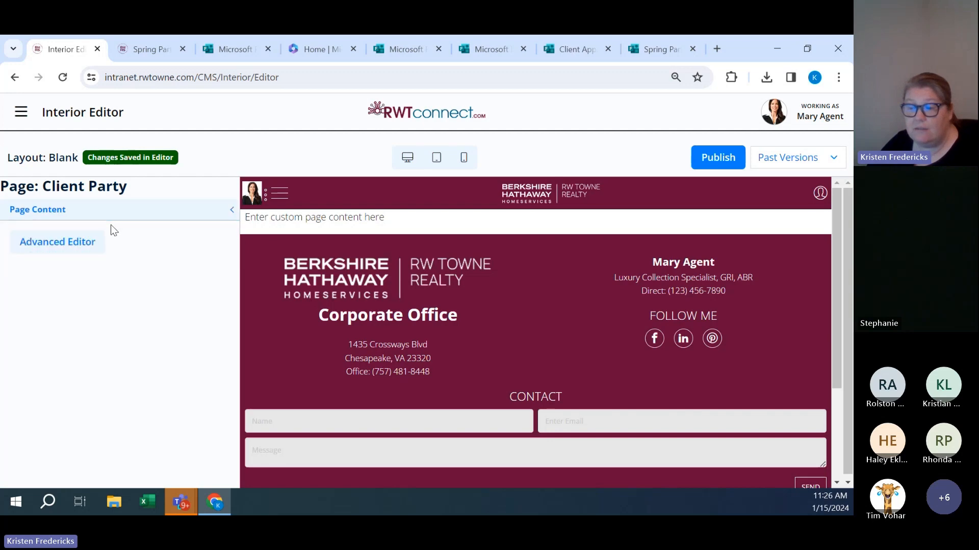
pyautogui.click(81, 244)
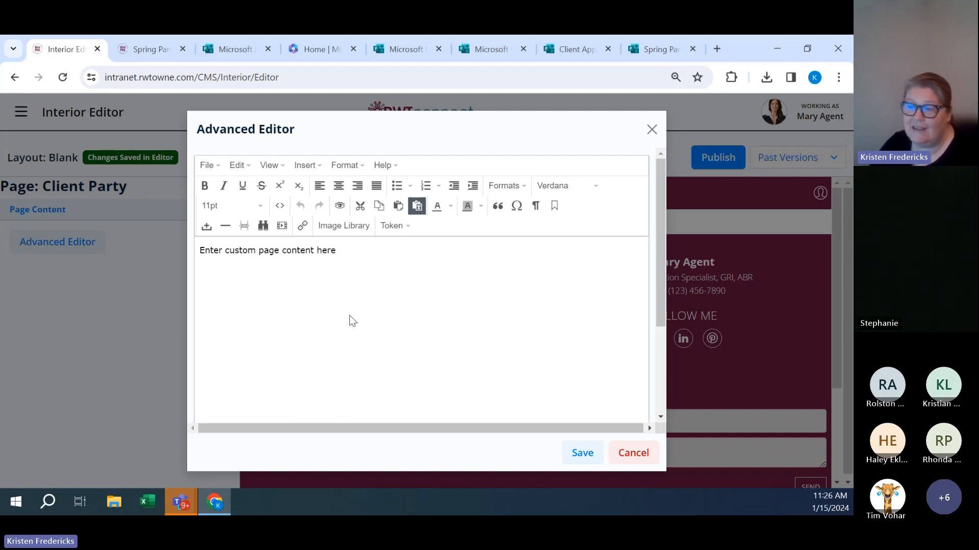
pyautogui.press('BackSpace')
pyautogui.press('BackSpace')
pyautogui.press('BackSpace')
pyautogui.press('BackSpace')
pyautogui.press('BackSpace')
pyautogui.press('BackSpace')
pyautogui.press('BackSpace')
pyautogui.press('BackSpace')
pyautogui.press('BackSpace')
pyautogui.press('BackSpace')
pyautogui.press('BackSpace')
pyautogui.press('BackSpace')
pyautogui.press('BackSpace')
pyautogui.press('BackSpace')
pyautogui.press('BackSpace')
pyautogui.press('BackSpace')
pyautogui.press('BackSpace')
pyautogui.press('BackSpace')
pyautogui.press('BackSpace')
pyautogui.press('BackSpace')
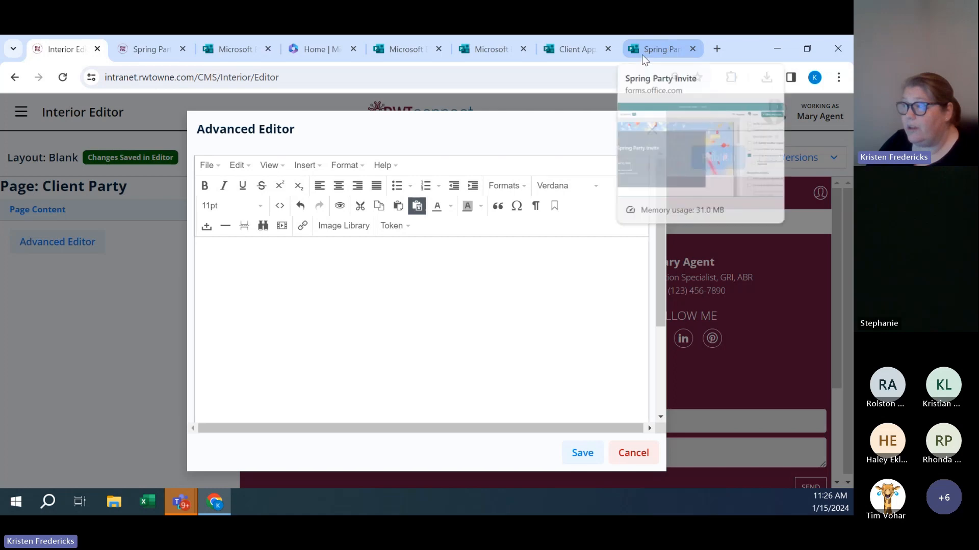
pyautogui.click(562, 54)
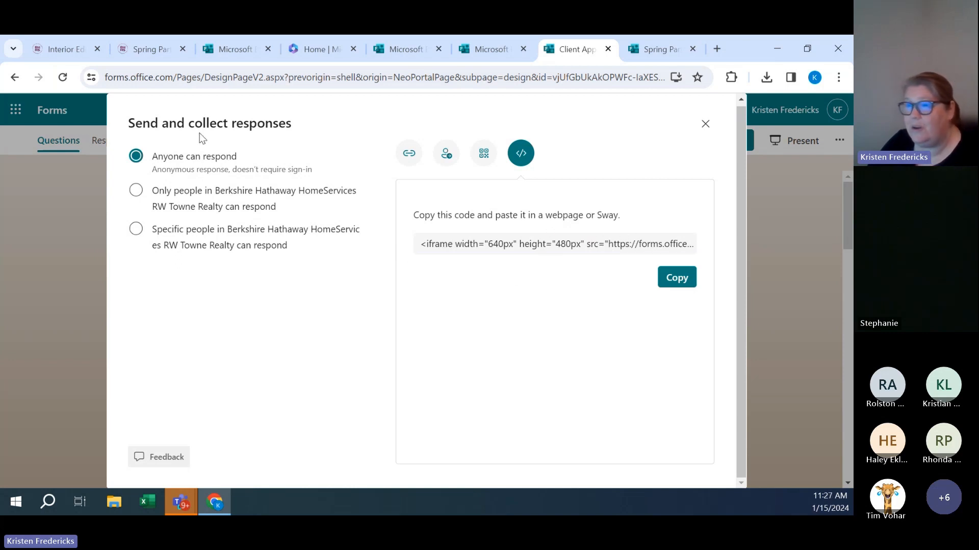
pyautogui.click(69, 52)
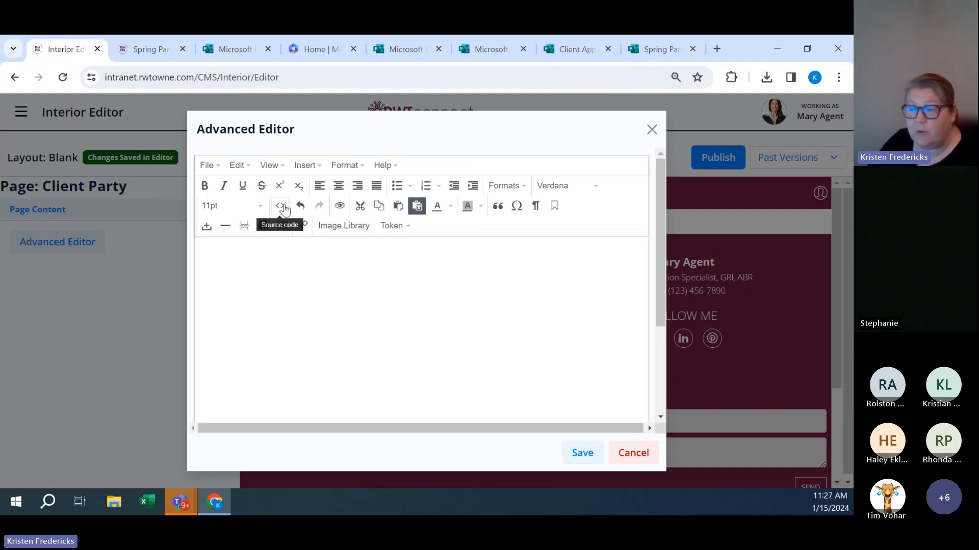
# - Paste the RSVP form's iframe code into the page's HTML source and apply it
pyautogui.click(277, 170)
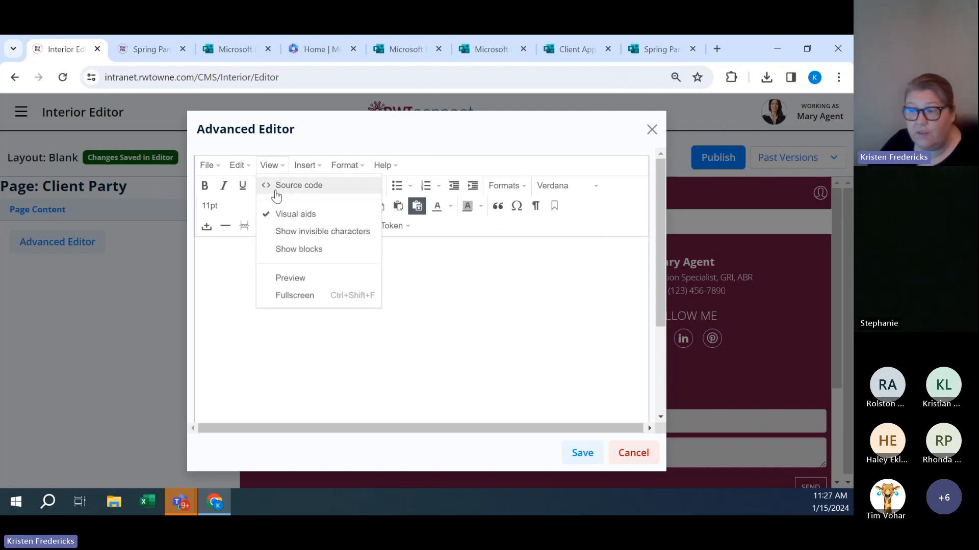
pyautogui.click(232, 270)
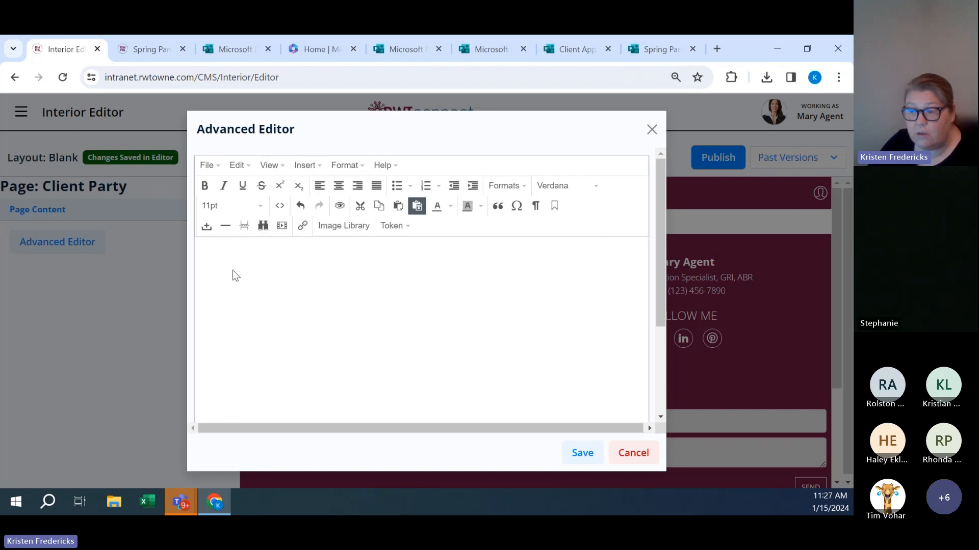
pyautogui.click(275, 209)
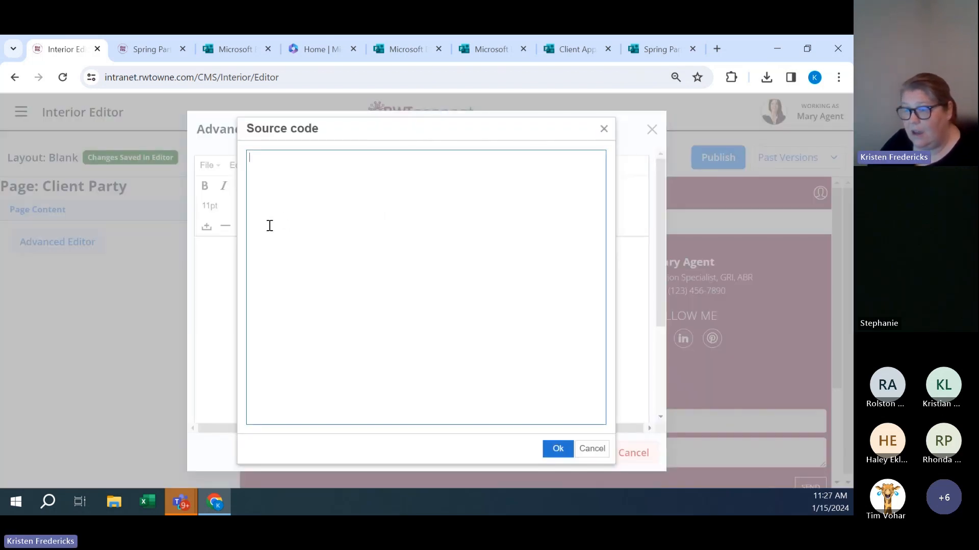
pyautogui.rightClick(264, 190)
pyautogui.click(287, 321)
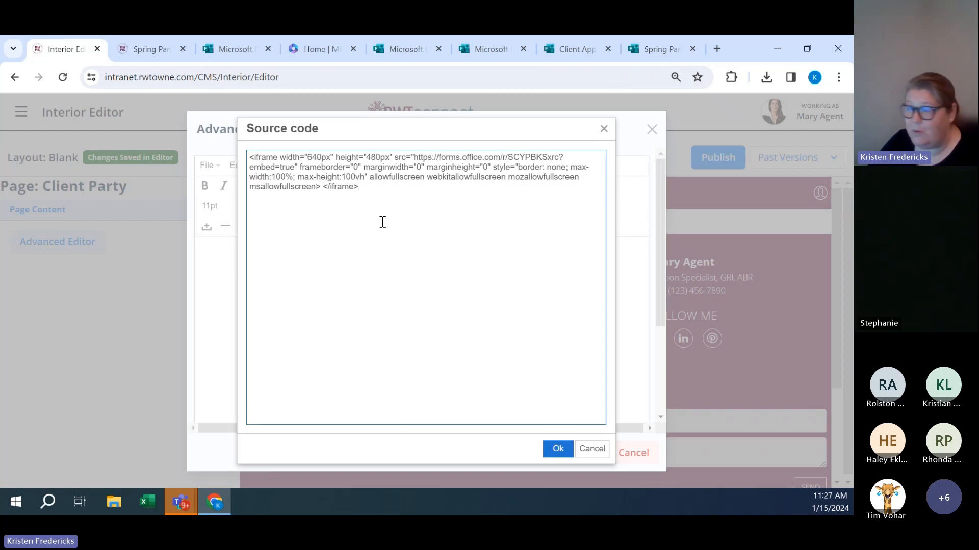
pyautogui.click(557, 450)
# - Save the Client Party page content with the embedded RSVP form
pyautogui.scroll(-3, 550, 351)
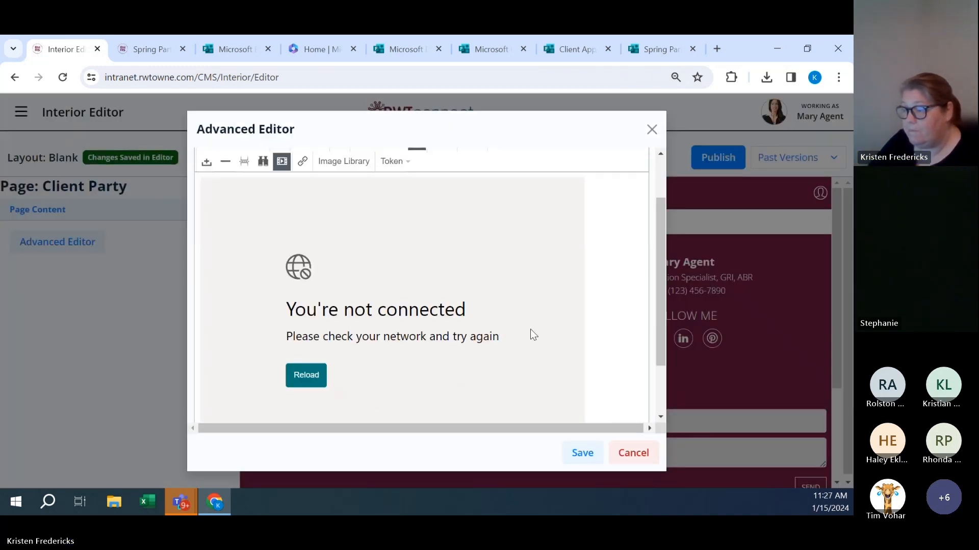
pyautogui.click(580, 447)
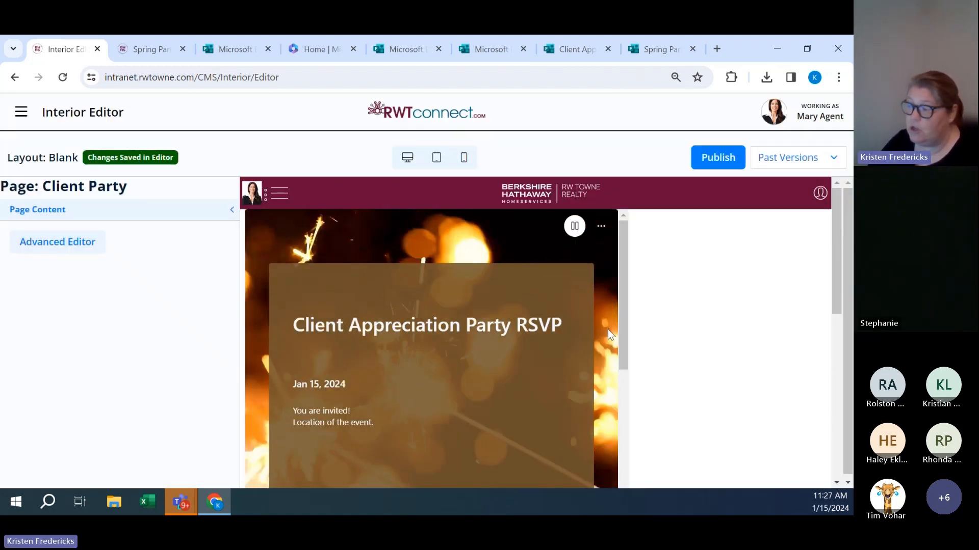
pyautogui.scroll(-4, 625, 254)
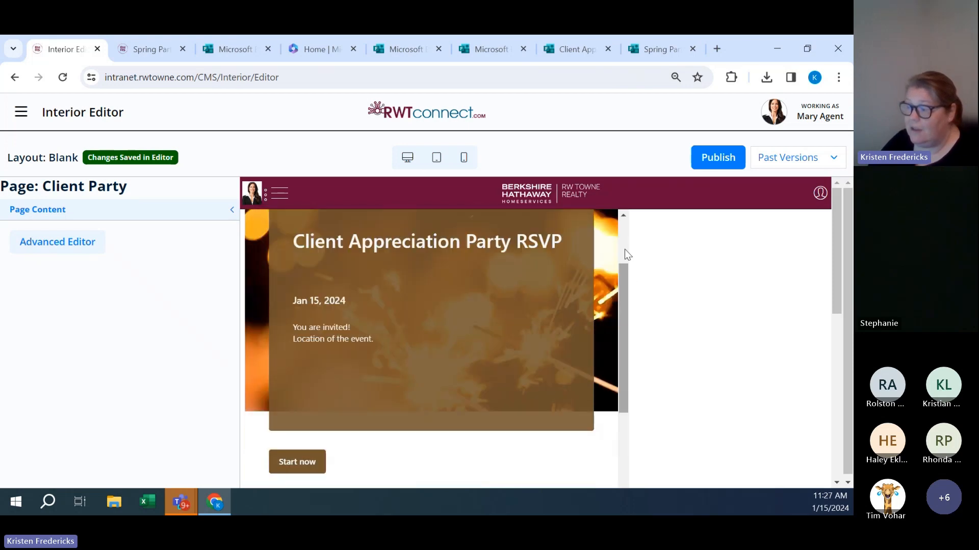
pyautogui.scroll(5, 624, 250)
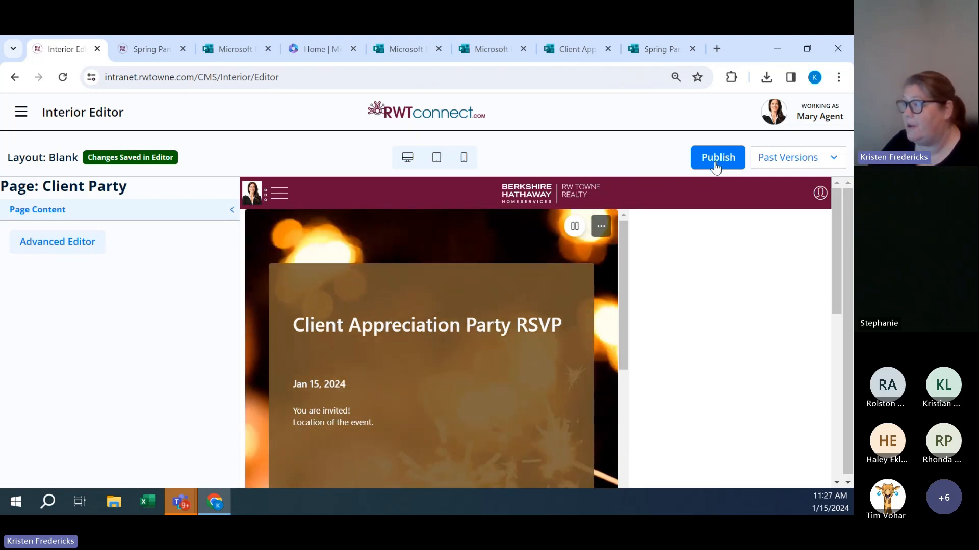
# - Publish the Client Party page and confirm overwriting the live version
pyautogui.click(715, 162)
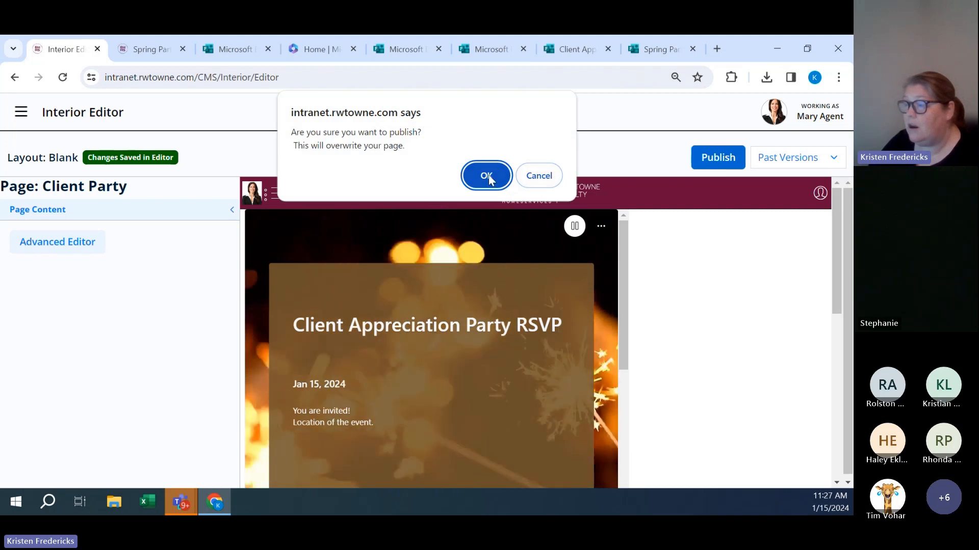
pyautogui.click(487, 172)
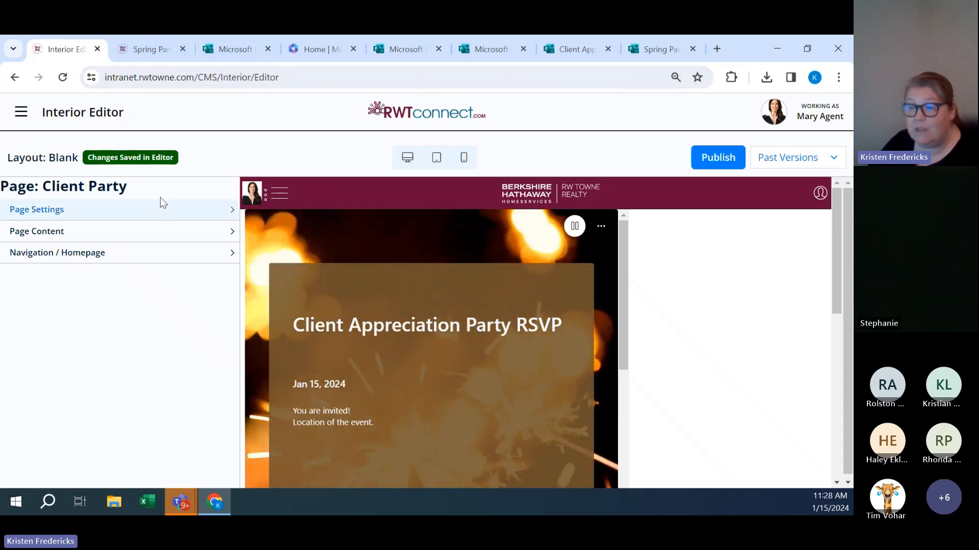
# - Load maryagent.rwtowne.com/client-party and bring the embedded RSVP form to its first questions
pyautogui.click(166, 49)
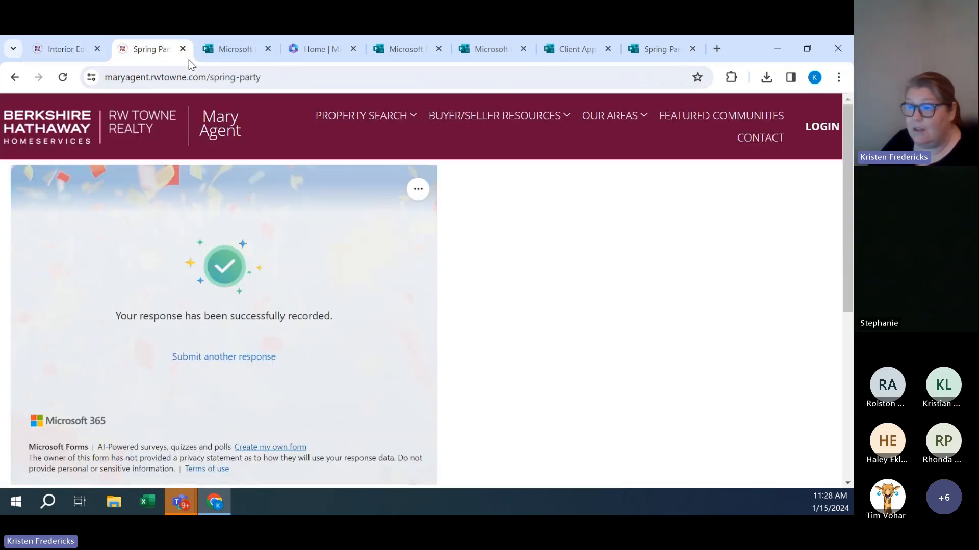
pyautogui.click(235, 84)
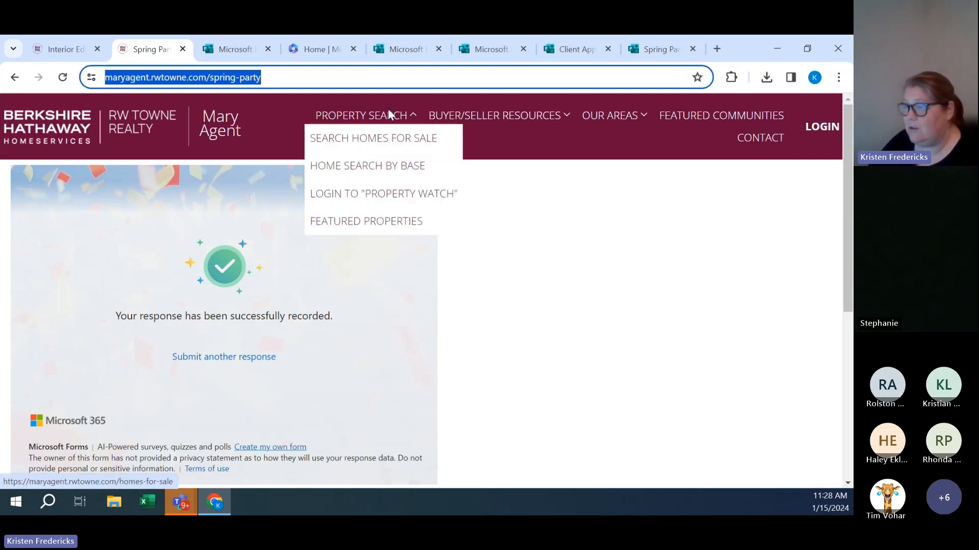
pyautogui.click(237, 76)
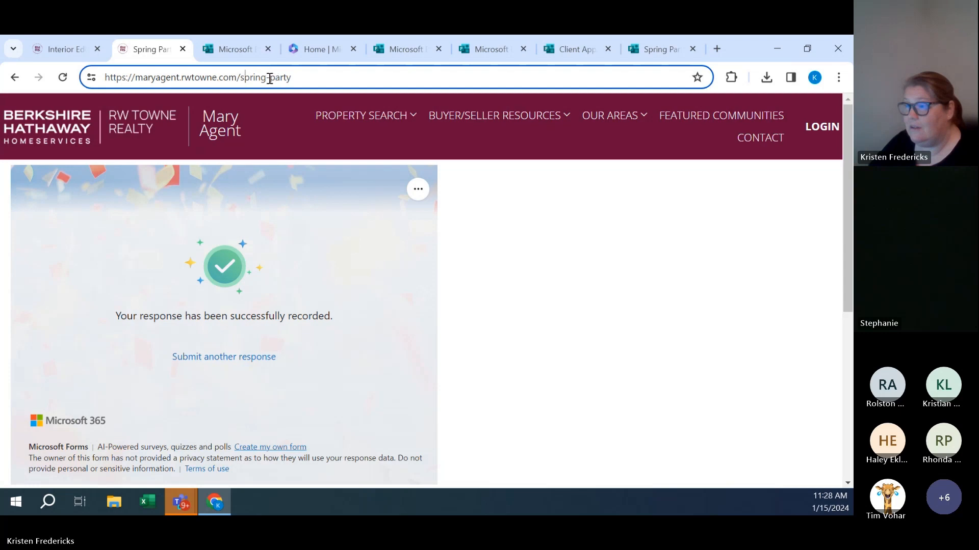
pyautogui.moveTo(526, 120)
pyautogui.press('BackSpace')
pyautogui.press('BackSpace')
pyautogui.press('BackSpace')
pyautogui.press('BackSpace')
pyautogui.press('BackSpace')
pyautogui.press('BackSpace')
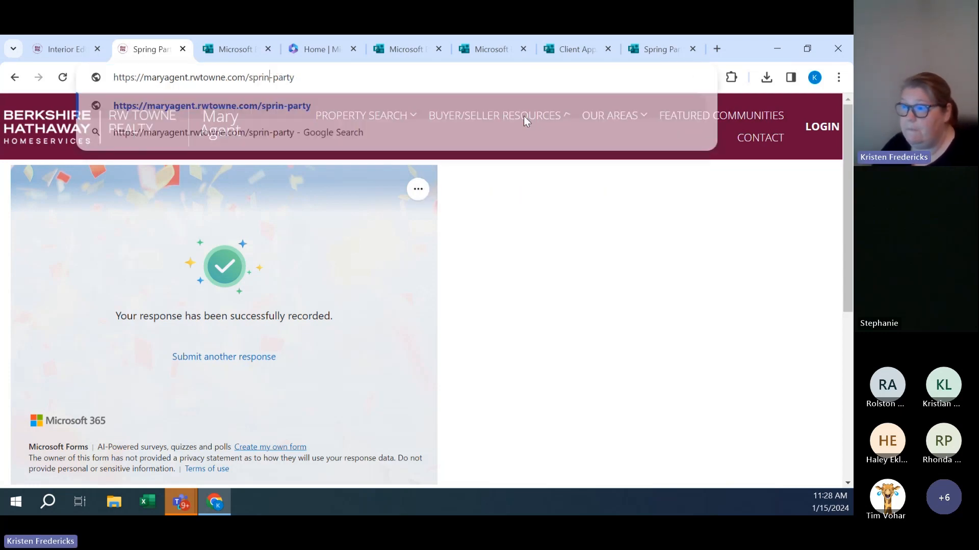
pyautogui.write('client')
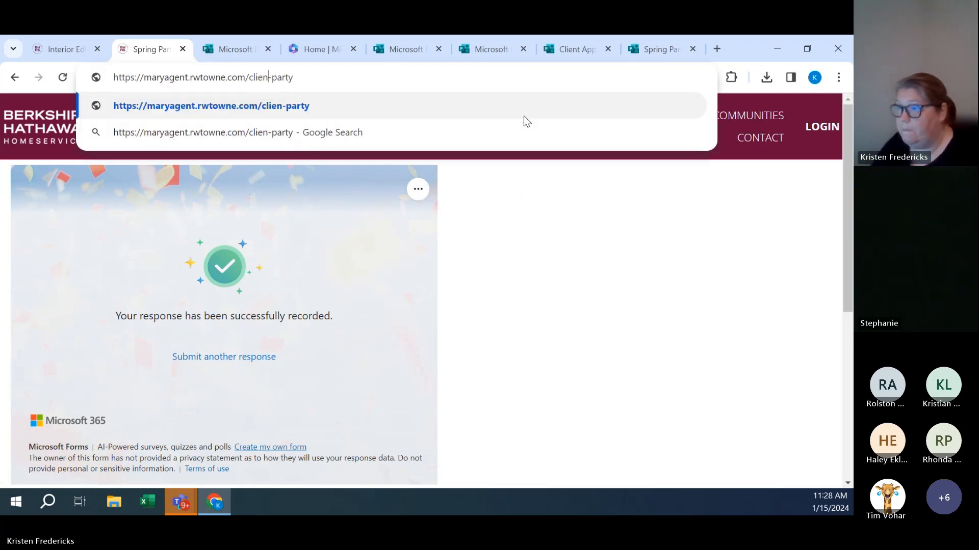
pyautogui.press('Return')
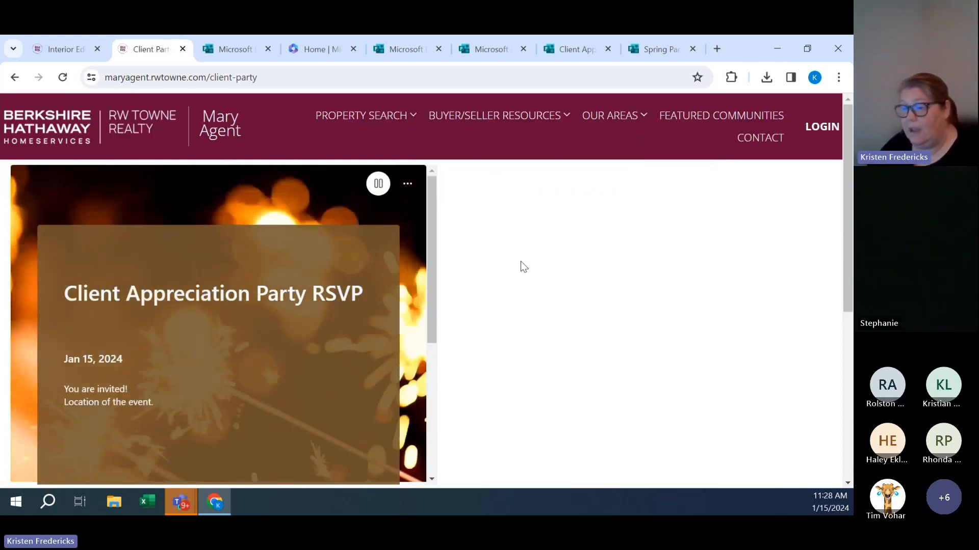
pyautogui.scroll(-4, 431, 274)
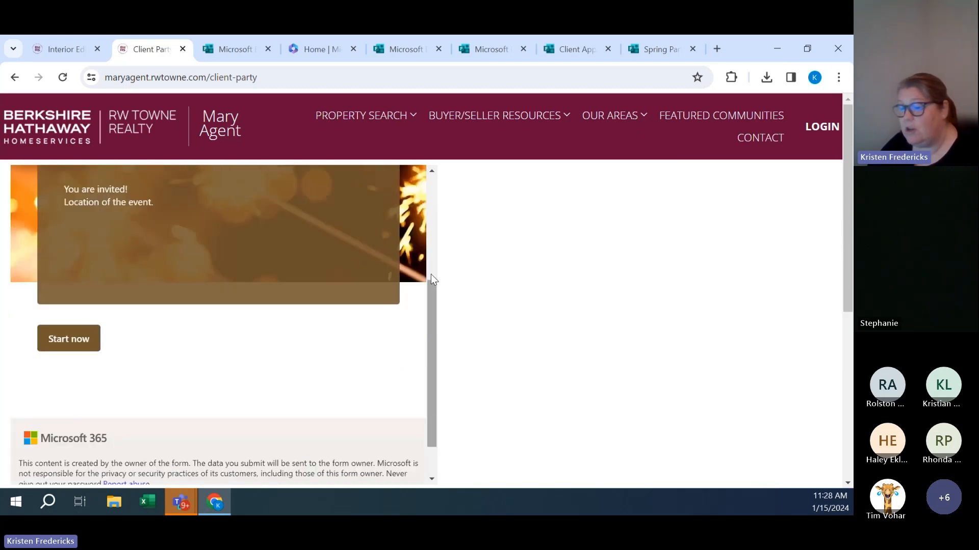
pyautogui.click(76, 340)
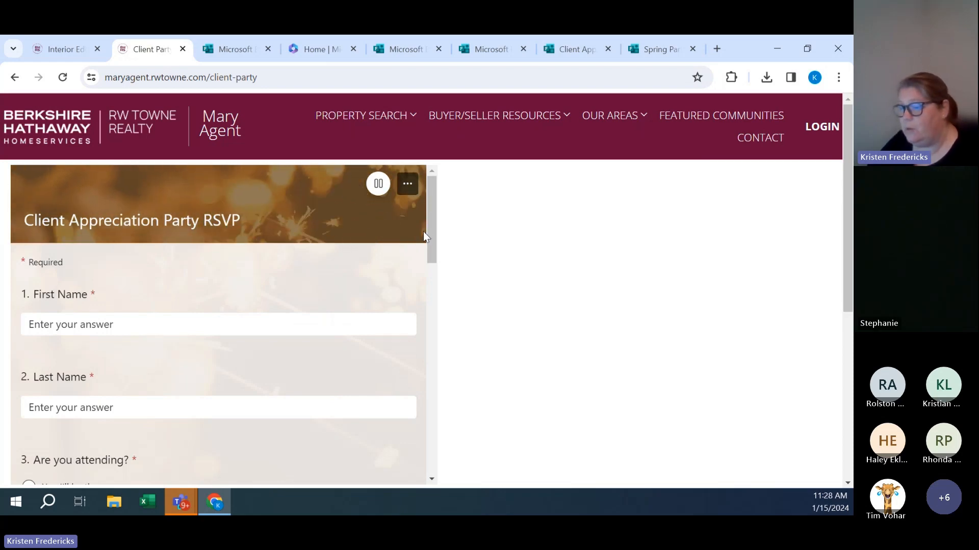
pyautogui.scroll(-1, 423, 232)
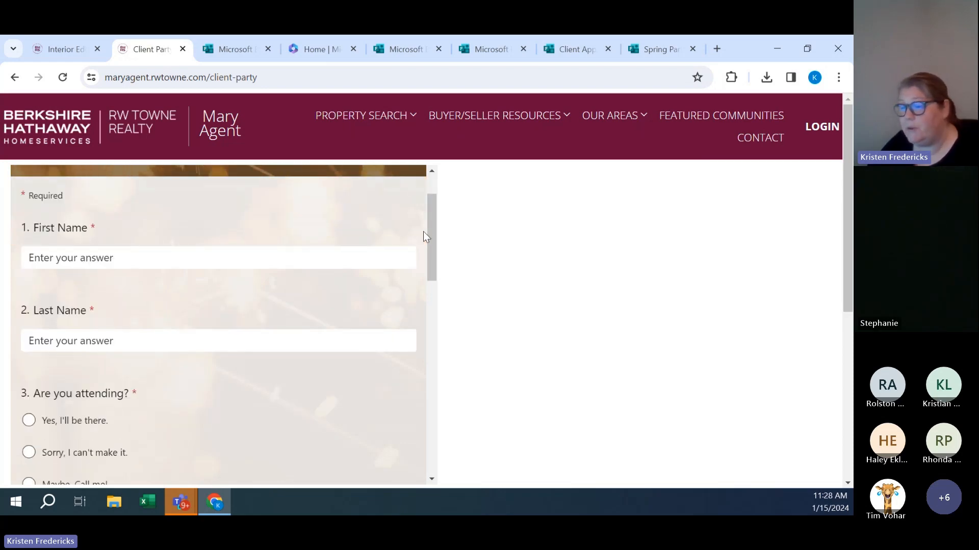
pyautogui.scroll(1, 424, 231)
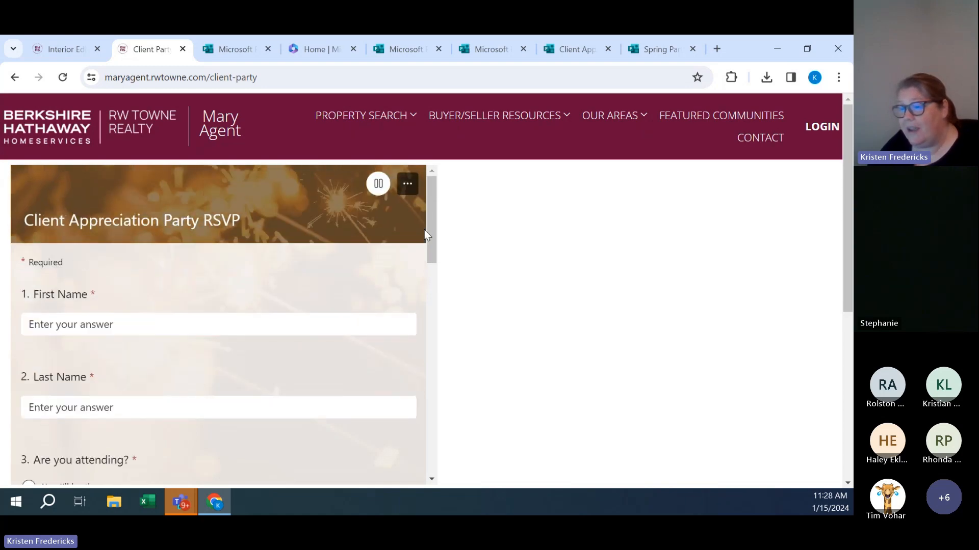
# - Enter the test respondent's first and last name and answer 'Yes, I'll be there.'
pyautogui.click(326, 323)
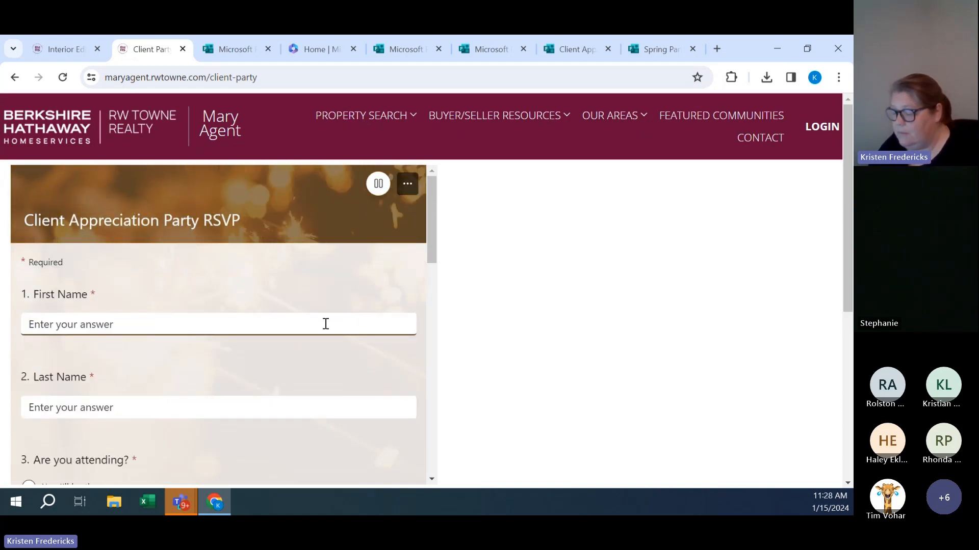
pyautogui.write('Brian')
pyautogui.press('Tab')
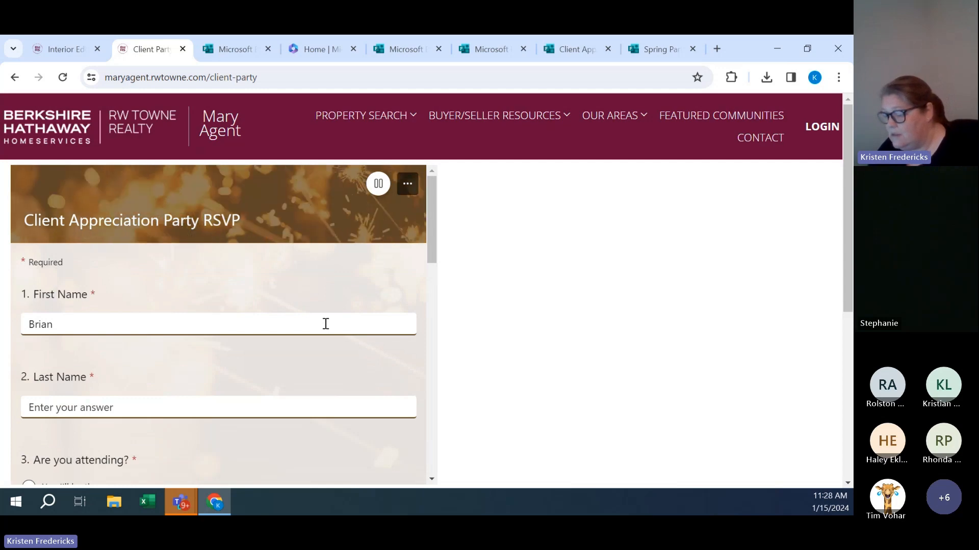
pyautogui.write('Buyer')
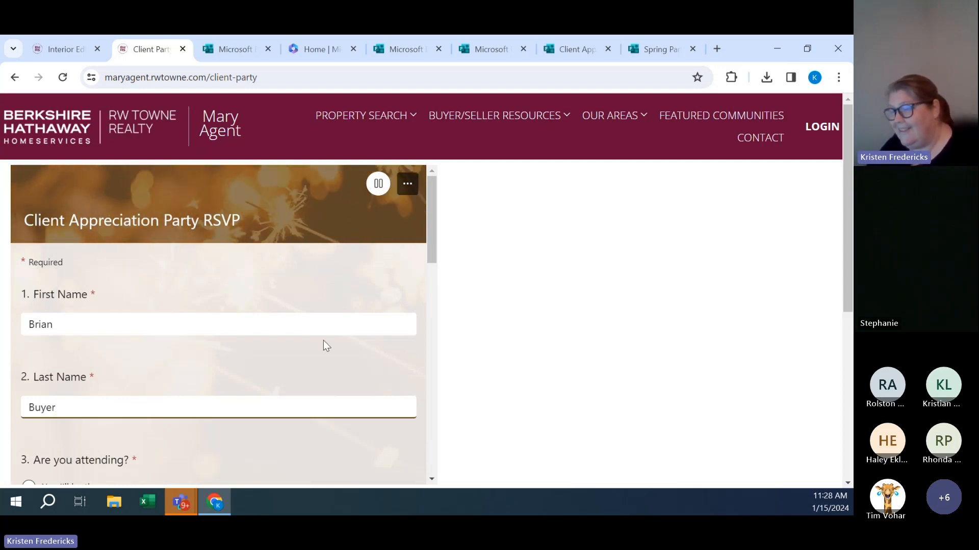
pyautogui.scroll(-3, 323, 340)
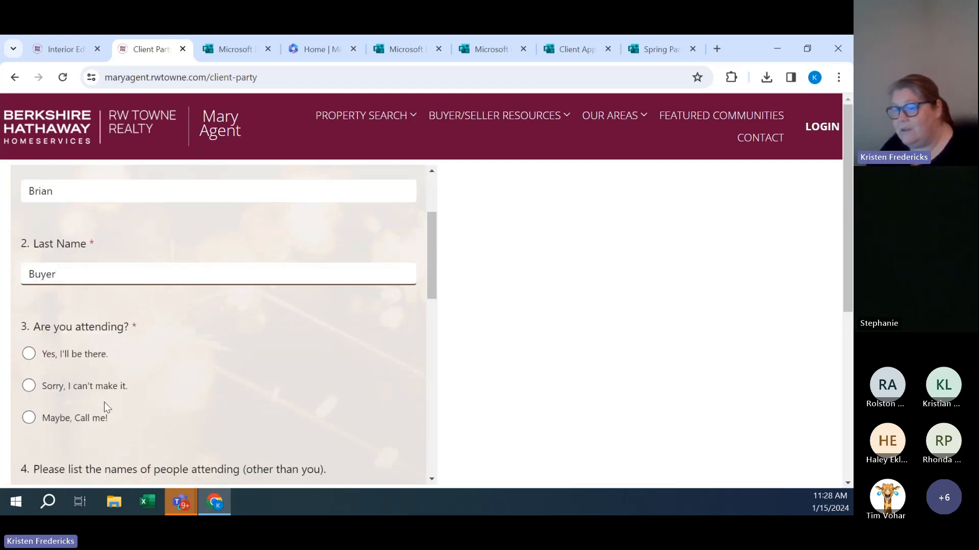
pyautogui.click(65, 354)
pyautogui.scroll(-6, 162, 320)
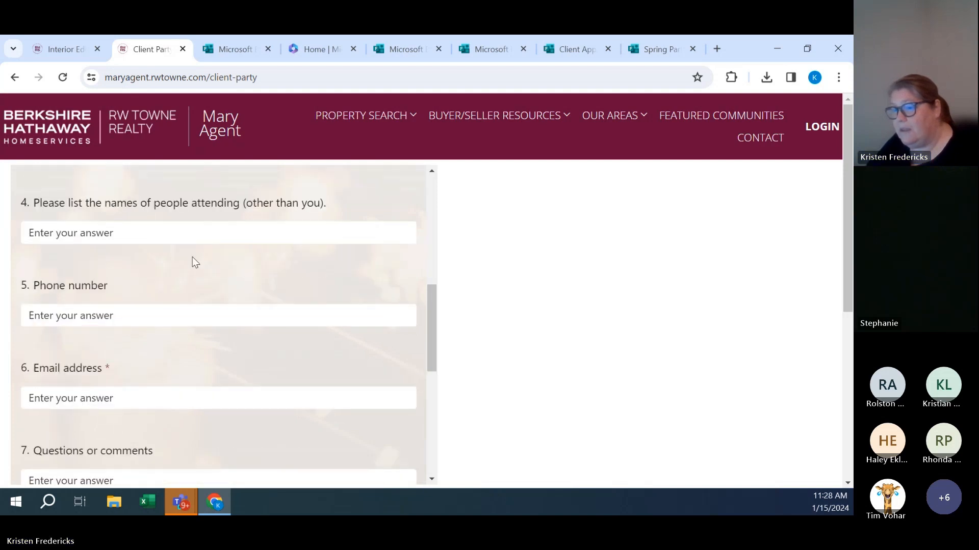
# - Enter guests 'A', a test e-mail address and Instagram handle, then submit the RSVP
pyautogui.click(187, 232)
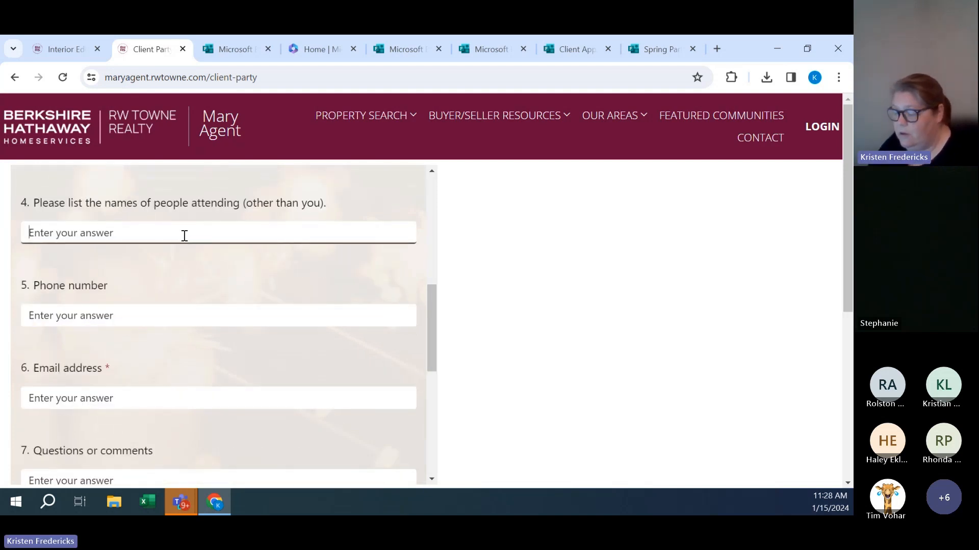
pyautogui.write('Ann, George, Mark')
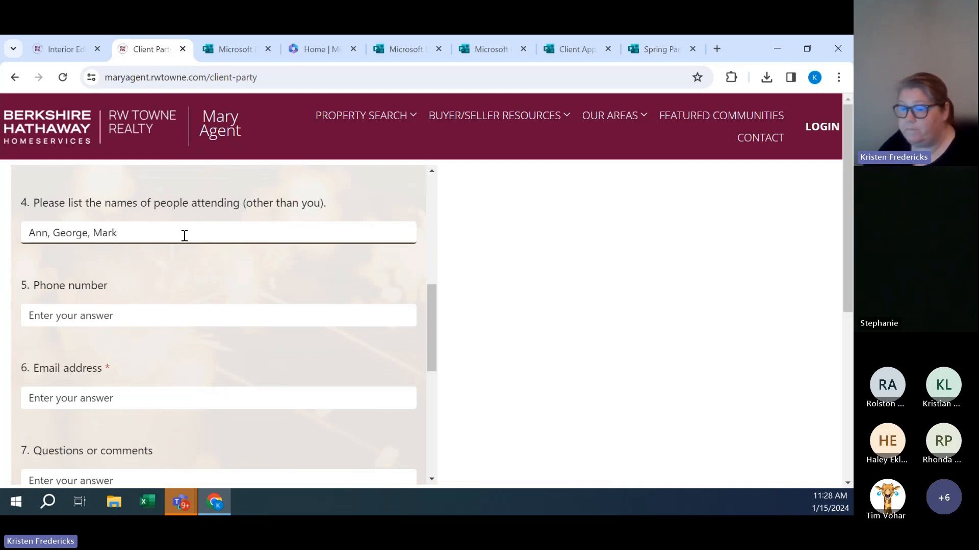
pyautogui.click(101, 318)
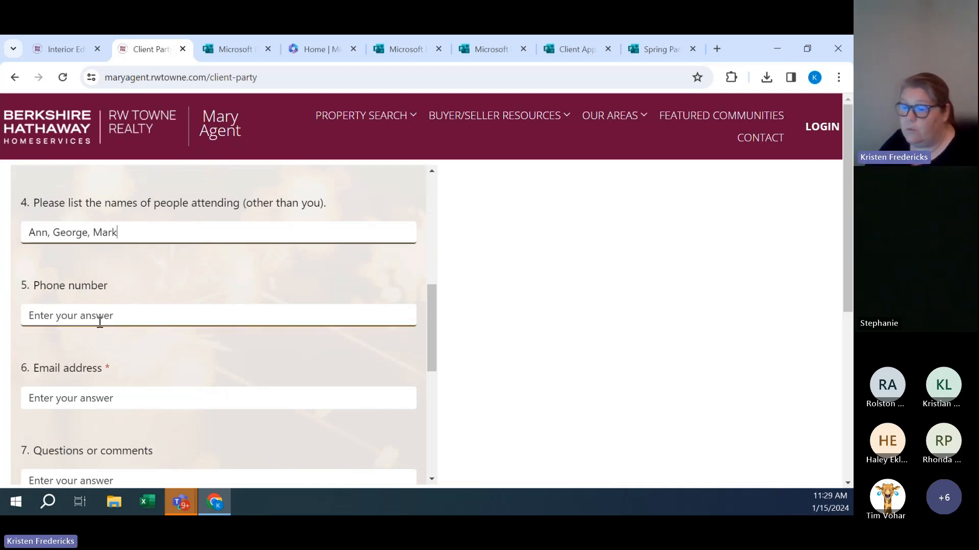
pyautogui.click(111, 401)
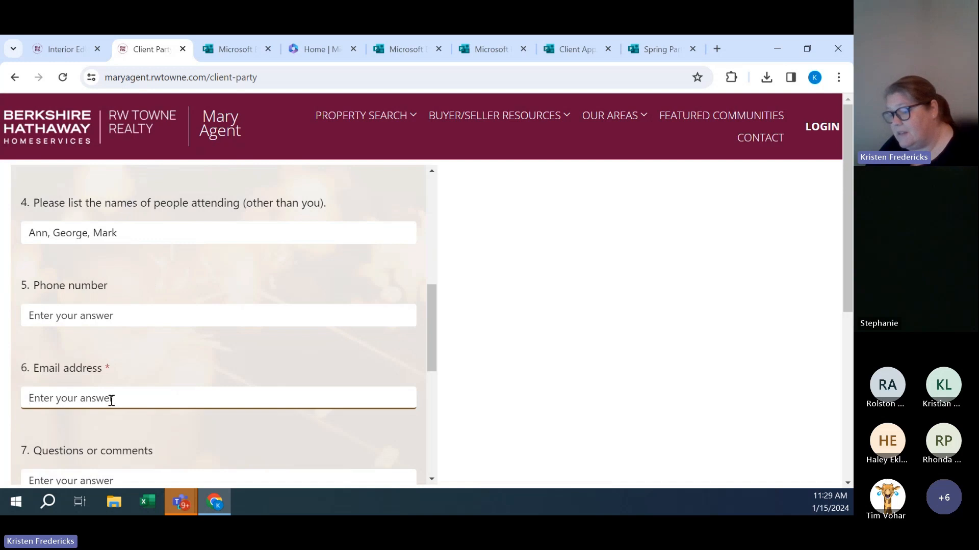
pyautogui.write('ge')
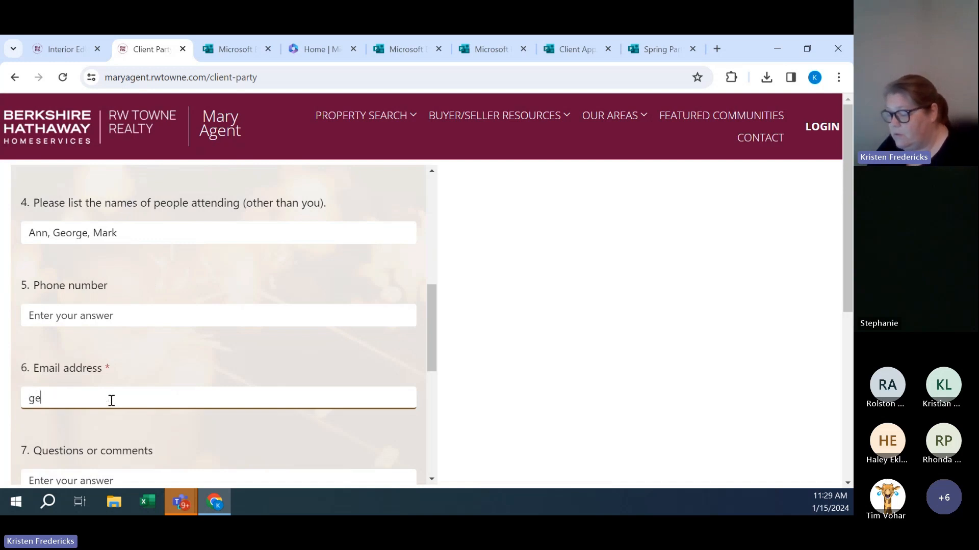
pyautogui.write('orgebuyer')
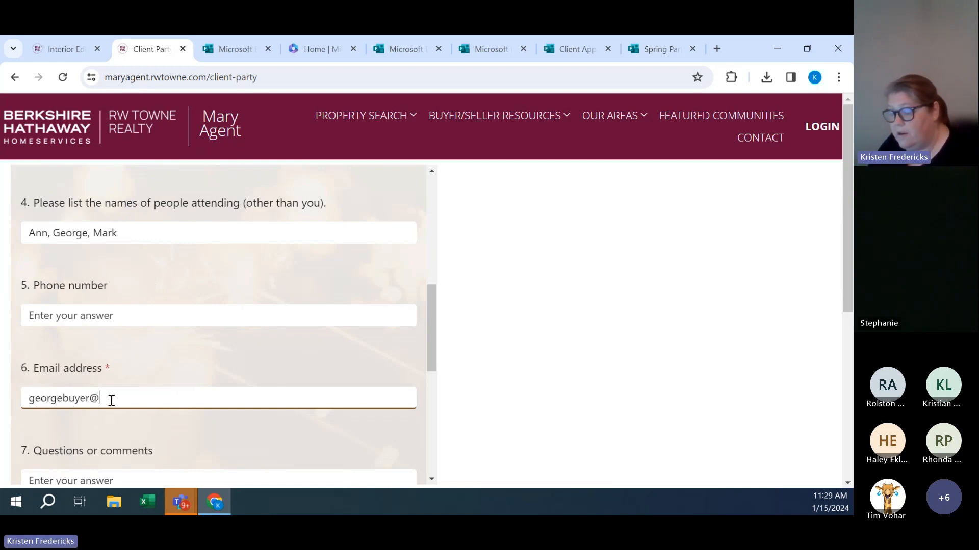
pyautogui.write('@fakeemai')
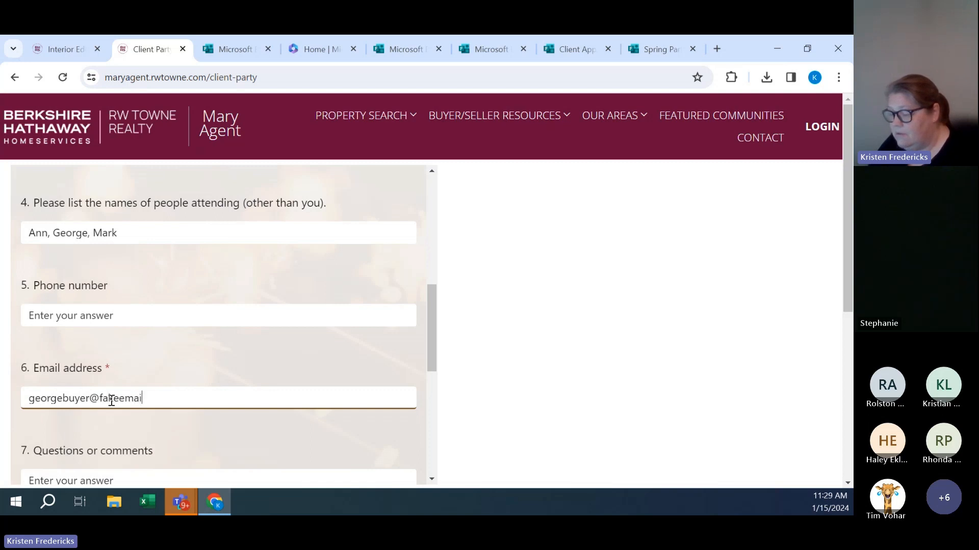
pyautogui.write('l.com')
pyautogui.scroll(-1, 267, 254)
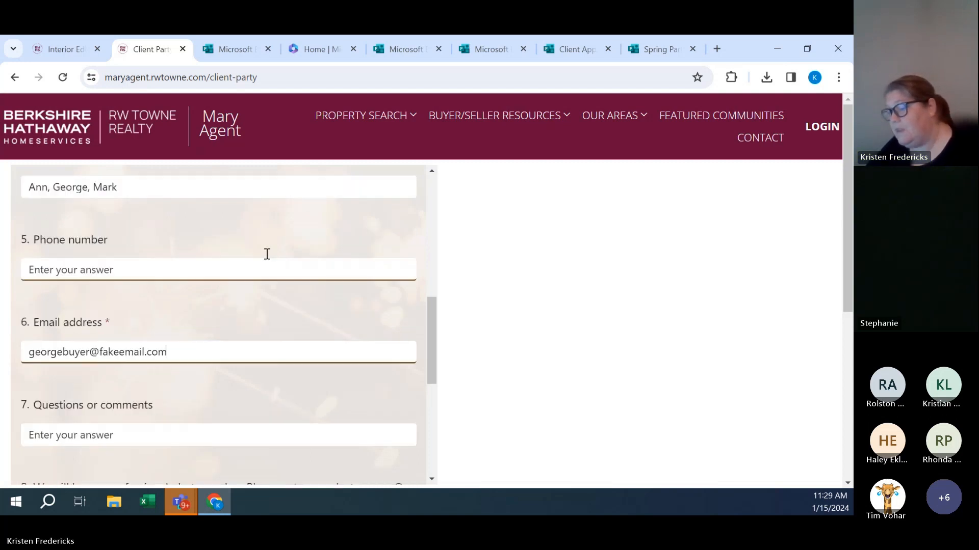
pyautogui.scroll(-4, 267, 254)
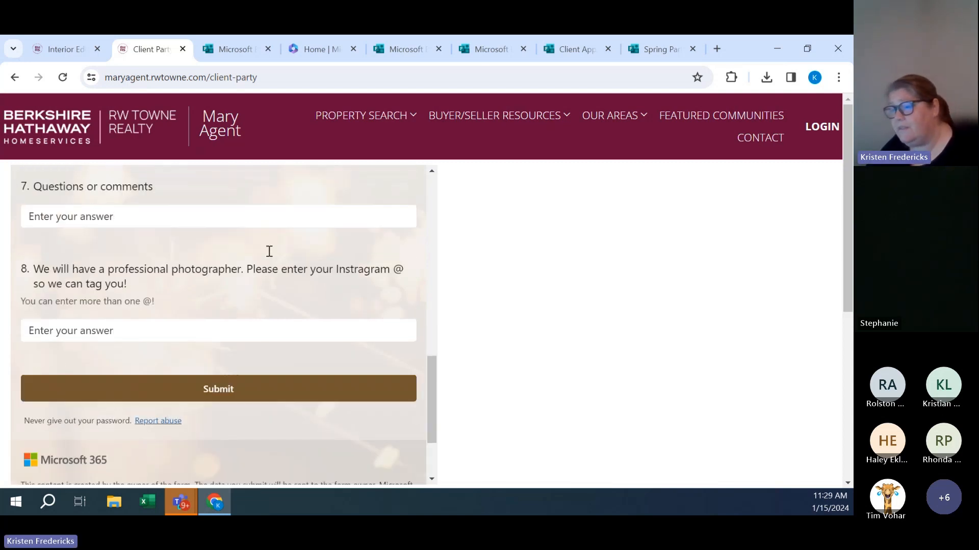
pyautogui.click(186, 332)
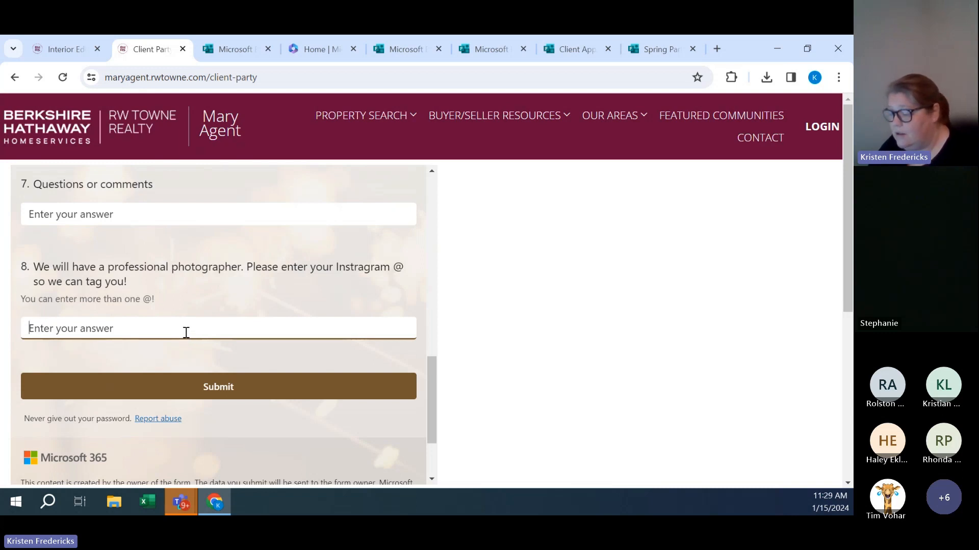
pyautogui.write('@annbuye')
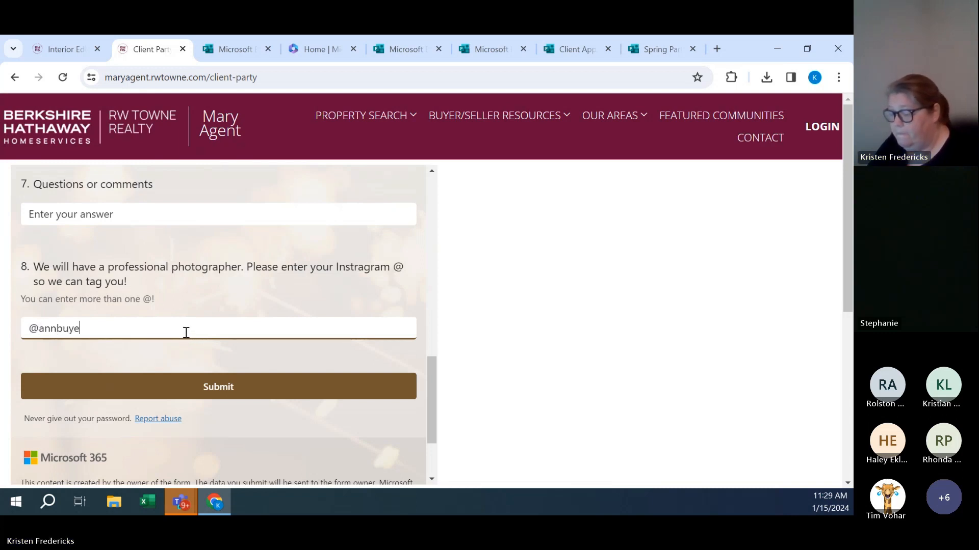
pyautogui.write('r12349084387')
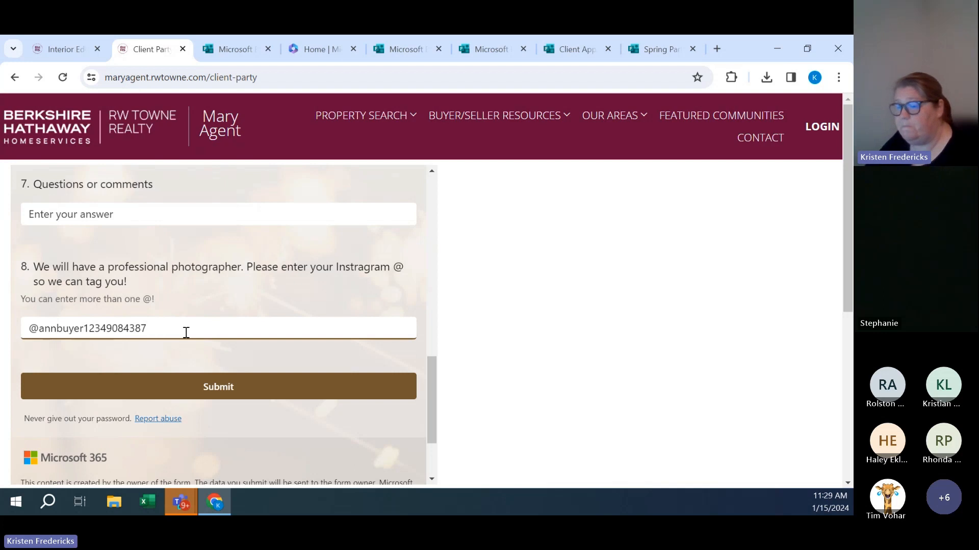
pyautogui.click(204, 387)
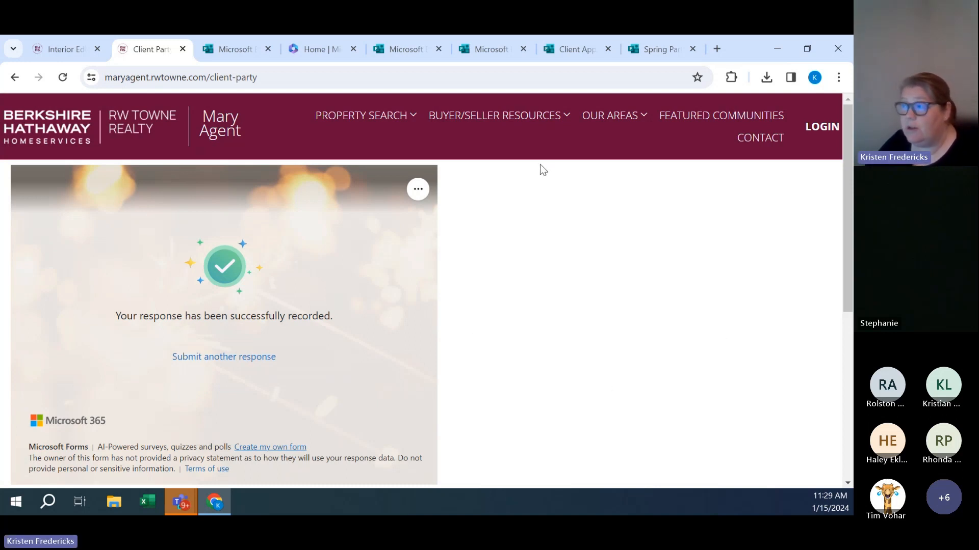
# - Open the RSVP form's Settings to check anyone can respond and 1 response is recorded
pyautogui.click(580, 56)
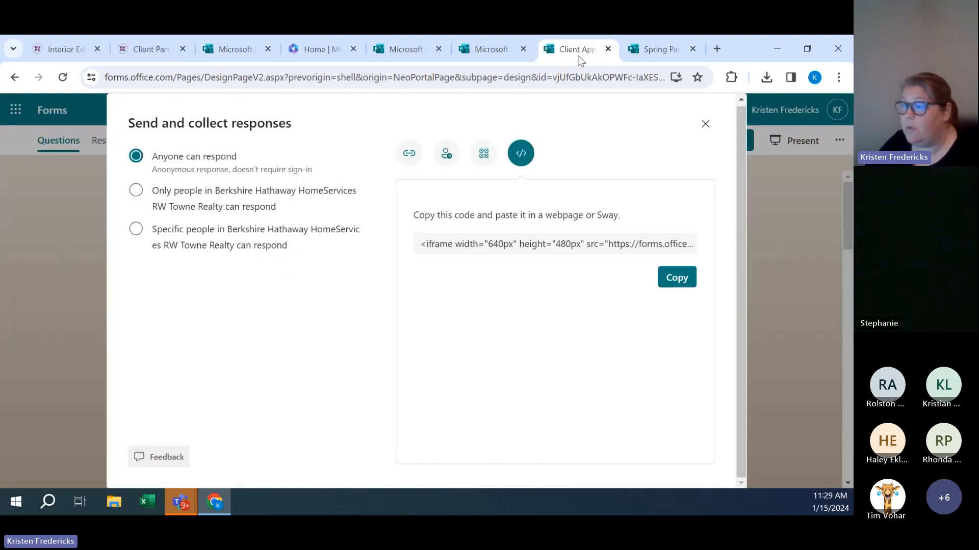
pyautogui.click(705, 127)
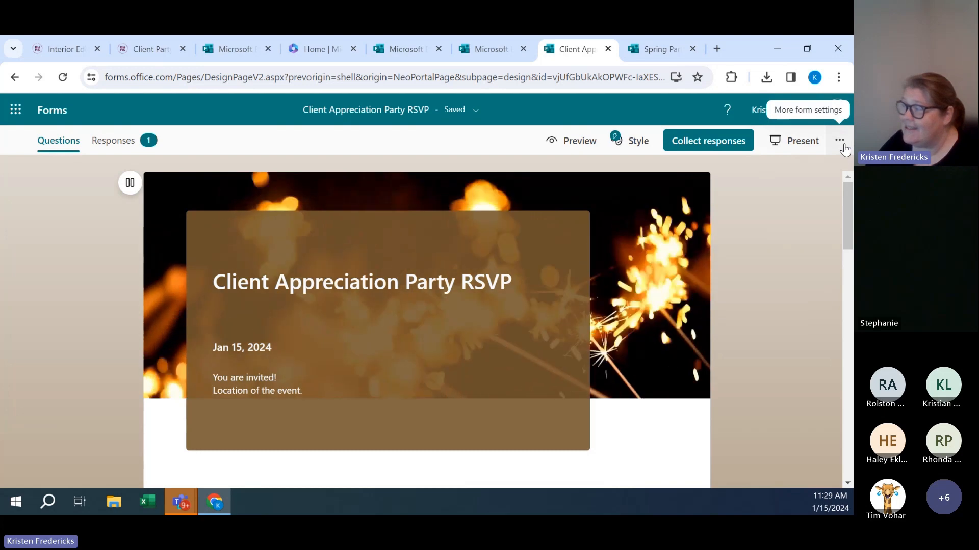
pyautogui.click(839, 142)
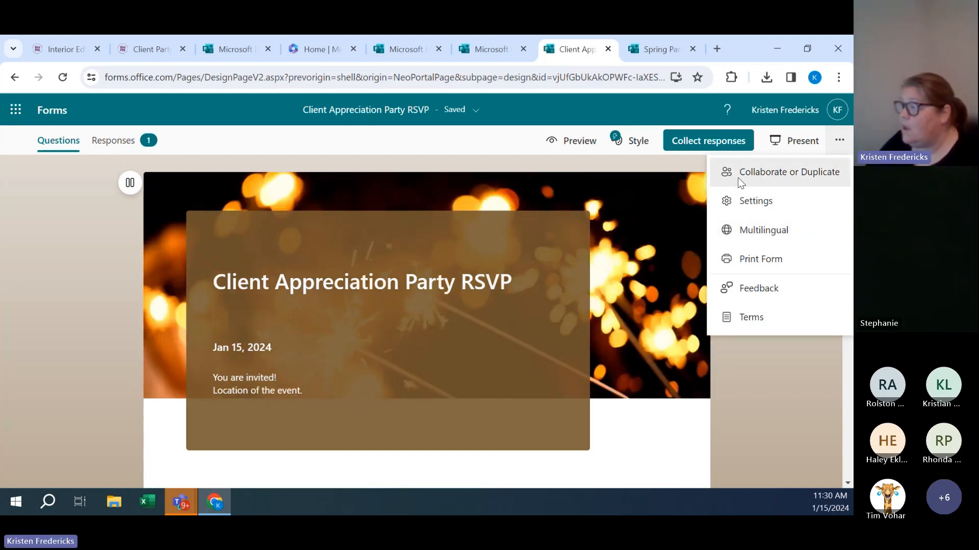
pyautogui.click(750, 207)
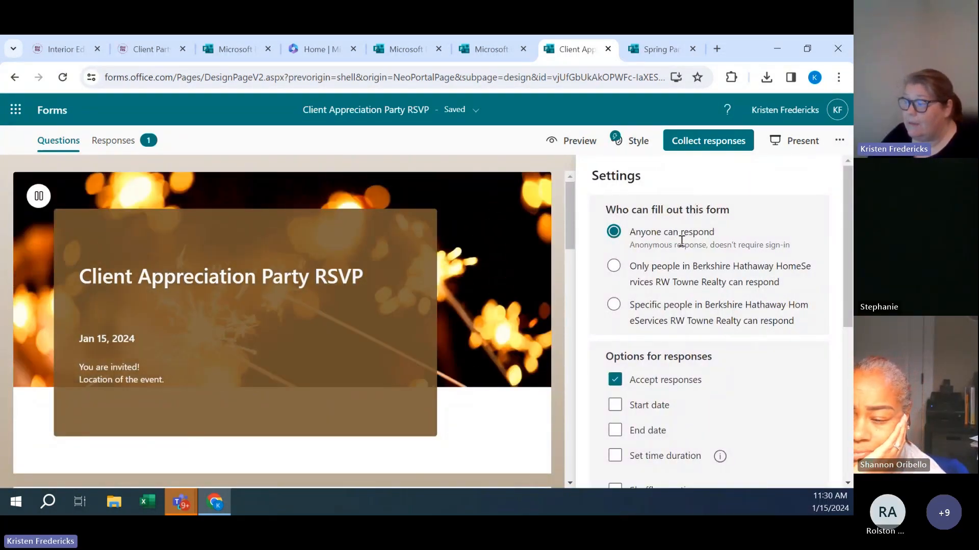
pyautogui.scroll(-4, 785, 337)
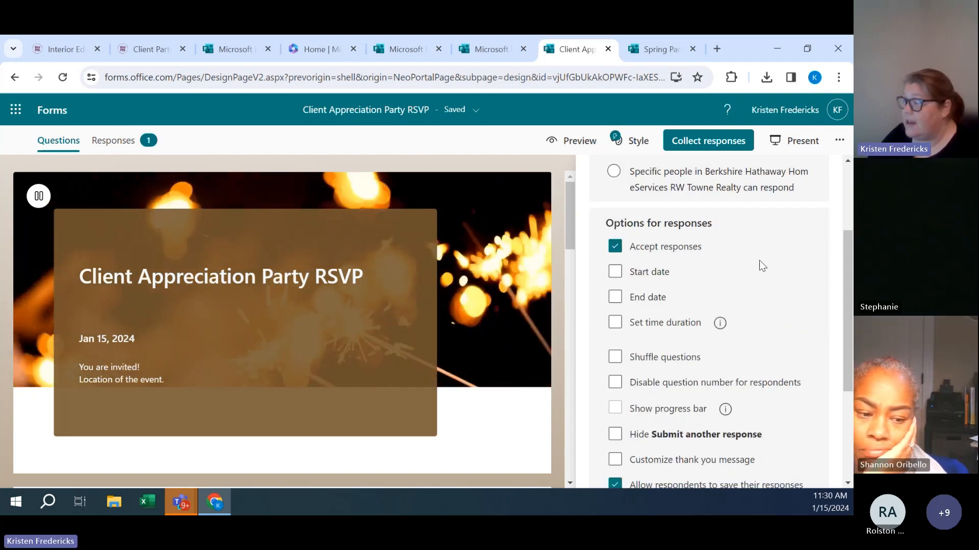
pyautogui.scroll(-2, 762, 265)
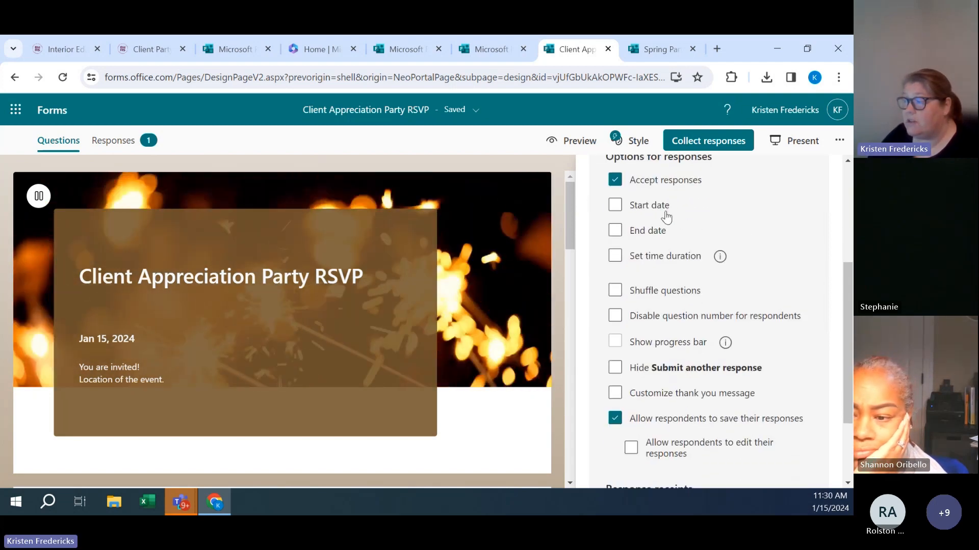
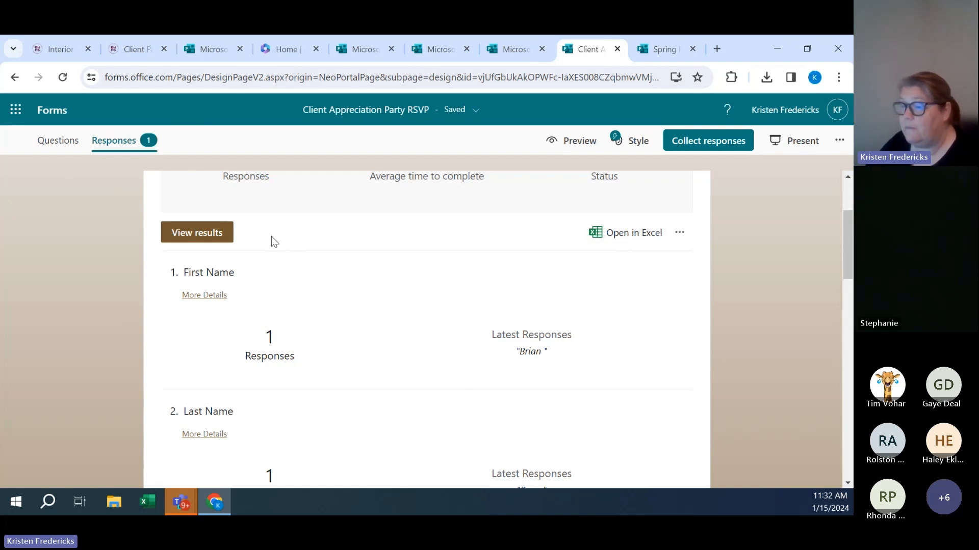
# - View respondent 1's individual RSVP answers, completed in 00:53
pyautogui.click(220, 234)
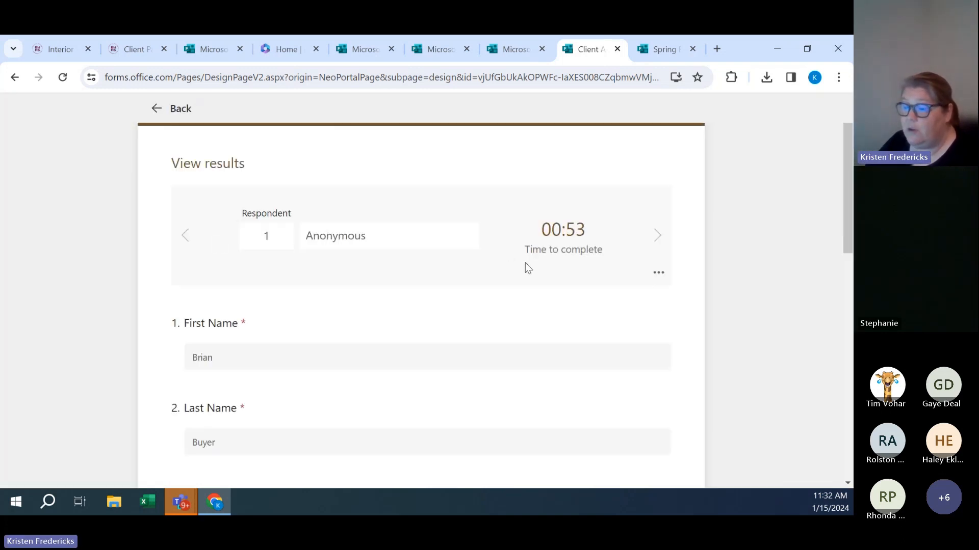
# - Look over respondent 1's answers, then return to the summary showing 1 response, 00:53 average
pyautogui.scroll(-10, 529, 269)
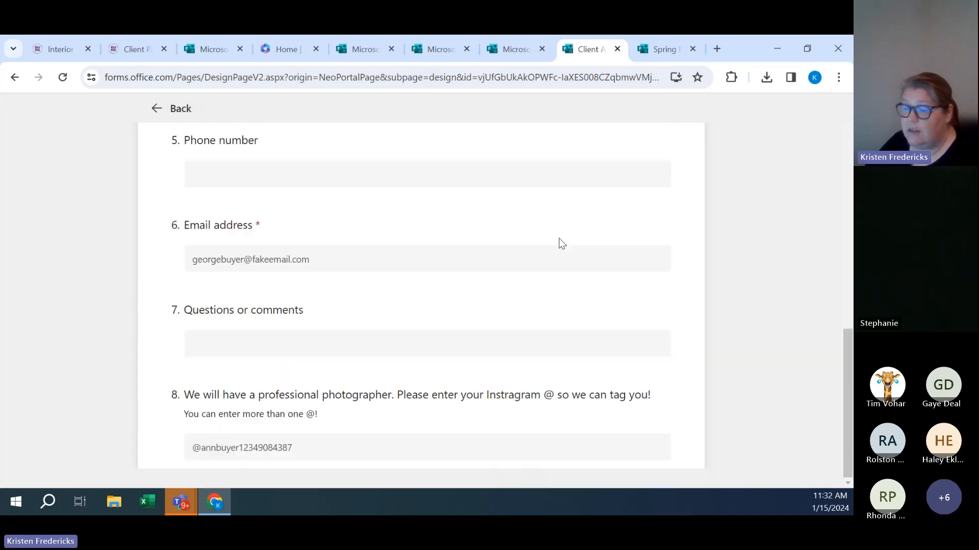
pyautogui.scroll(12, 559, 239)
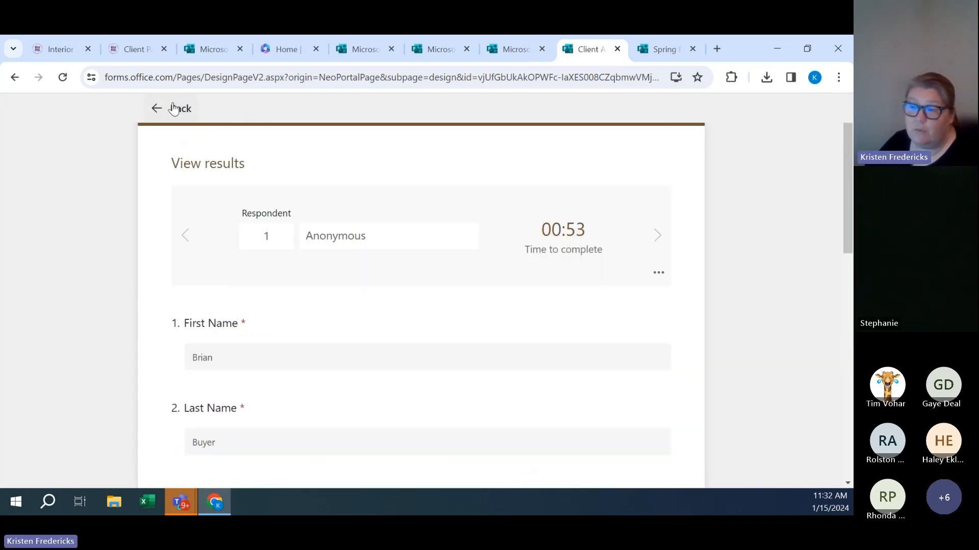
pyautogui.click(180, 109)
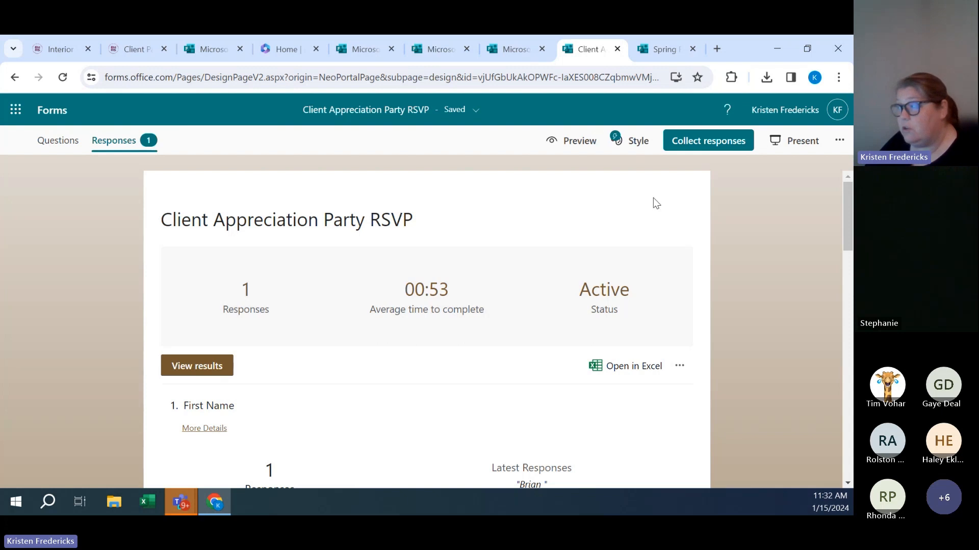
# - Look over the Client Appreciation Party RSVP settings, then go to the Forms home page
pyautogui.click(839, 140)
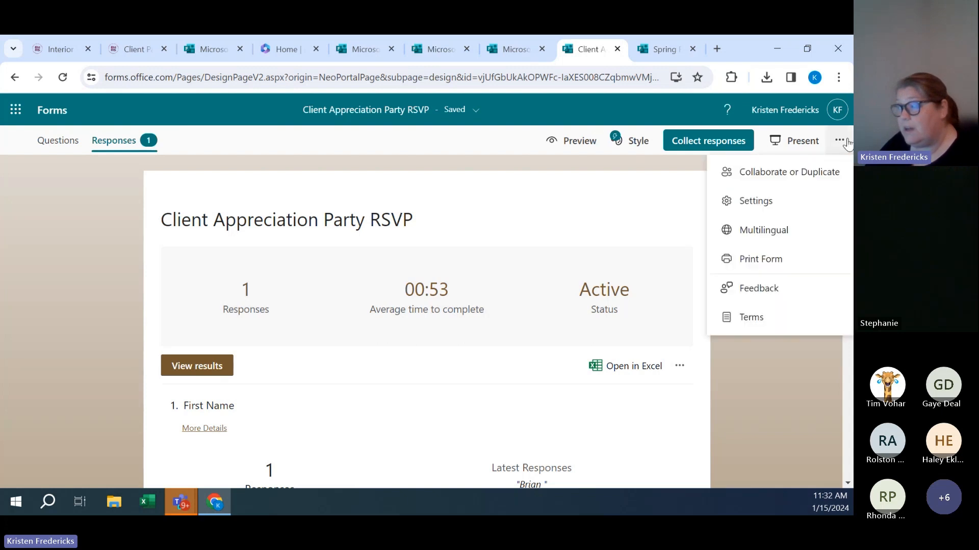
pyautogui.click(779, 200)
pyautogui.scroll(-5, 775, 339)
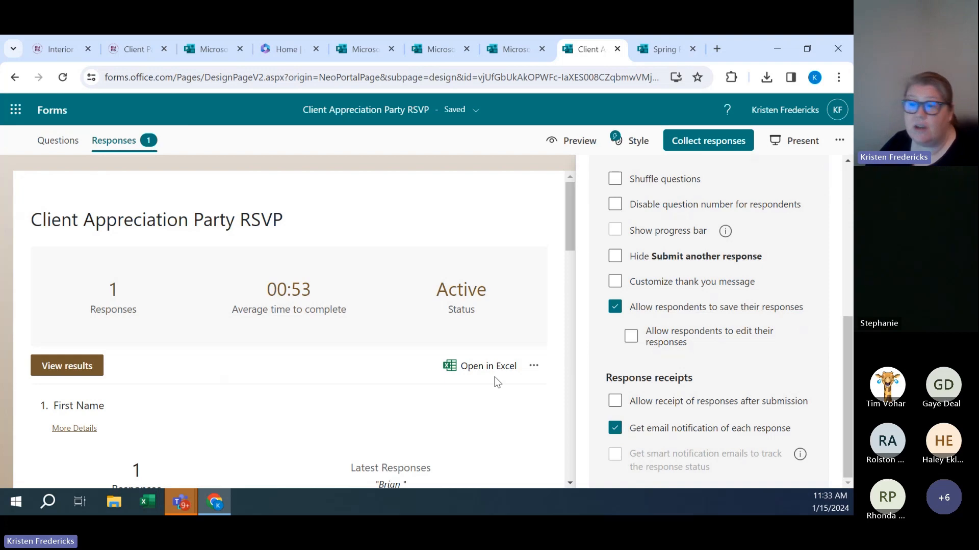
pyautogui.click(58, 117)
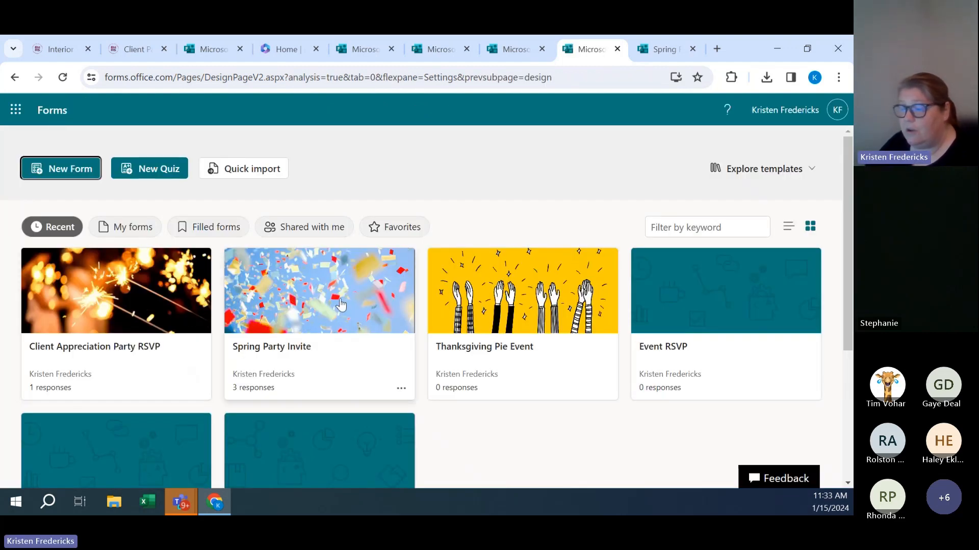
# - Look over Spring Party Invite's summary of 3 responses, 19:46 average time, and guest-count chart
pyautogui.click(319, 284)
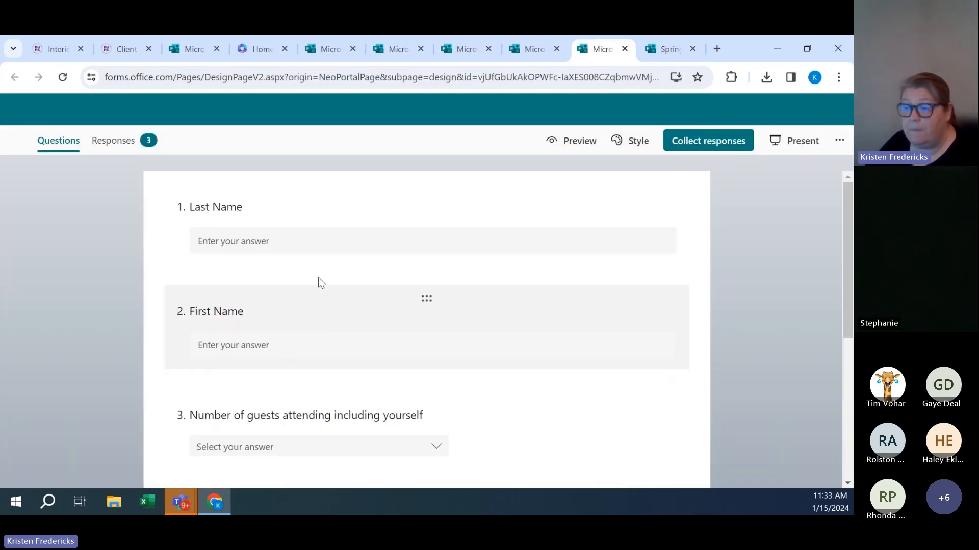
pyautogui.click(118, 153)
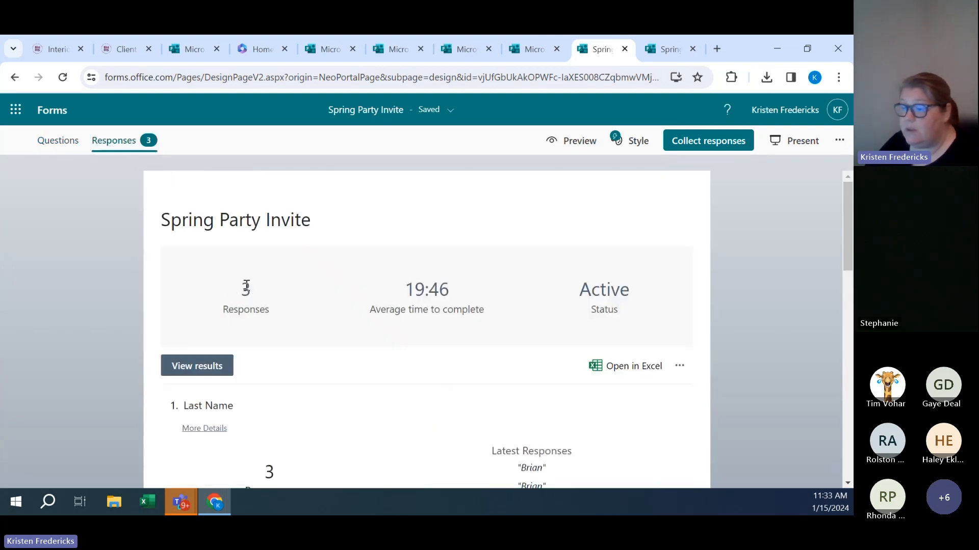
pyautogui.scroll(-1, 484, 293)
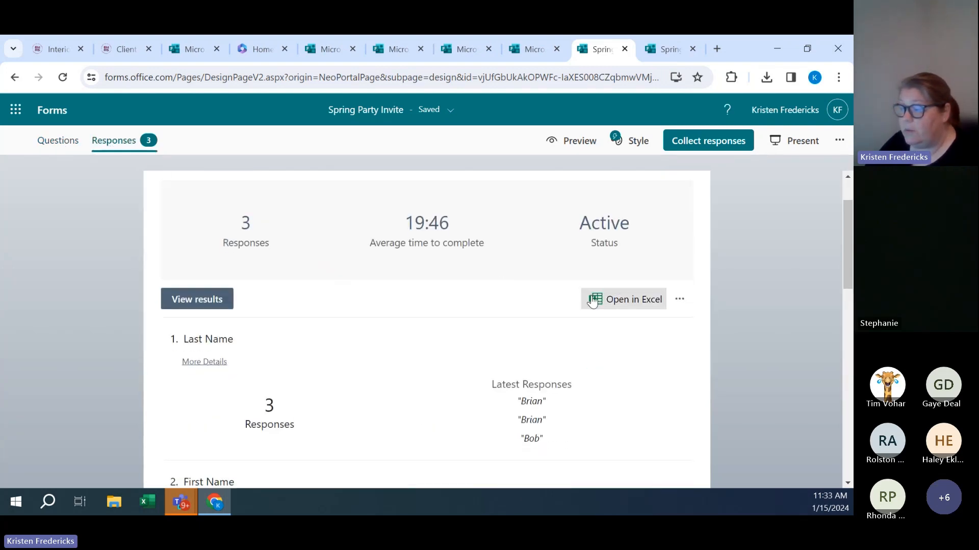
pyautogui.scroll(-1, 679, 338)
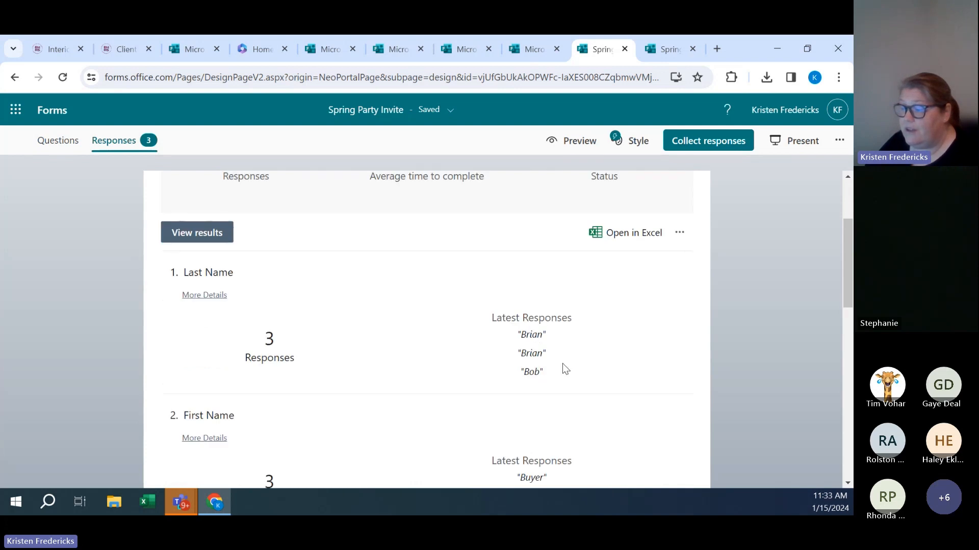
pyautogui.scroll(-6, 604, 352)
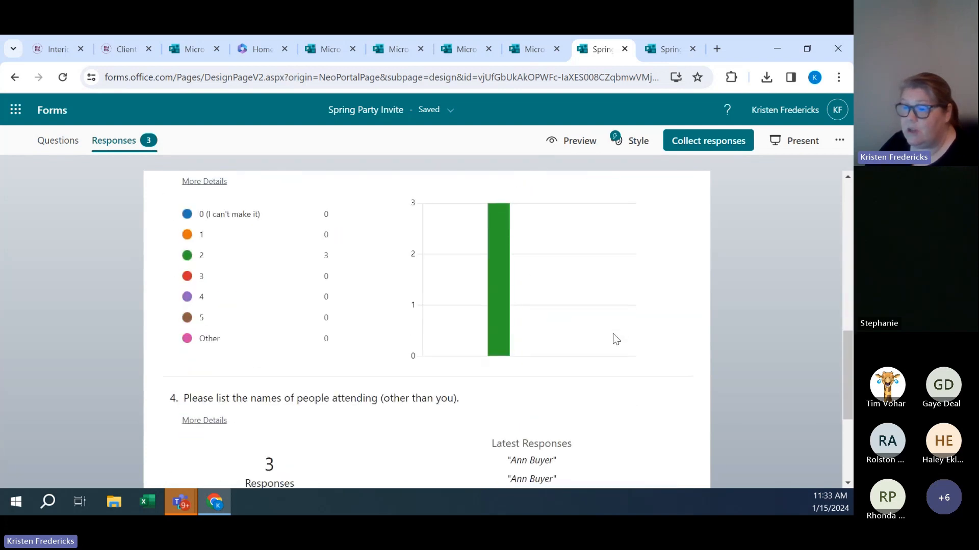
pyautogui.scroll(-2, 588, 305)
pyautogui.scroll(8, 592, 309)
pyautogui.scroll(3, 593, 309)
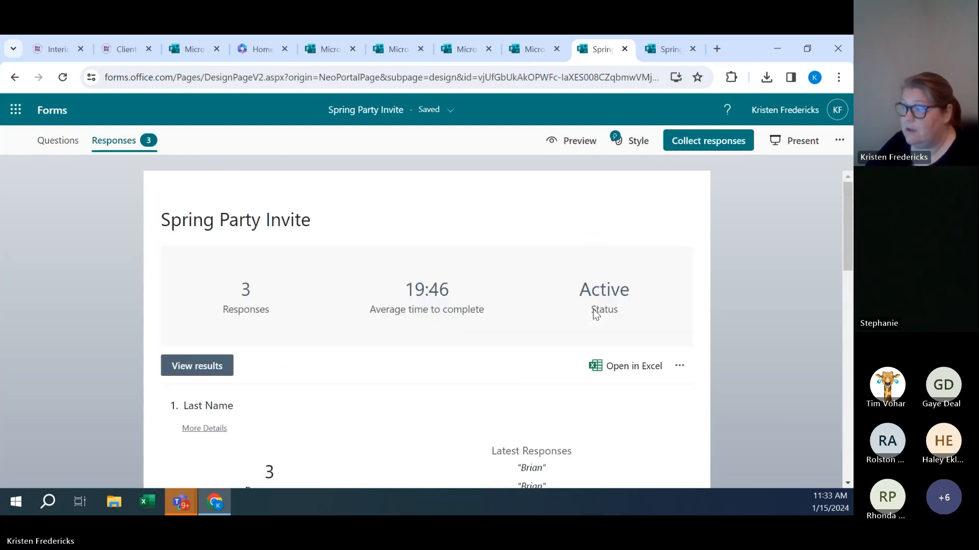
pyautogui.click(173, 363)
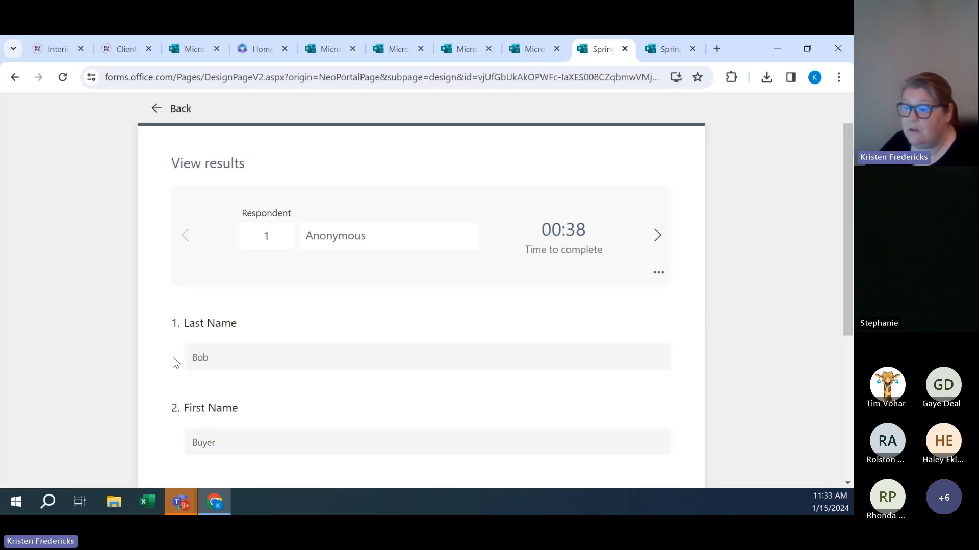
pyautogui.scroll(-5, 637, 317)
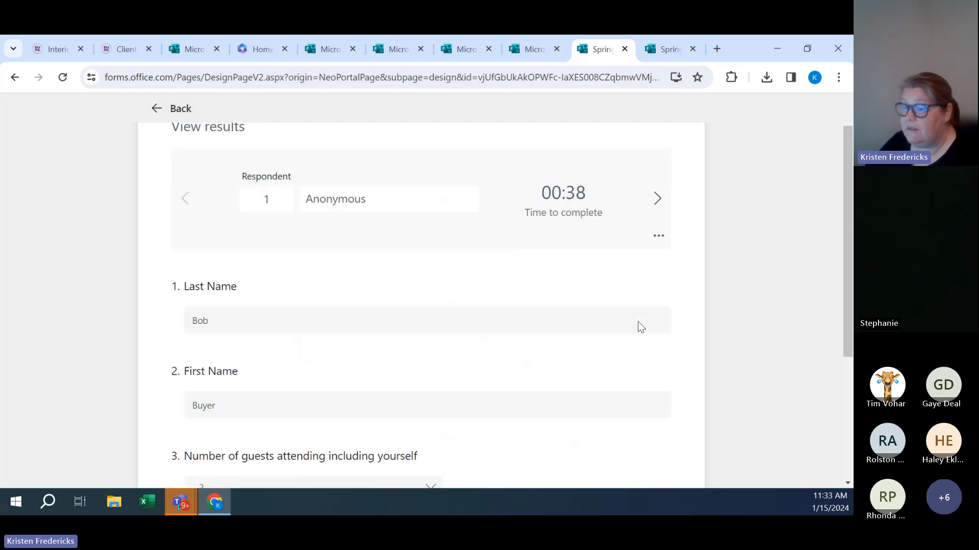
pyautogui.scroll(5, 641, 321)
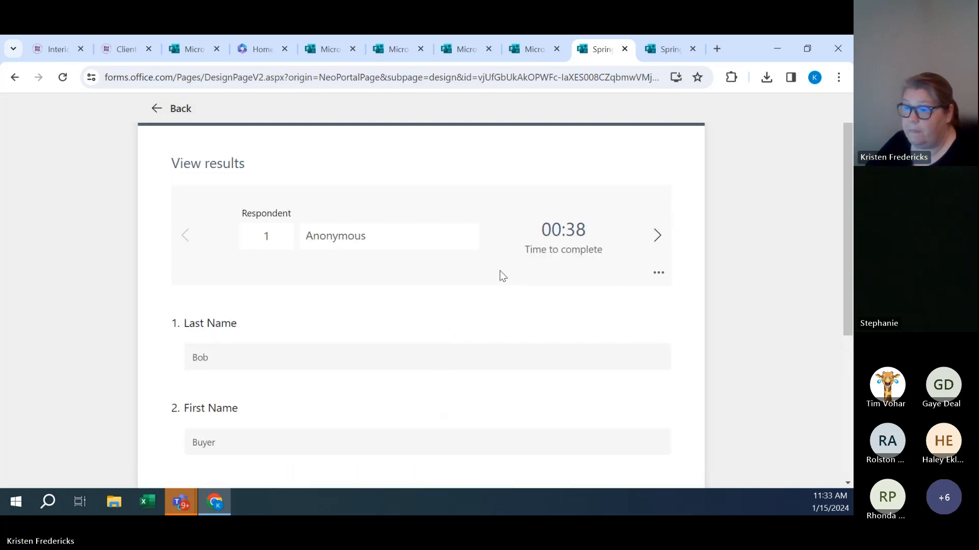
pyautogui.click(162, 108)
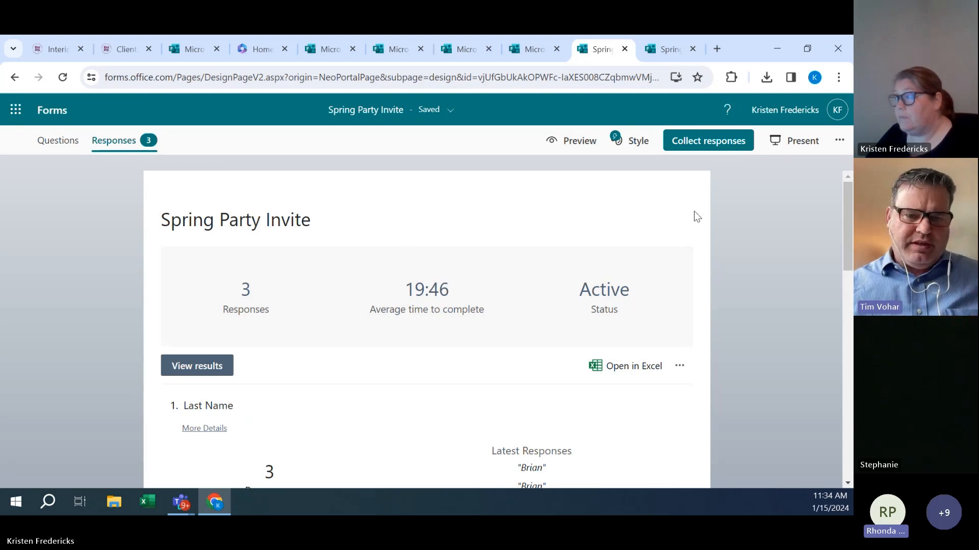
# - Set Spring Party Invite's end date to 1/15/2024 at 12:00 PM, then return to the Forms home page
pyautogui.click(849, 140)
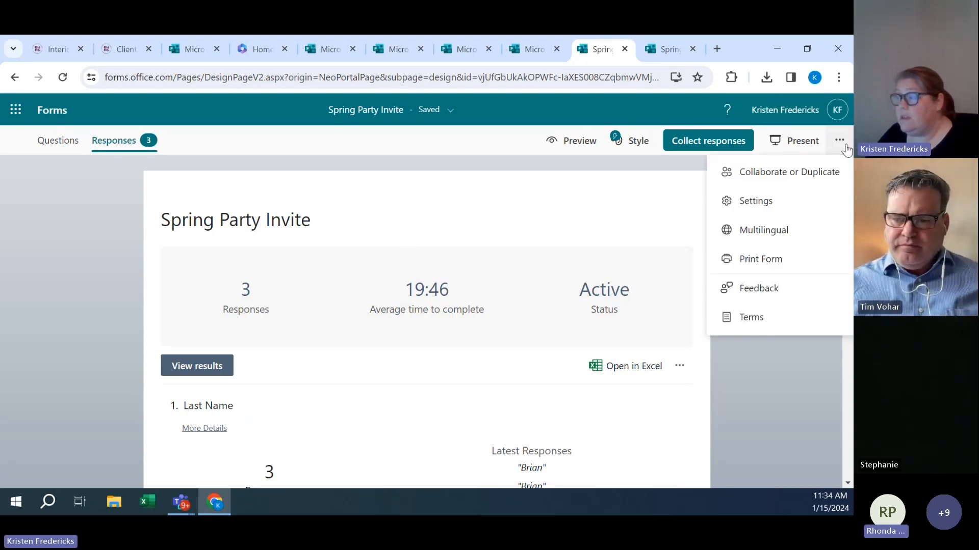
pyautogui.click(759, 202)
pyautogui.scroll(-1, 763, 355)
pyautogui.click(658, 364)
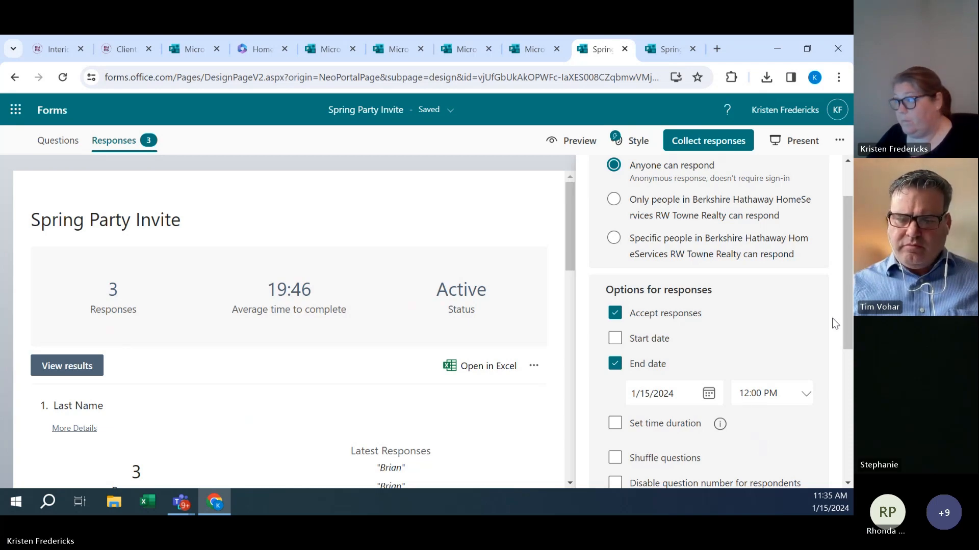
pyautogui.click(61, 114)
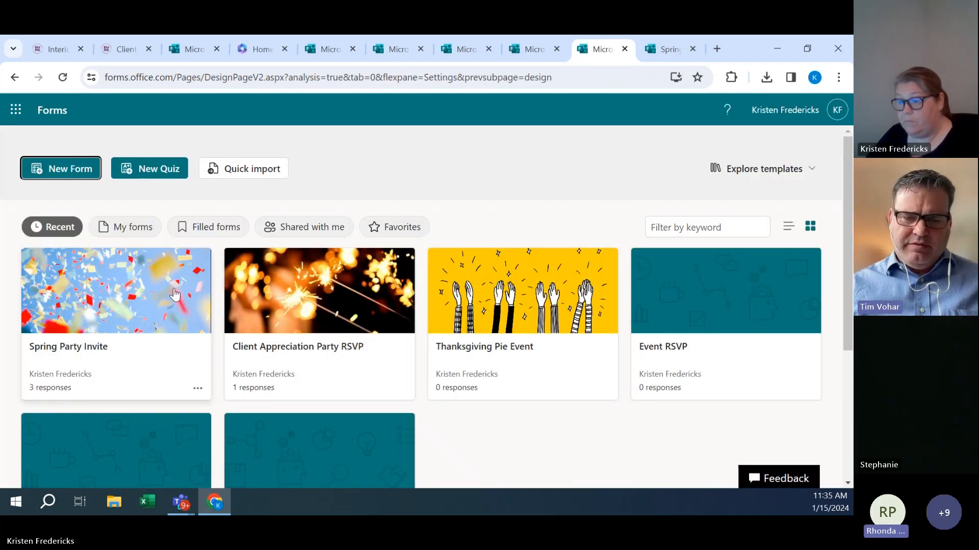
pyautogui.click(198, 389)
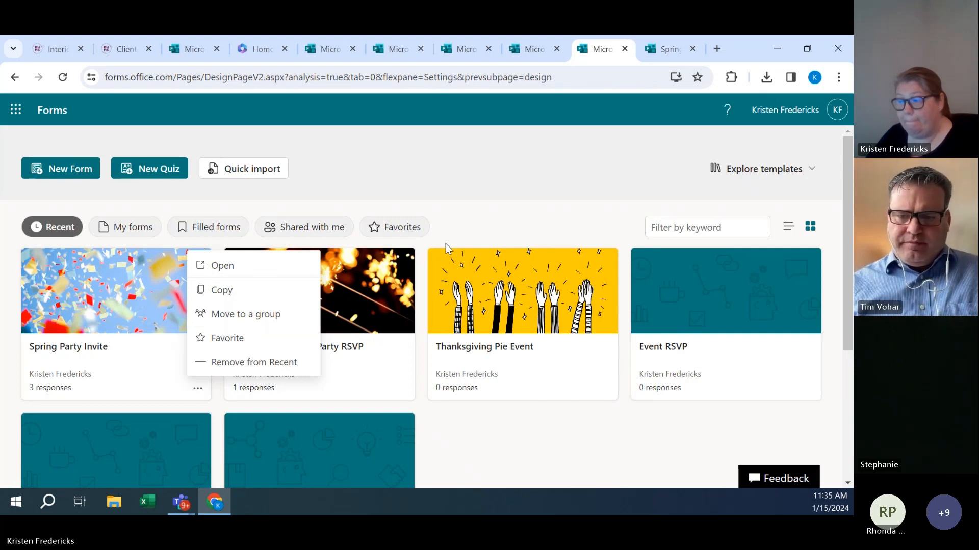
pyautogui.click(514, 219)
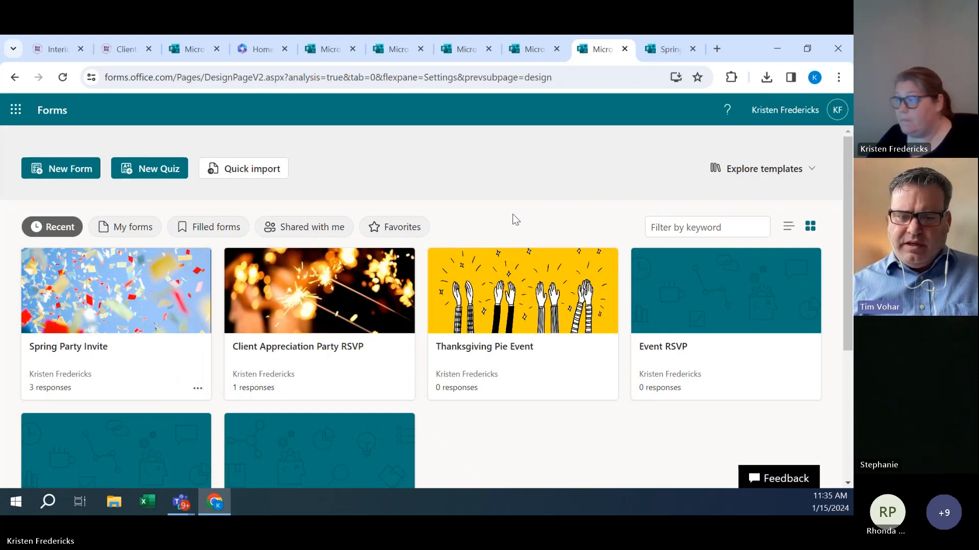